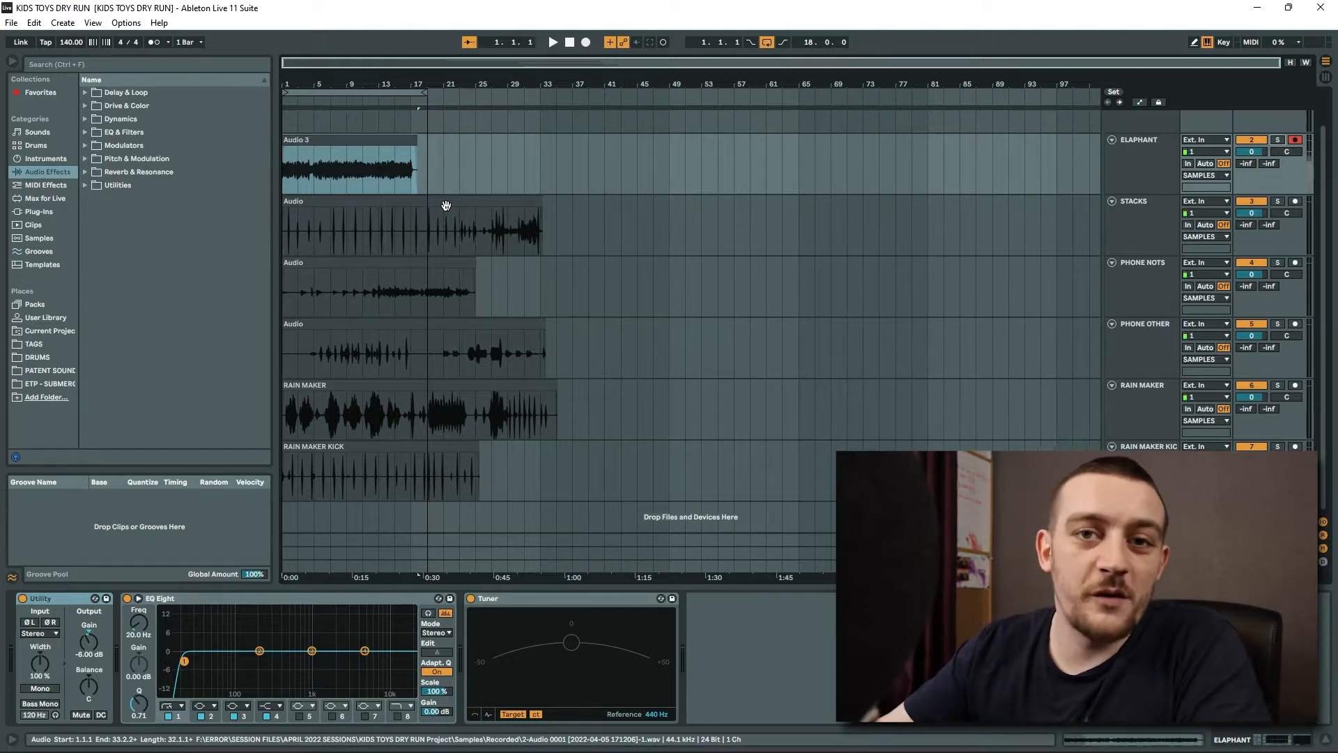
Solo the ELAPHANT track and listen to its recorded clip from the start
{"action": "left_click", "coordinate": [1142, 164]}
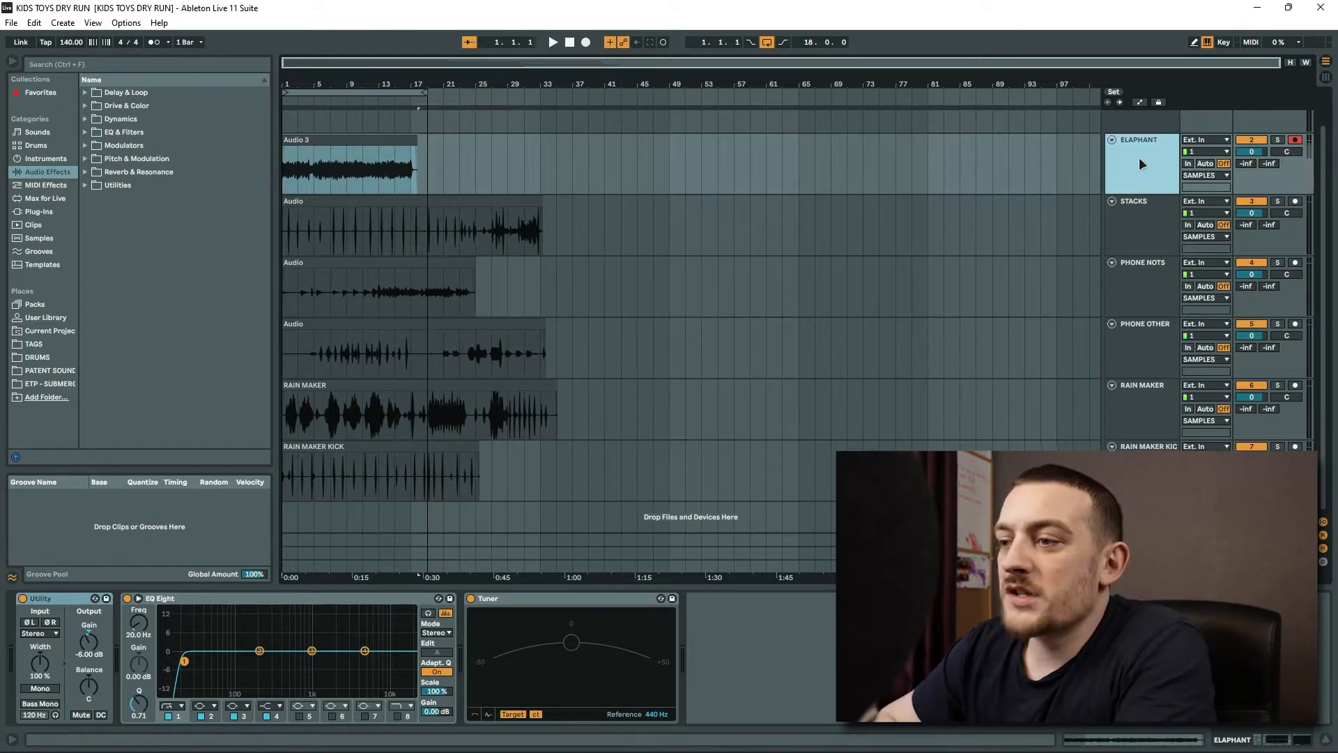
{"action": "left_click", "coordinate": [1278, 140]}
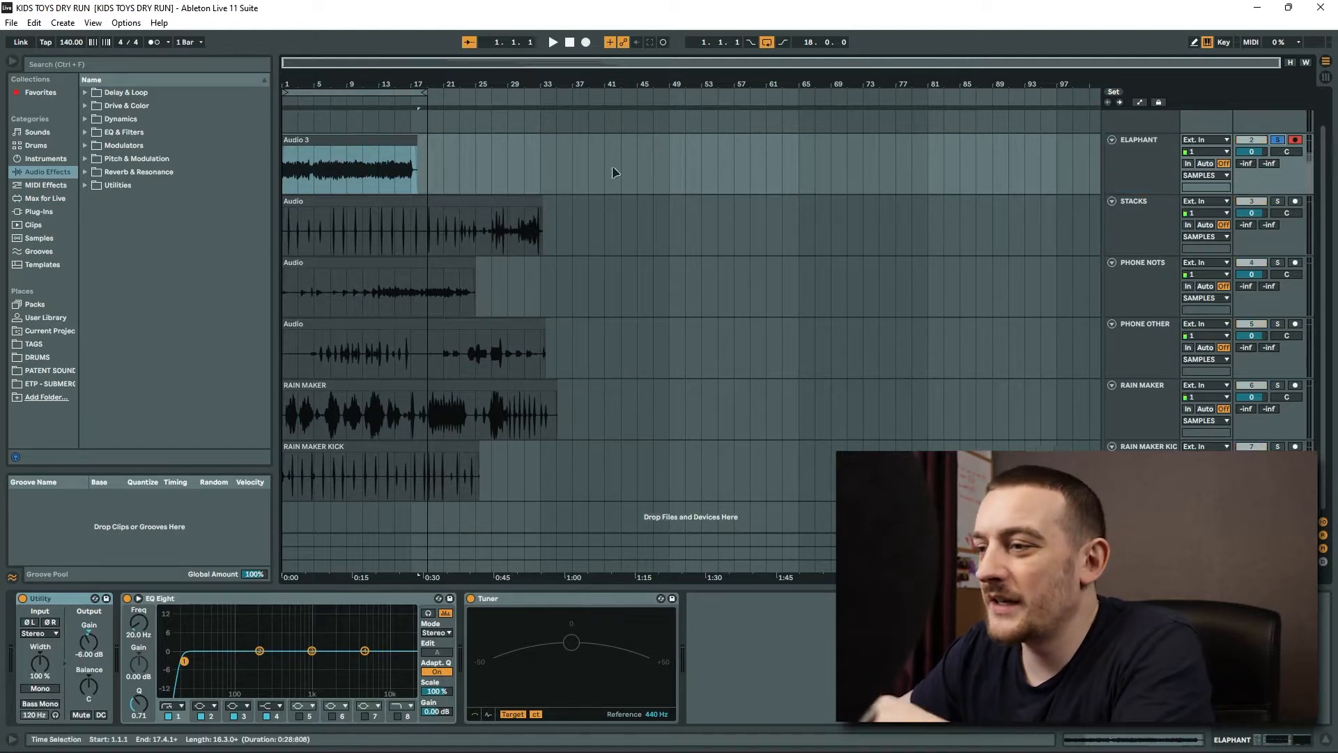
{"action": "left_click", "coordinate": [364, 136]}
{"action": "key", "text": "space"}
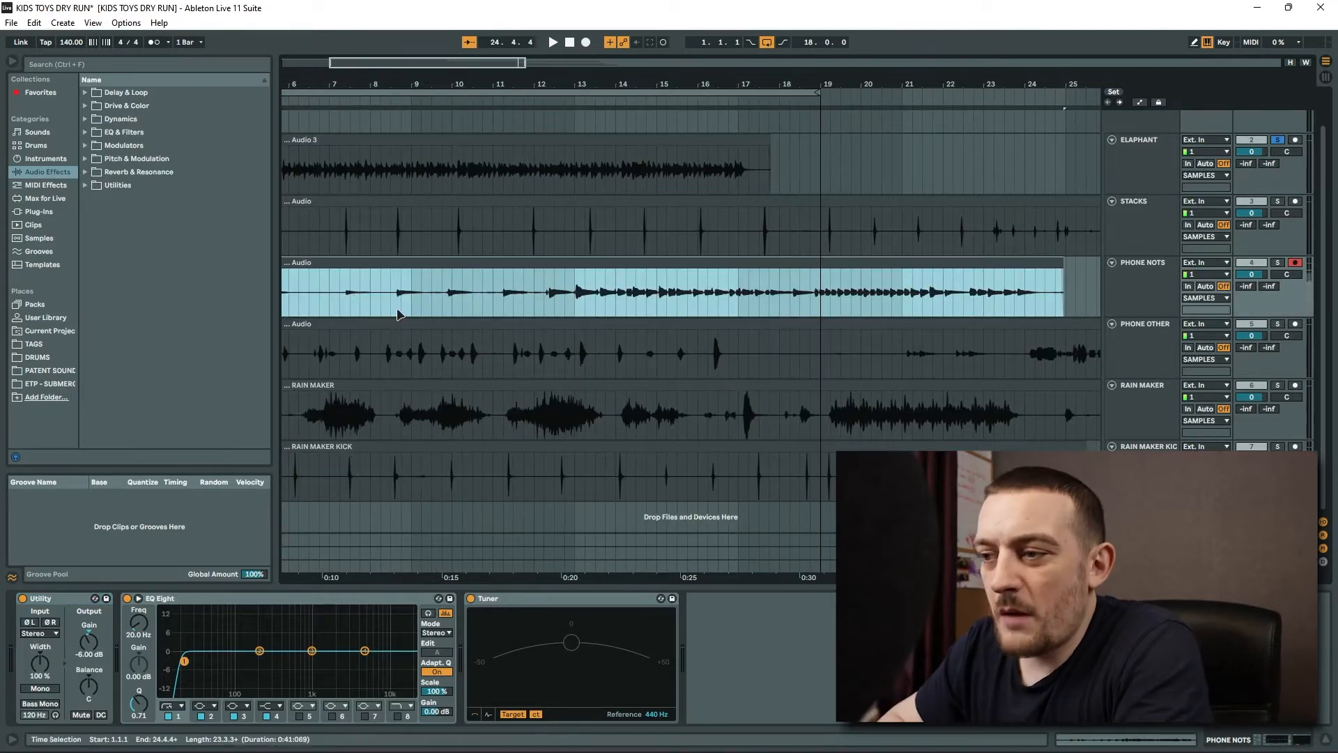
Locate the note near bar 8.3.3 on the PHONE NOTS track and split the clip exactly at its start
{"action": "left_click", "coordinate": [391, 311]}
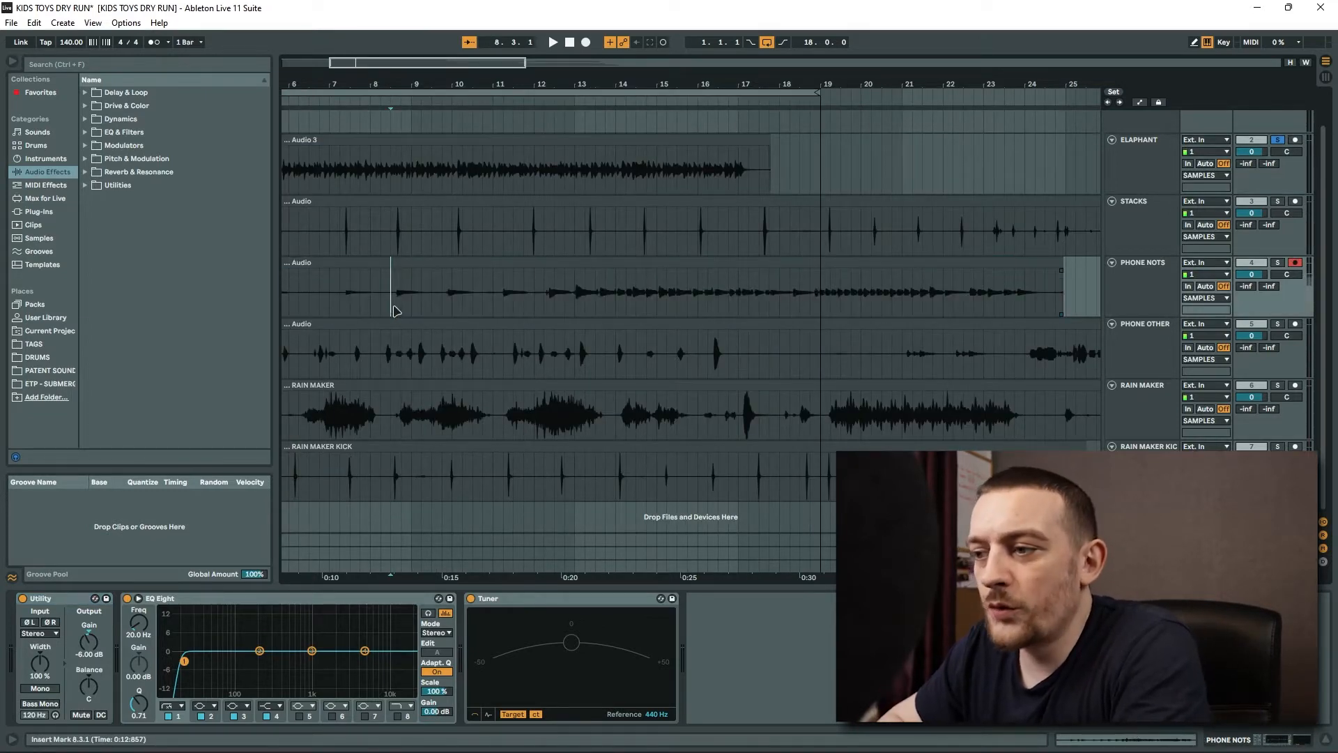
{"action": "key", "text": "space"}
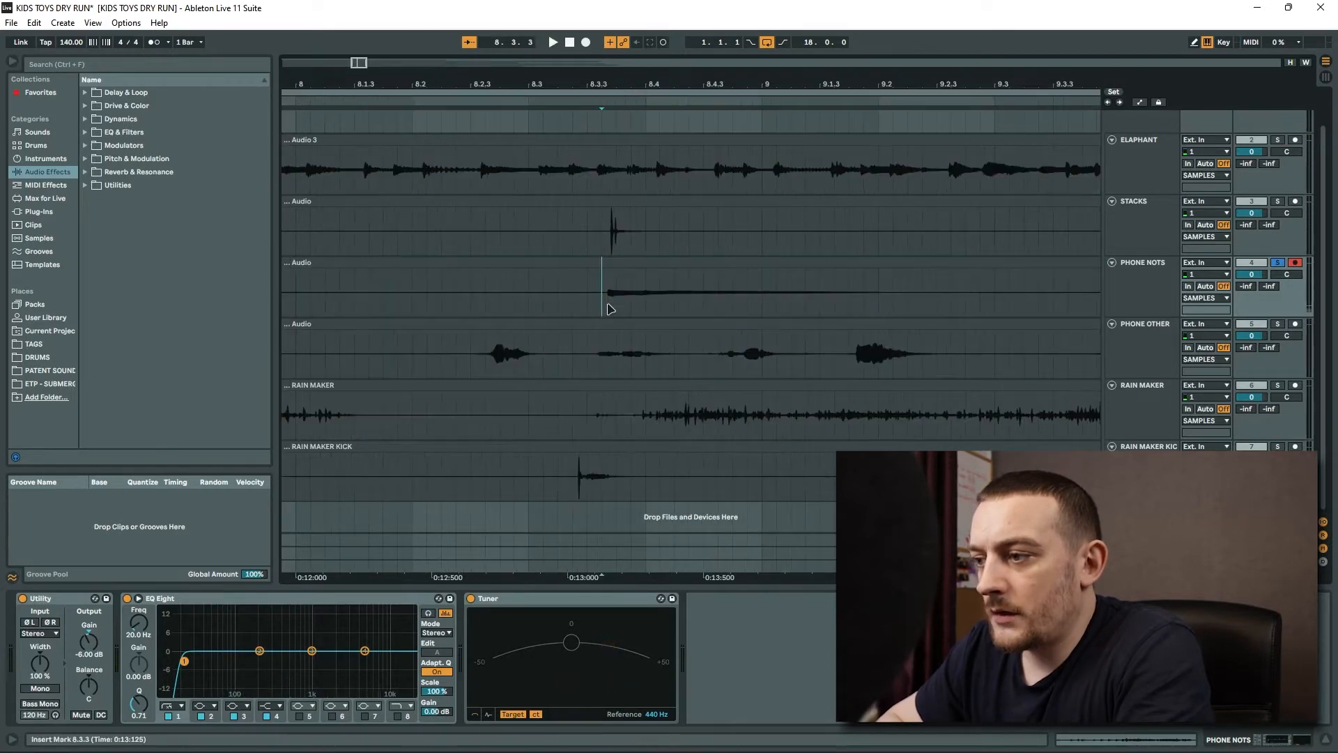
{"action": "key", "text": "plus"}
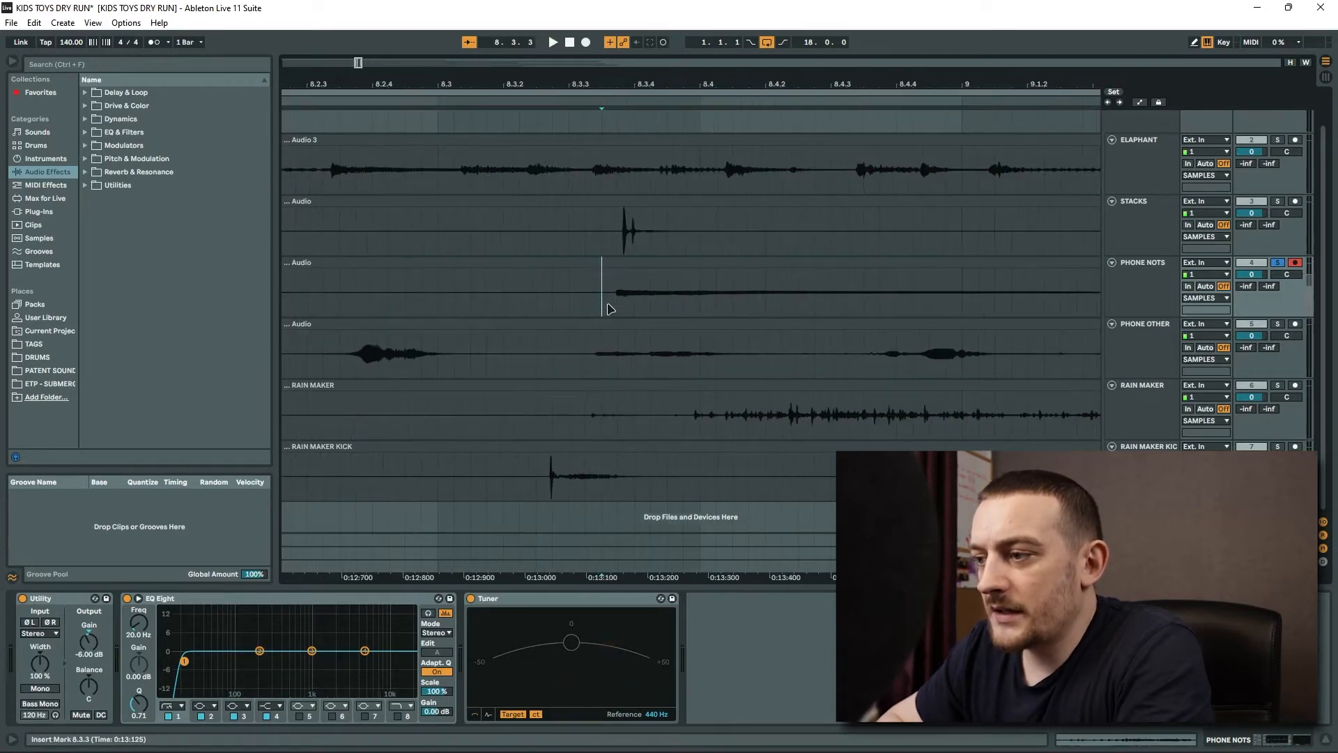
{"action": "key", "text": "ctrl+e"}
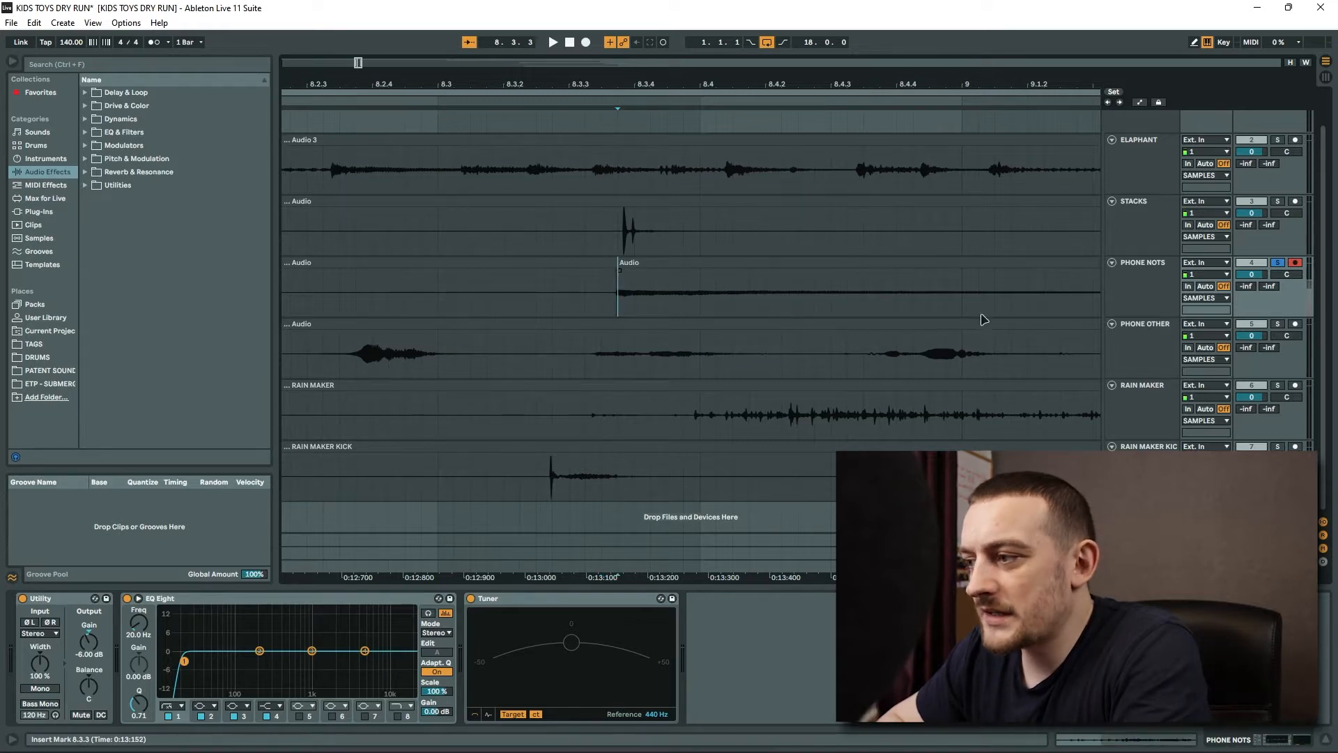
Consolidate the isolated phone note from 8.3.3 to 9.2.1 and load it as a sampler instrument on the new MIDI track
{"action": "key", "text": "minus"}
{"action": "scroll", "coordinate": [976, 311], "scroll_direction": "down", "scroll_amount": 1}
{"action": "left_click", "coordinate": [993, 233]}
{"action": "key", "text": "ctrl+j"}
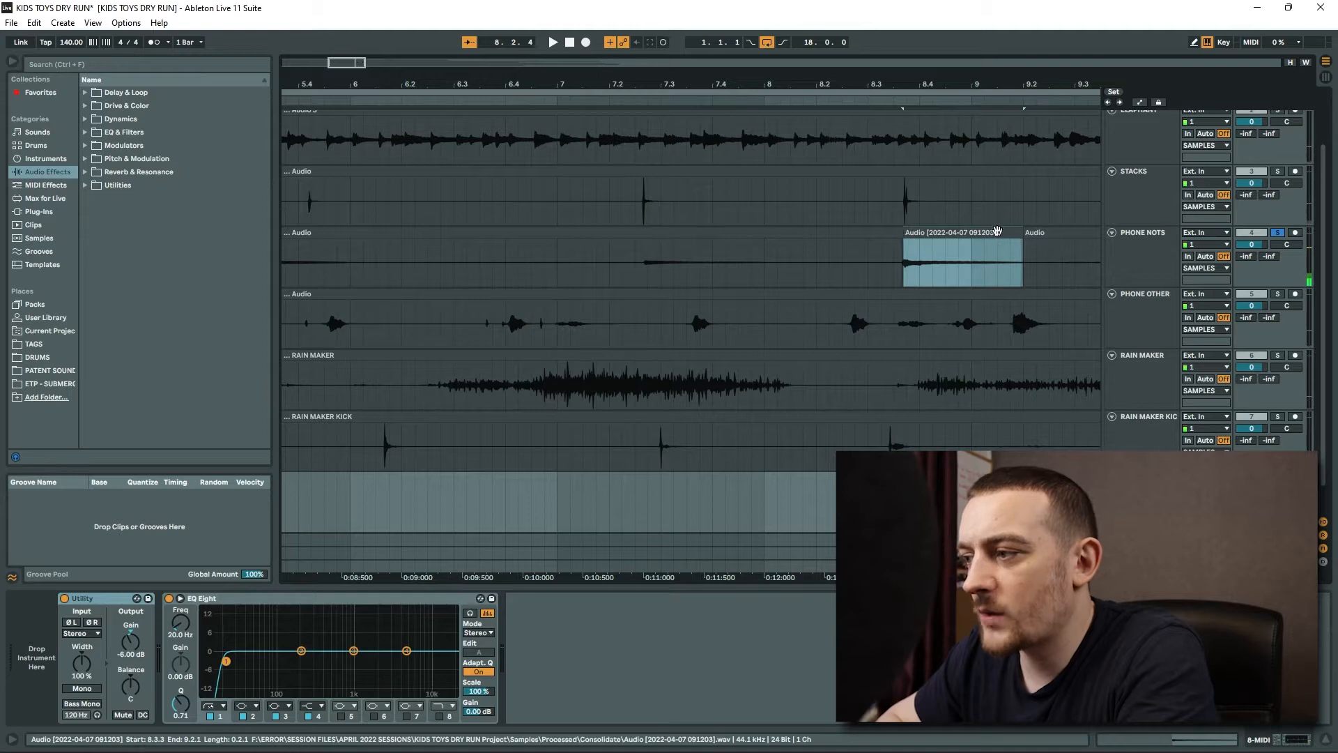
{"action": "left_click_drag", "start_coordinate": [1000, 247], "coordinate": [812, 681]}
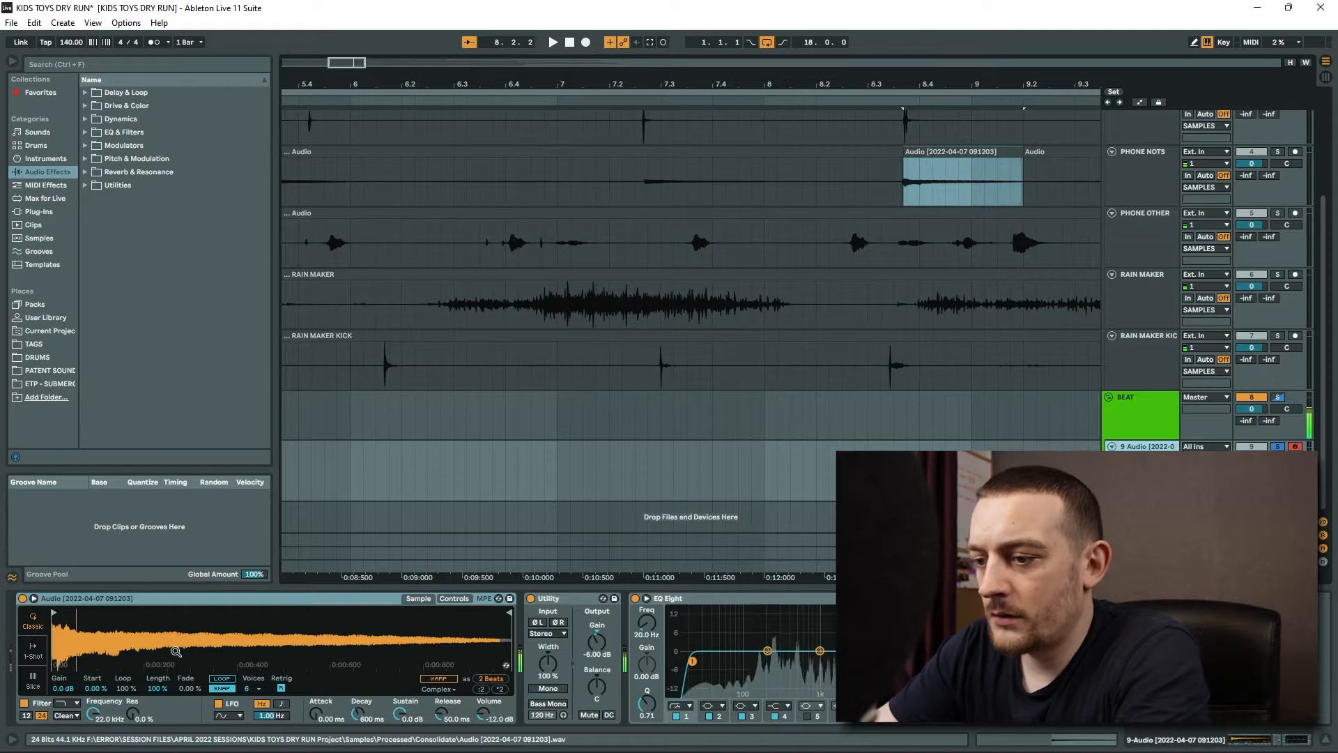
Place COMPOSITION 02 (A Phrygian) from the ETP - SUBMERGED folder at bar 1 of the sampler track and play it
{"action": "left_click", "coordinate": [49, 383]}
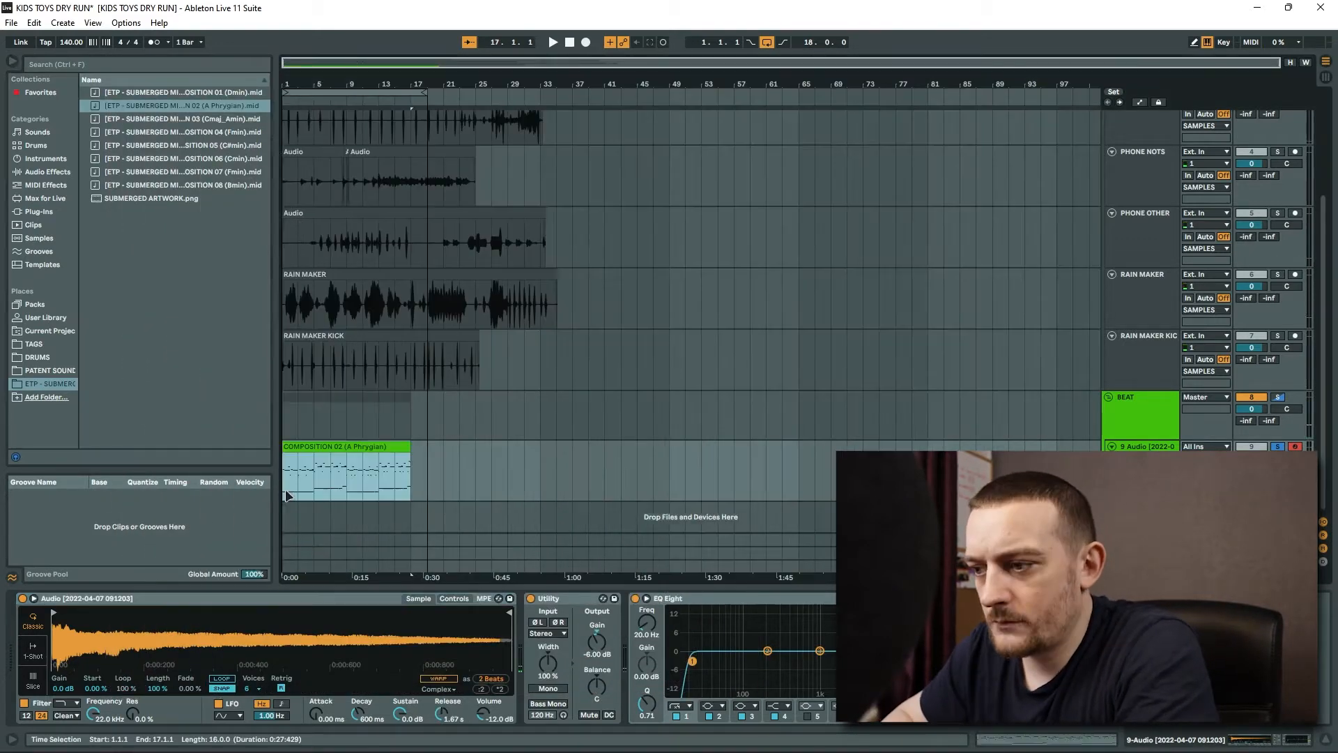
{"action": "key", "text": "space"}
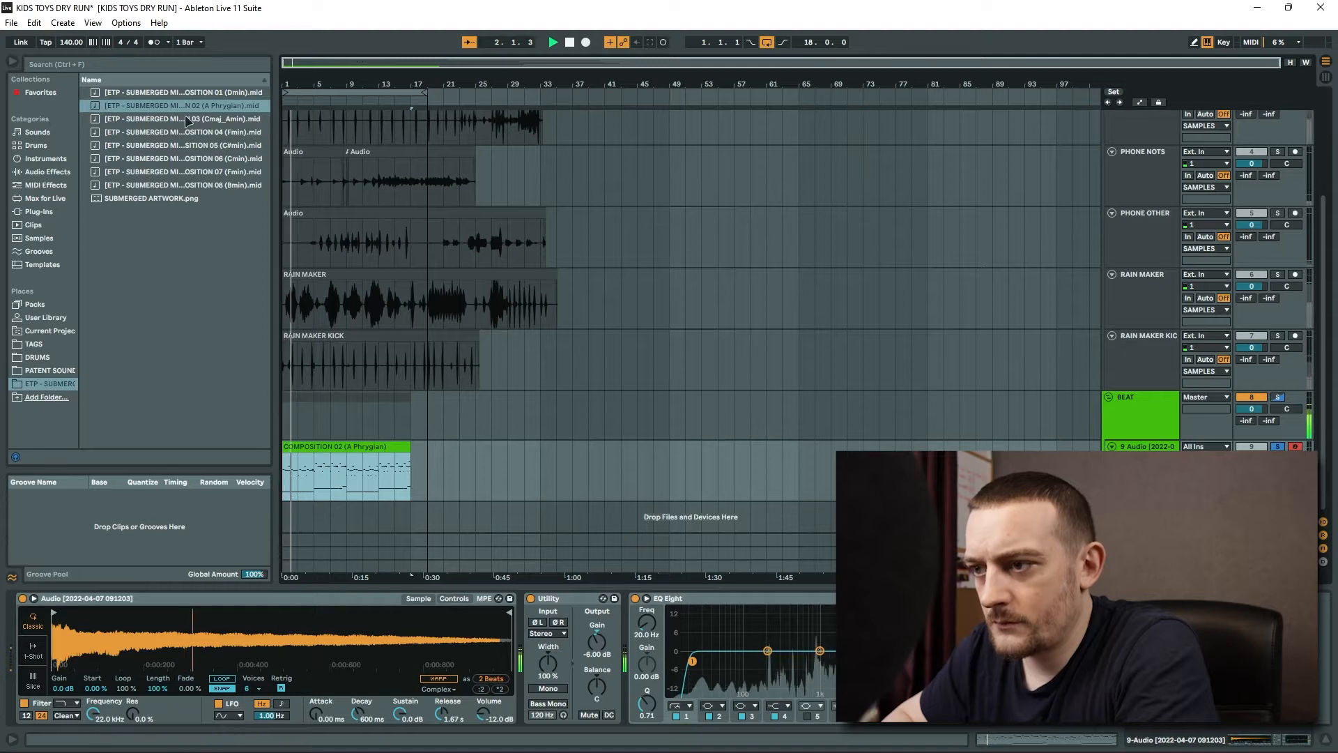
Try COMPOSITION 03 (Cmaj/Amin), 04 (Fmin) and 05 (C#min) in turn at bar 1 of the sampler track during playback
{"action": "left_click_drag", "start_coordinate": [188, 121], "coordinate": [333, 466]}
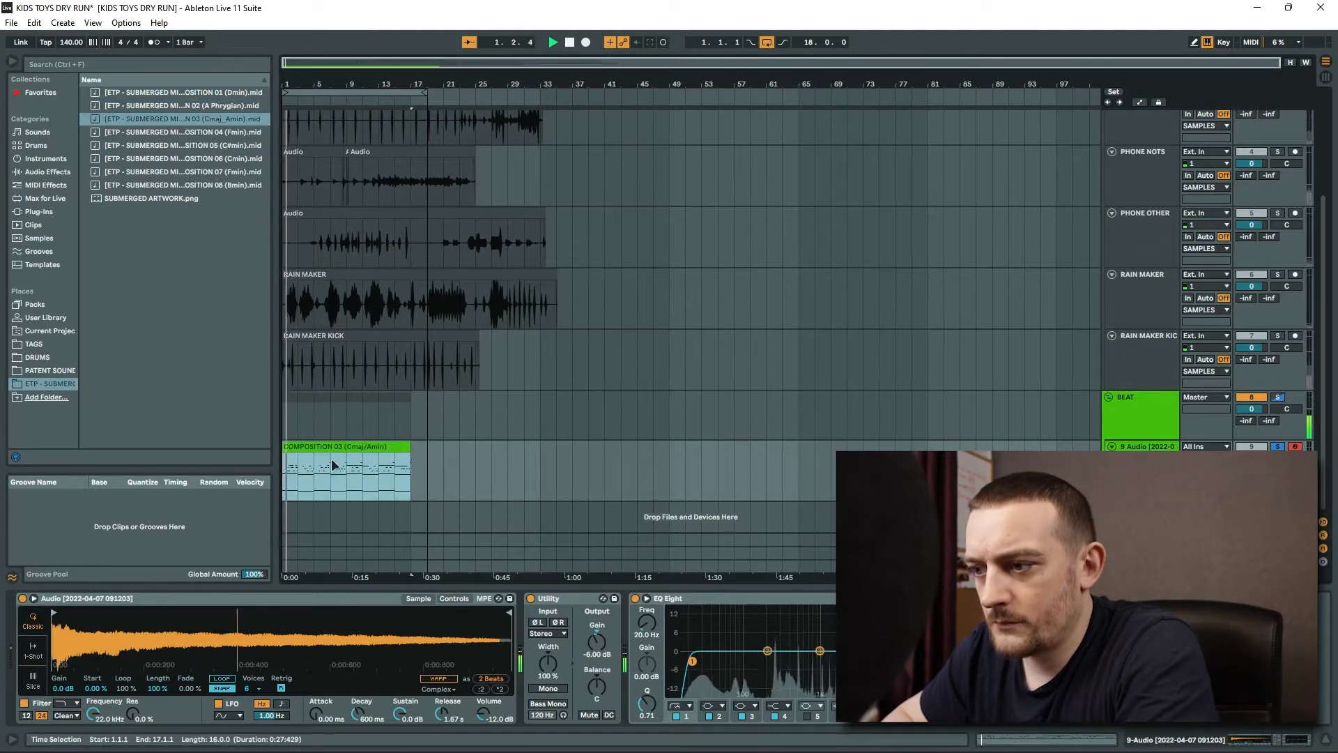
{"action": "left_click_drag", "start_coordinate": [189, 132], "coordinate": [285, 495]}
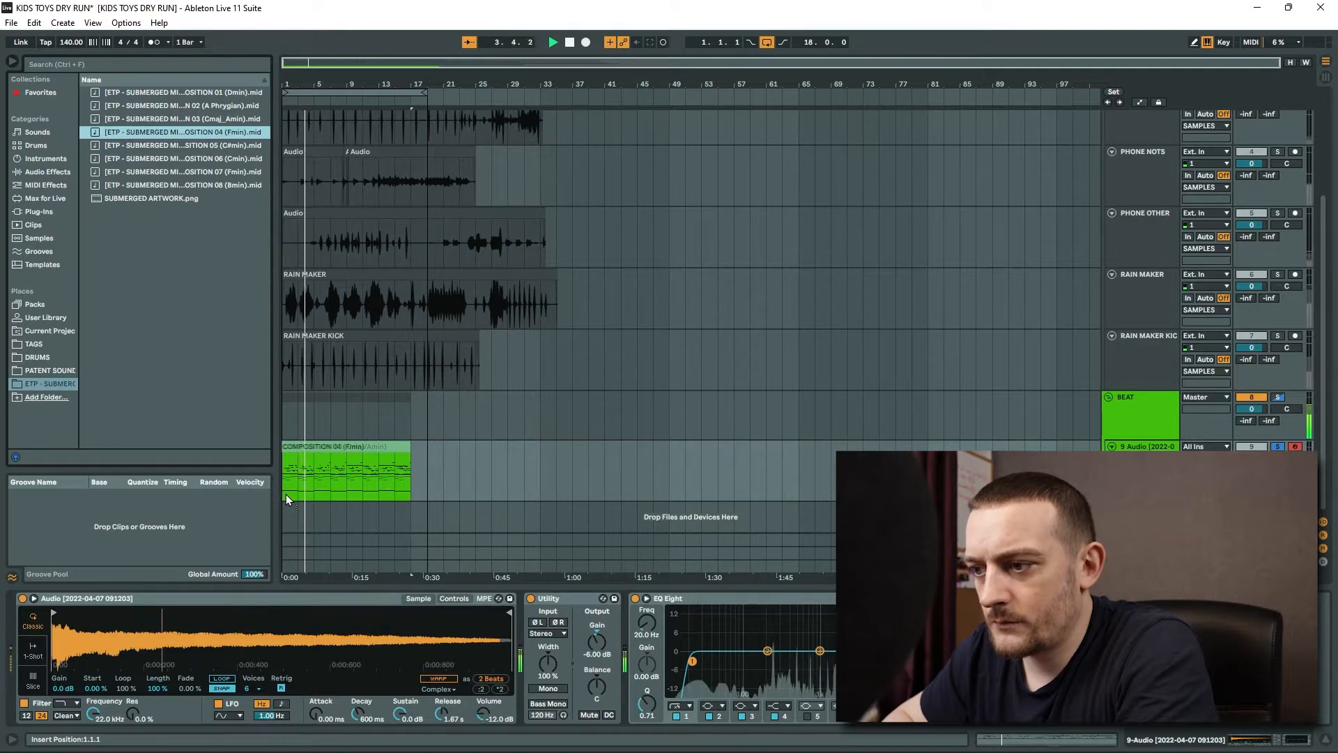
{"action": "left_click", "coordinate": [319, 485]}
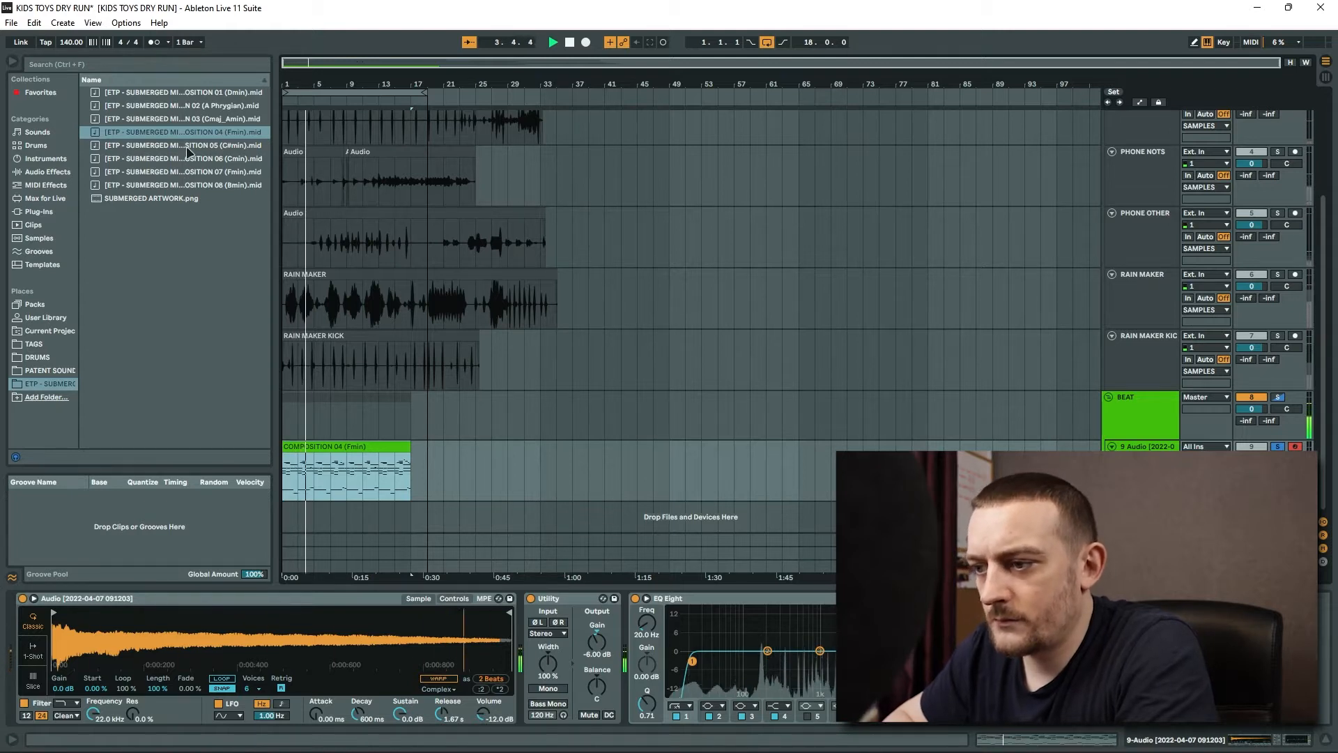
{"action": "left_click_drag", "start_coordinate": [188, 146], "coordinate": [286, 494]}
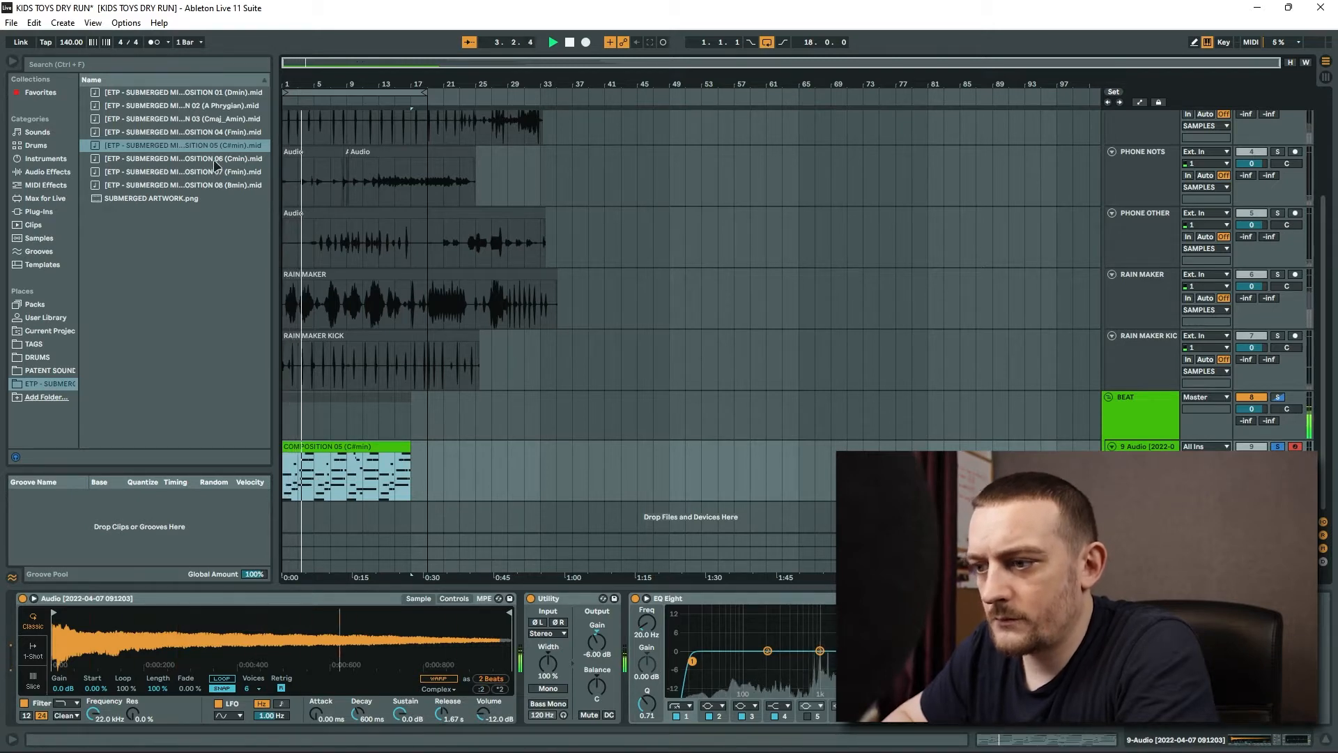
Try COMPOSITION 08 (Bmin) on the sampler track and delete the leftover clip piece at bar 17
{"action": "left_click_drag", "start_coordinate": [209, 185], "coordinate": [289, 492]}
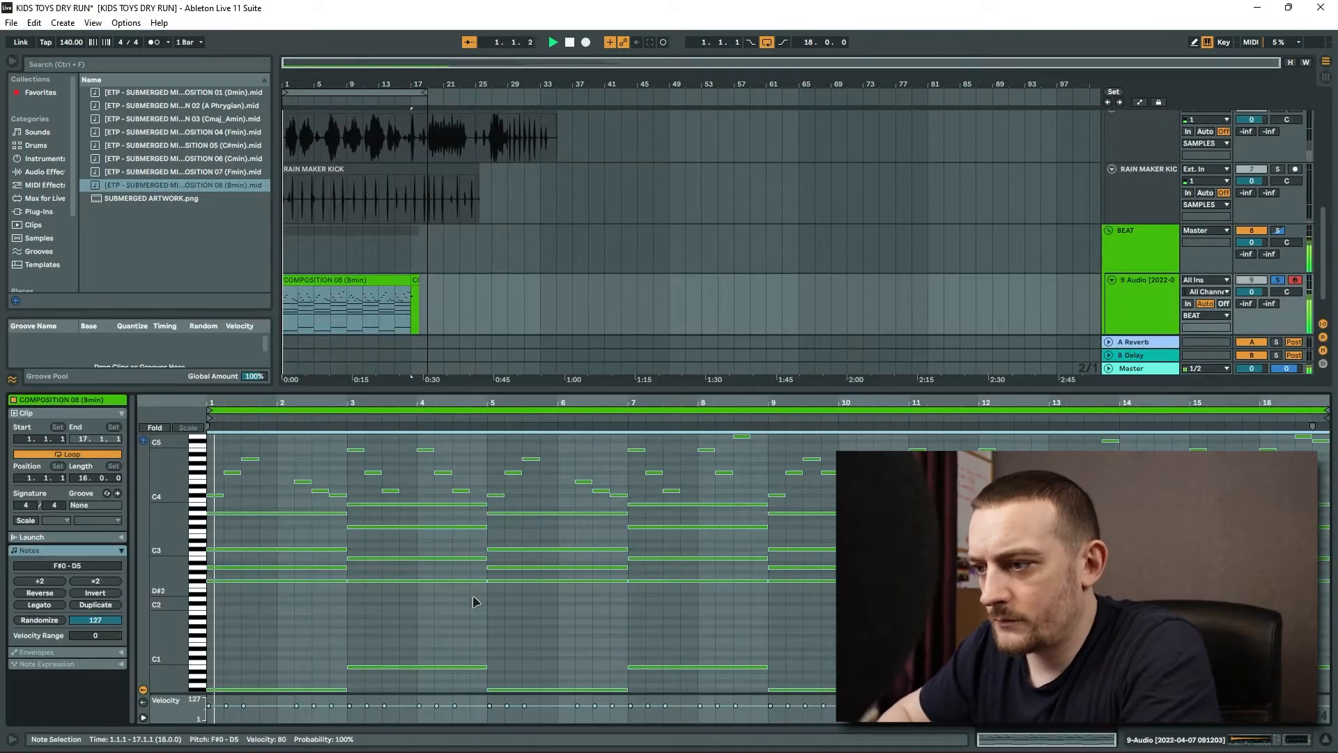
{"action": "left_click", "coordinate": [415, 281]}
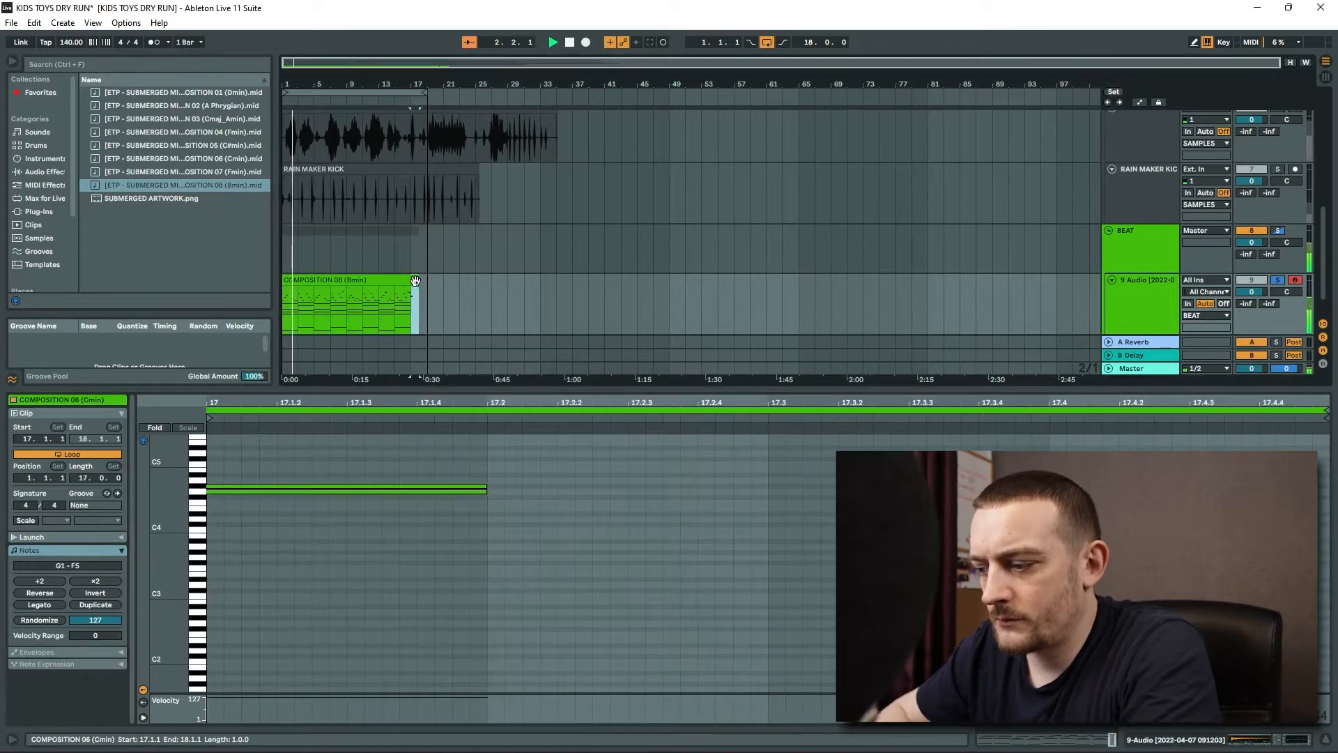
{"action": "key", "text": "Delete"}
{"action": "left_click", "coordinate": [372, 279]}
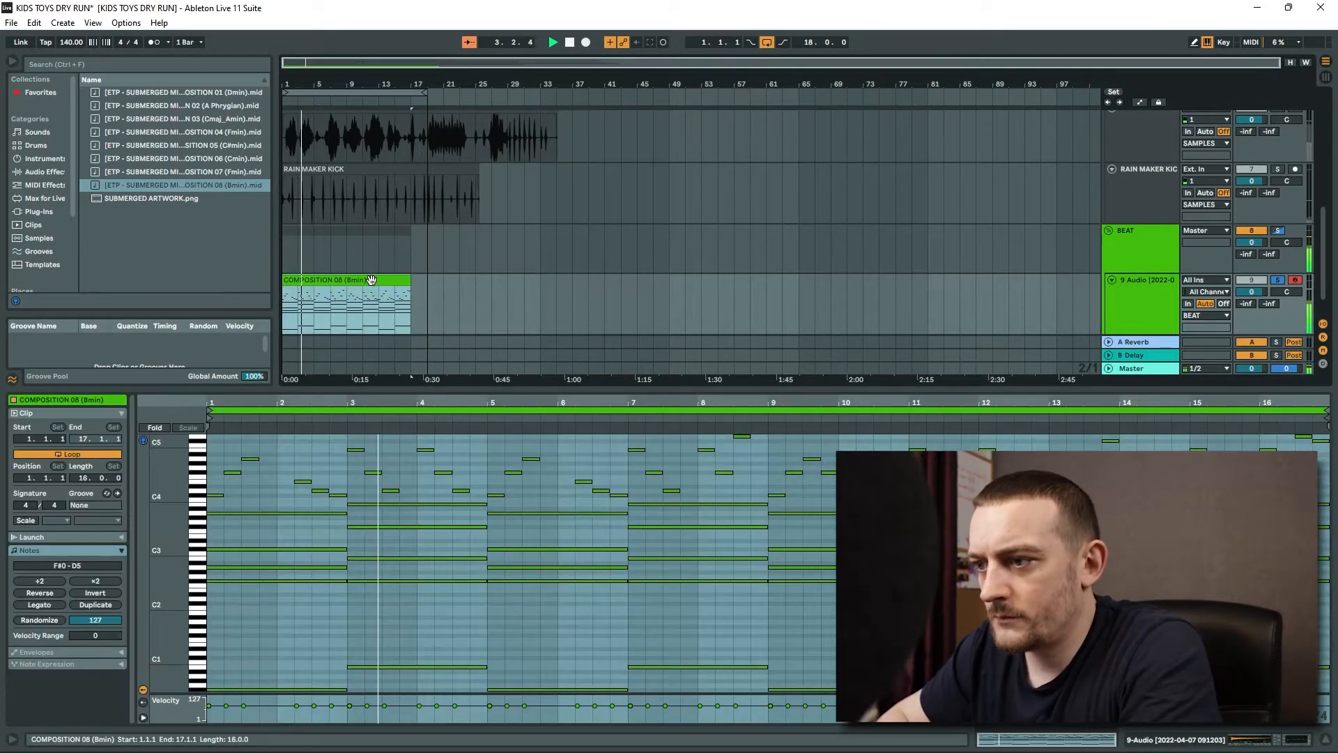
Replace the sampler track's clip with COMPOSITION 01 (Dmin) and transpose all its notes down one octave
{"action": "left_click", "coordinate": [135, 95]}
{"action": "key", "text": "space"}
{"action": "left_click_drag", "start_coordinate": [200, 97], "coordinate": [288, 279]}
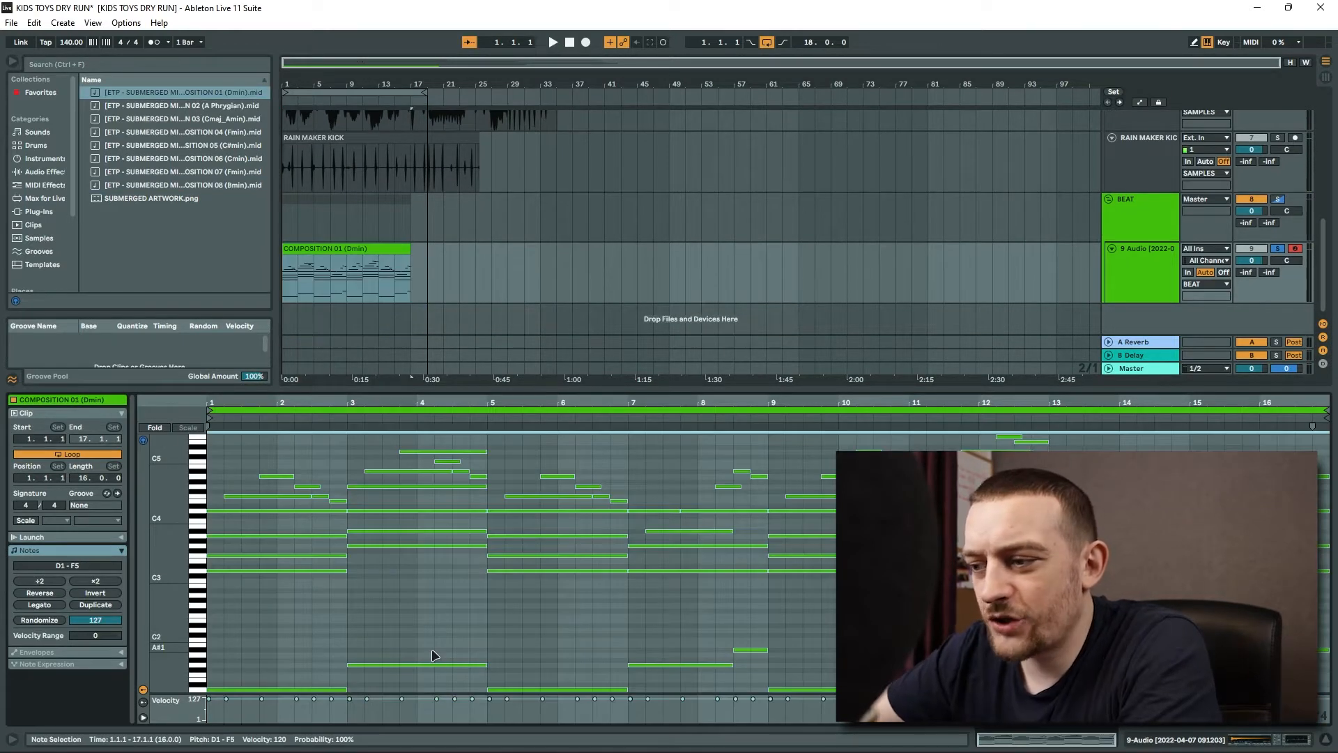
{"action": "key", "text": "shift+Down"}
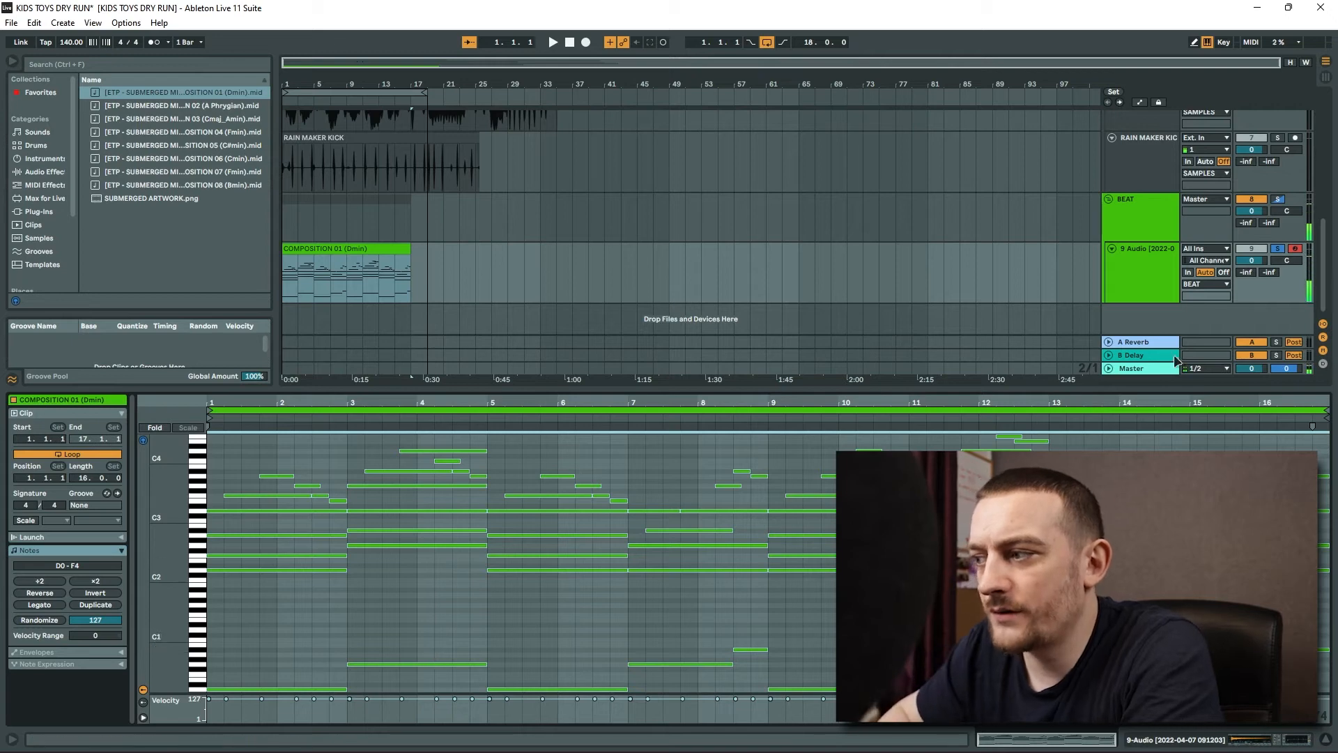
Show the sampler track's devices and listen to the transposed composition
{"action": "left_click", "coordinate": [1160, 276]}
{"action": "key", "text": "space"}
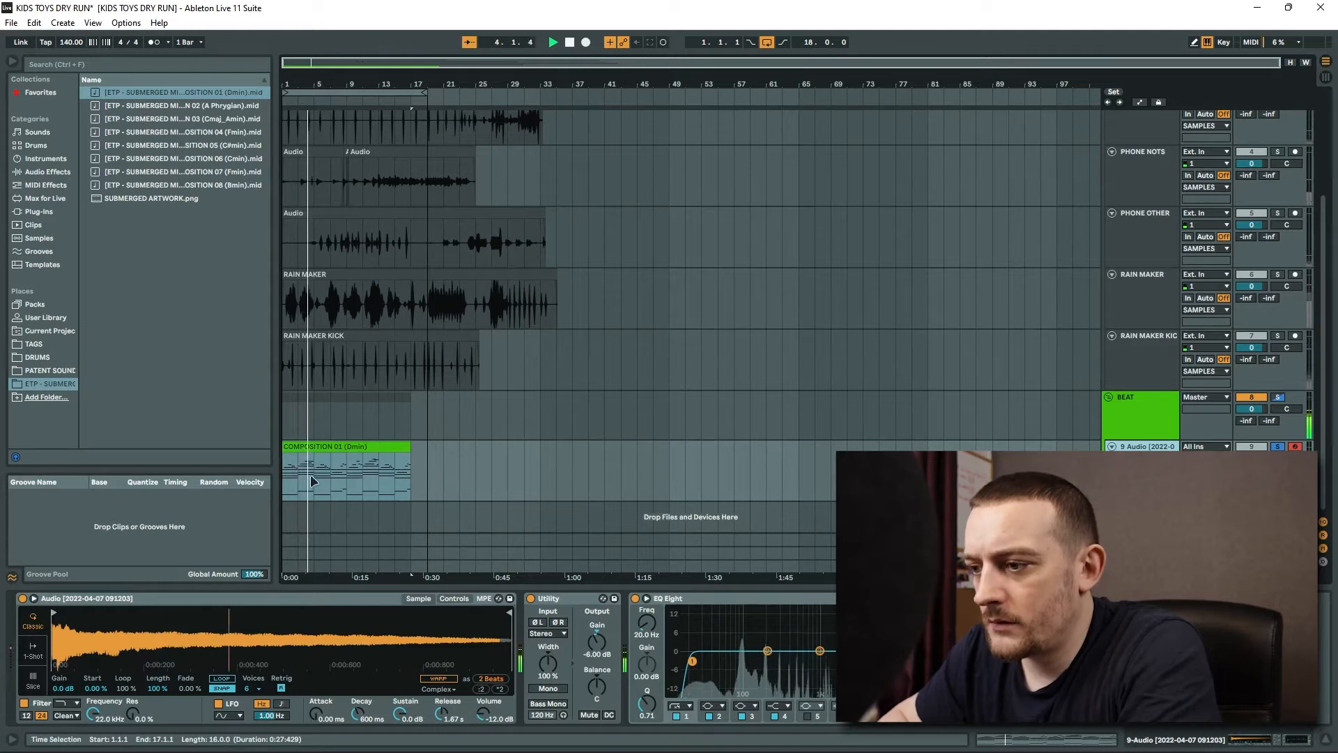
{"action": "key", "text": "space"}
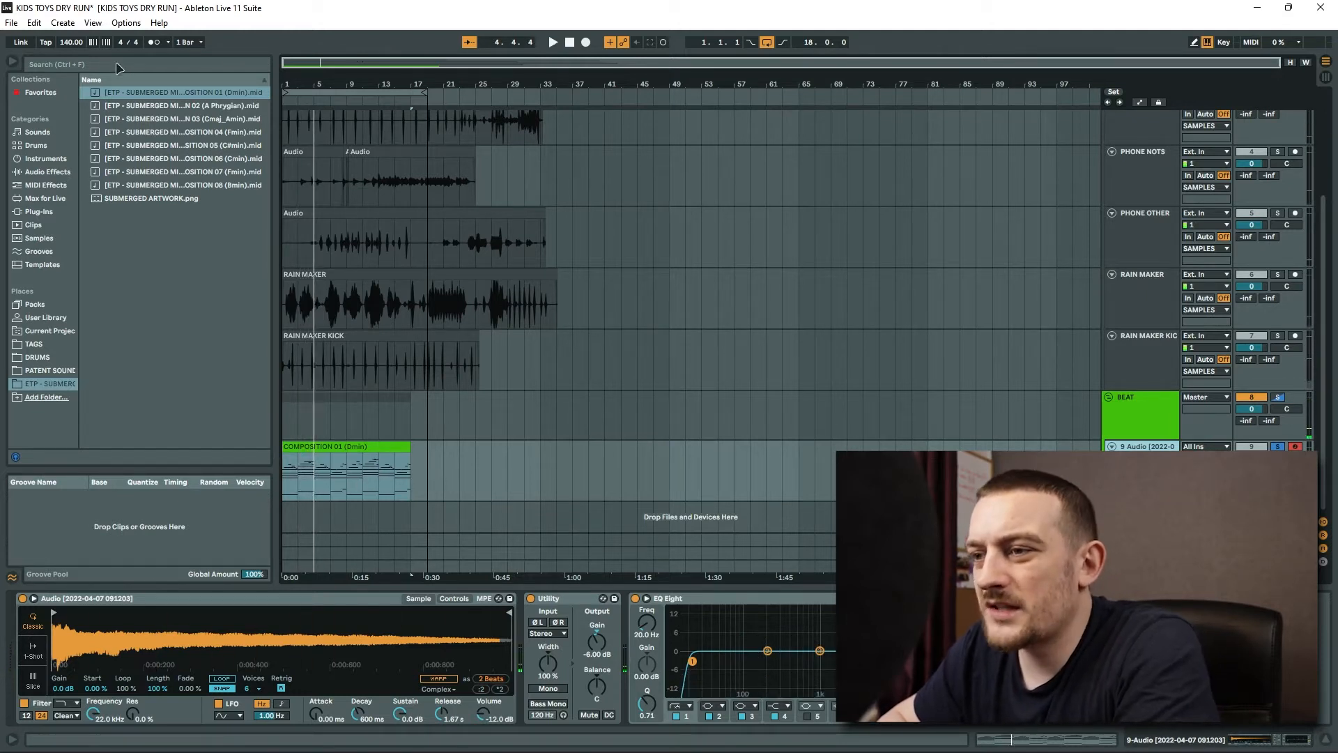
Add Guitar Rig 6 with the Vocal Space preset to the sampler track and listen to the composition through it
{"action": "left_click", "coordinate": [118, 65]}
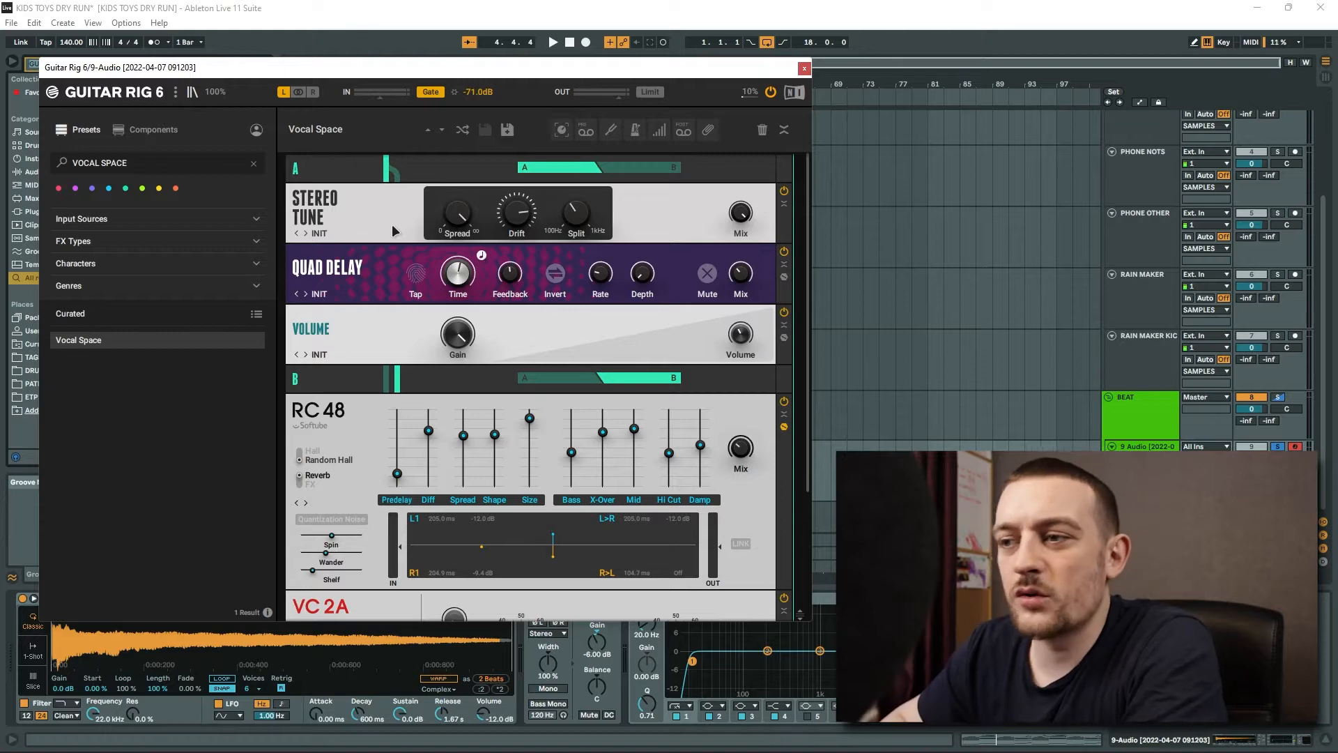
{"action": "left_click", "coordinate": [120, 166]}
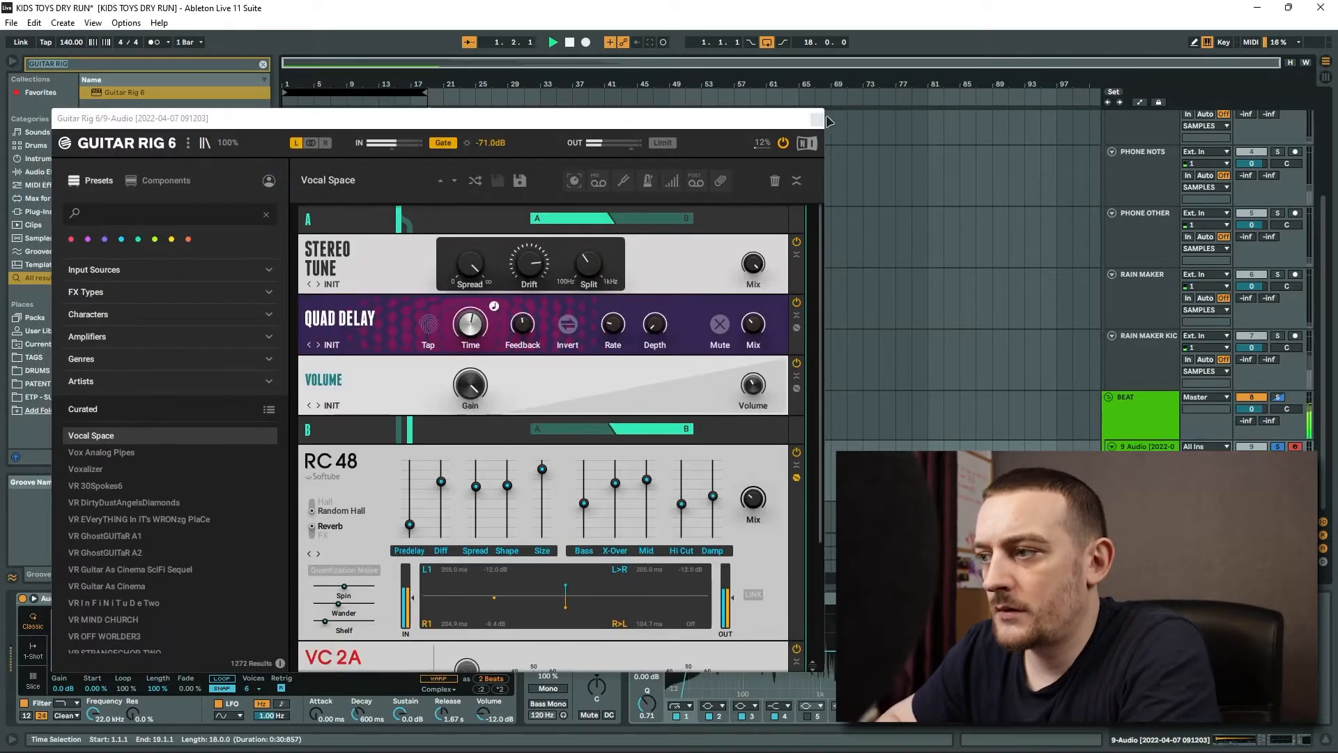
{"action": "left_click", "coordinate": [816, 119]}
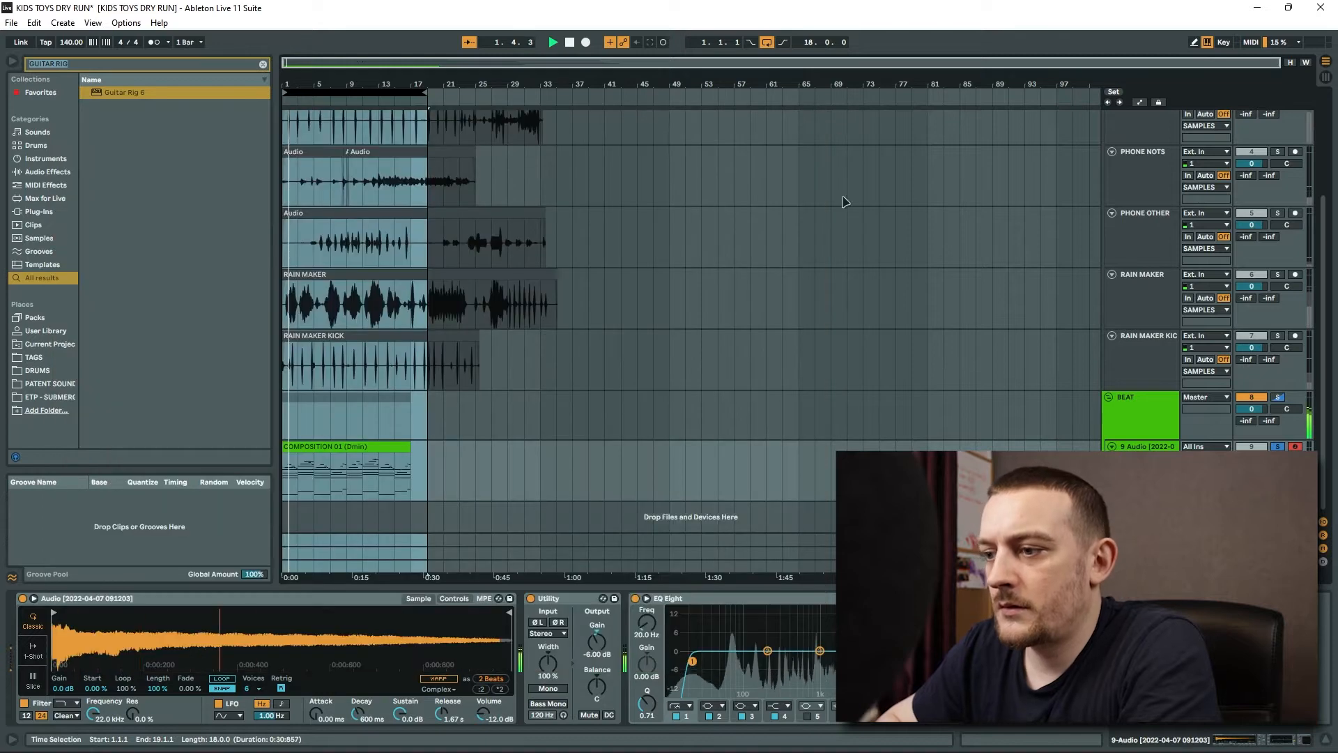
{"action": "left_click", "coordinate": [415, 465]}
{"action": "left_click", "coordinate": [376, 447]}
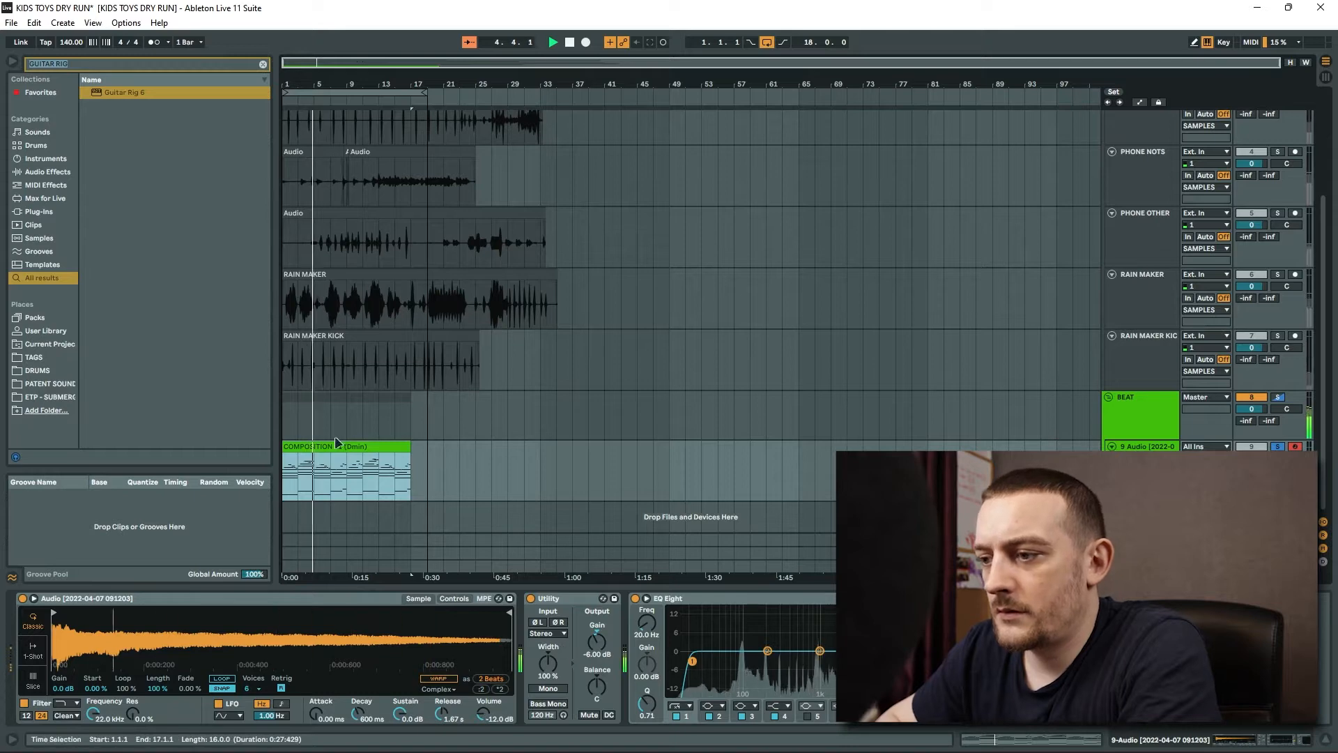
Raise the low-cut frequency of the sampler track's EQ Eight to 122 Hz during playback
{"action": "left_click", "coordinate": [750, 599]}
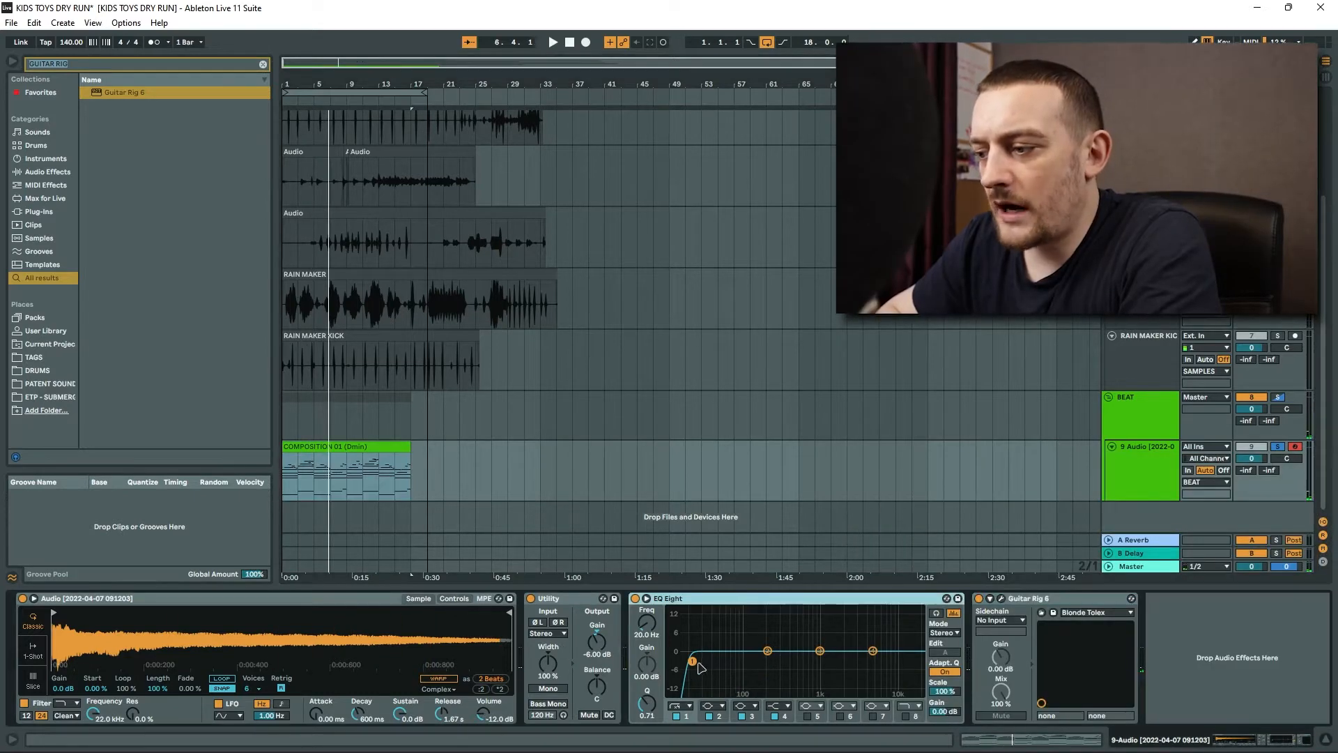
{"action": "key", "text": "space"}
{"action": "left_click_drag", "start_coordinate": [766, 660], "coordinate": [755, 660]}
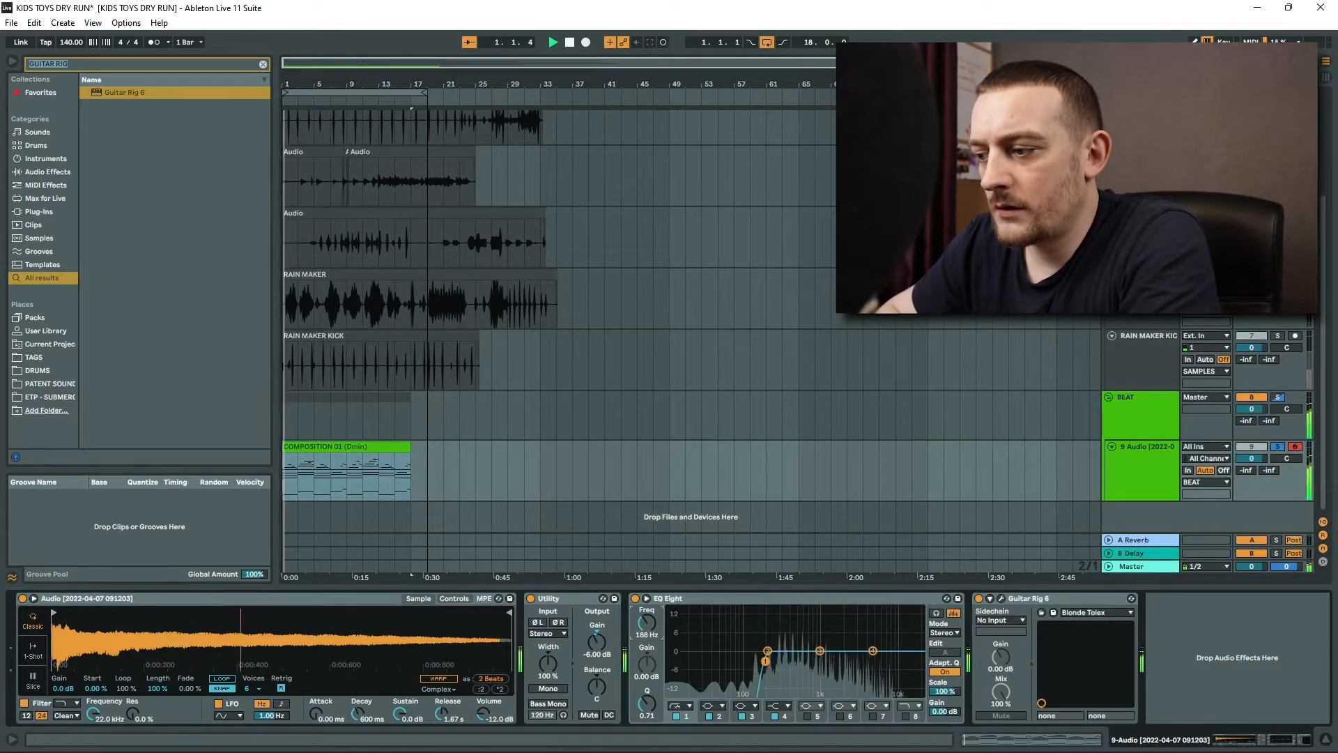
{"action": "left_click_drag", "start_coordinate": [655, 634], "coordinate": [655, 637]}
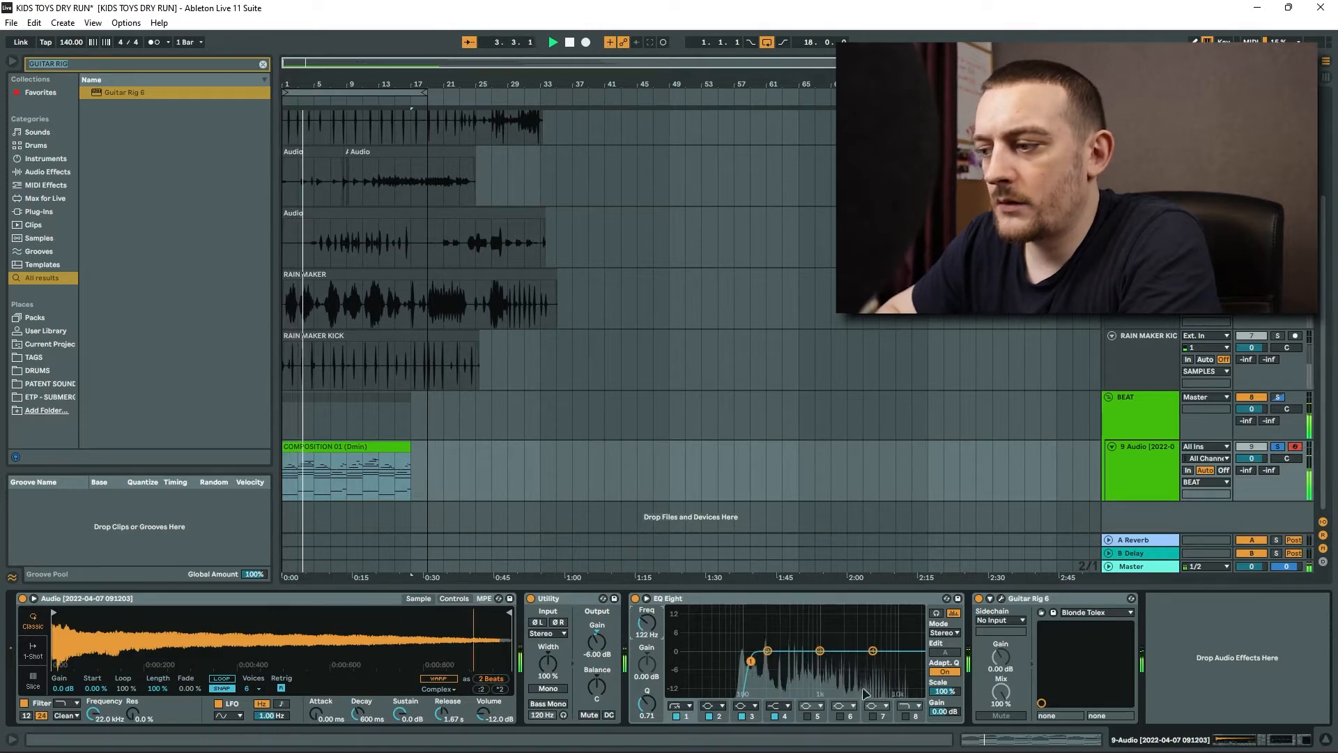
Change EQ Eight band 4 to a high-cut filter and lower its frequency to about 2.97 kHz
{"action": "left_click", "coordinate": [776, 706]}
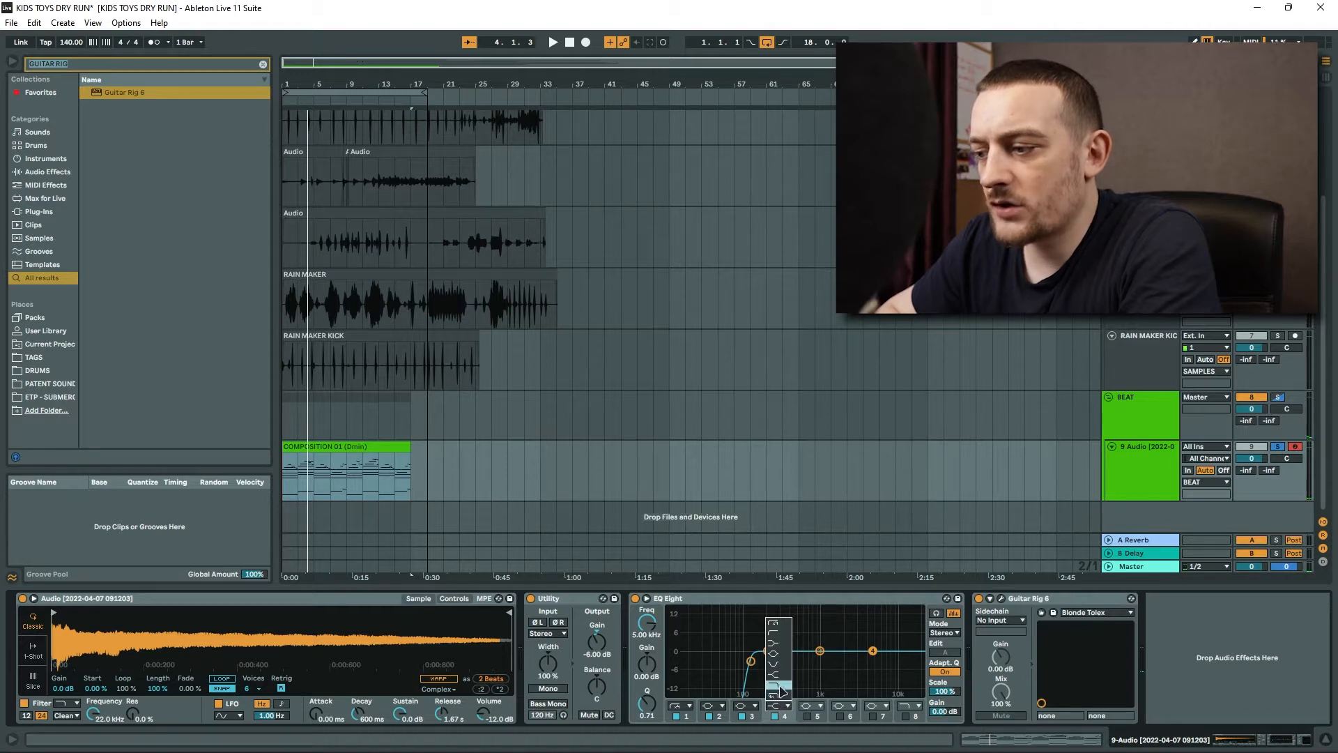
{"action": "left_click", "coordinate": [779, 695]}
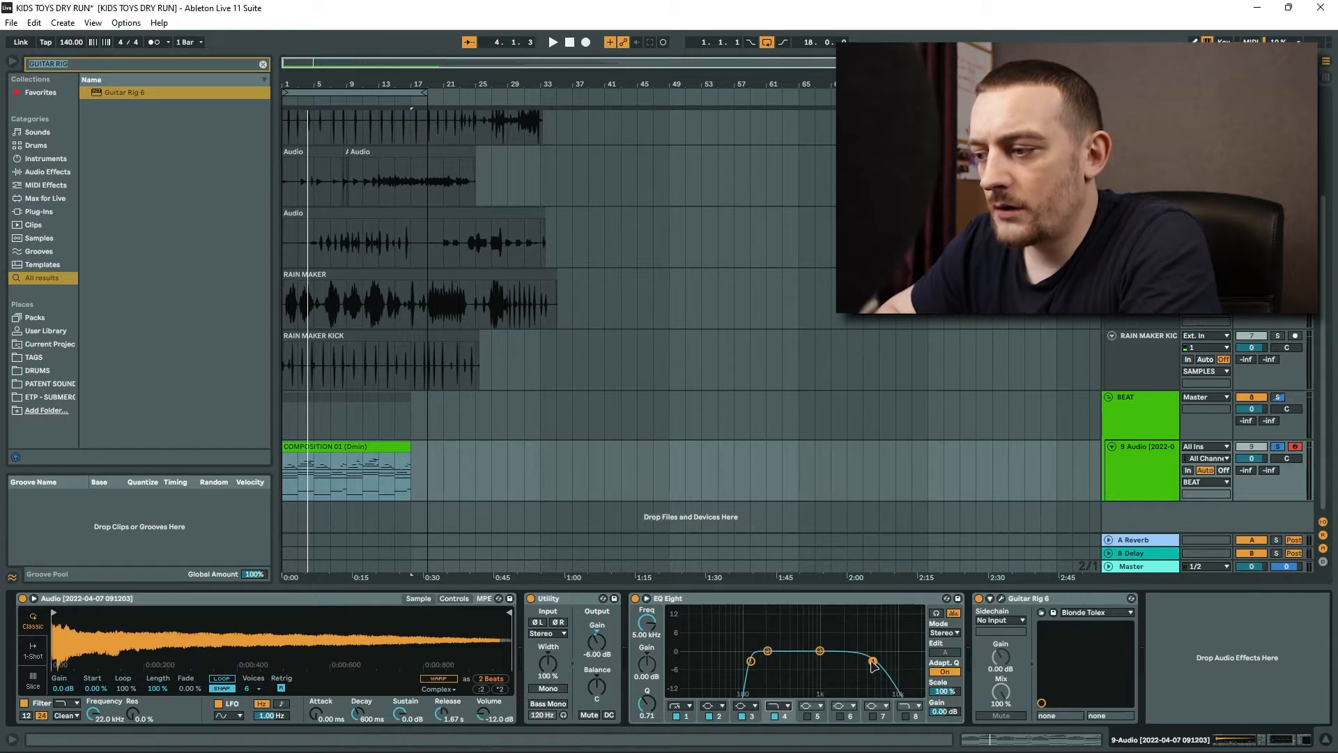
{"action": "key", "text": "space"}
{"action": "mouse_move", "coordinate": [873, 663]}
{"action": "left_mouse_down"}
{"action": "mouse_move", "coordinate": [844, 663]}
{"action": "mouse_move", "coordinate": [856, 661]}
{"action": "left_mouse_up"}
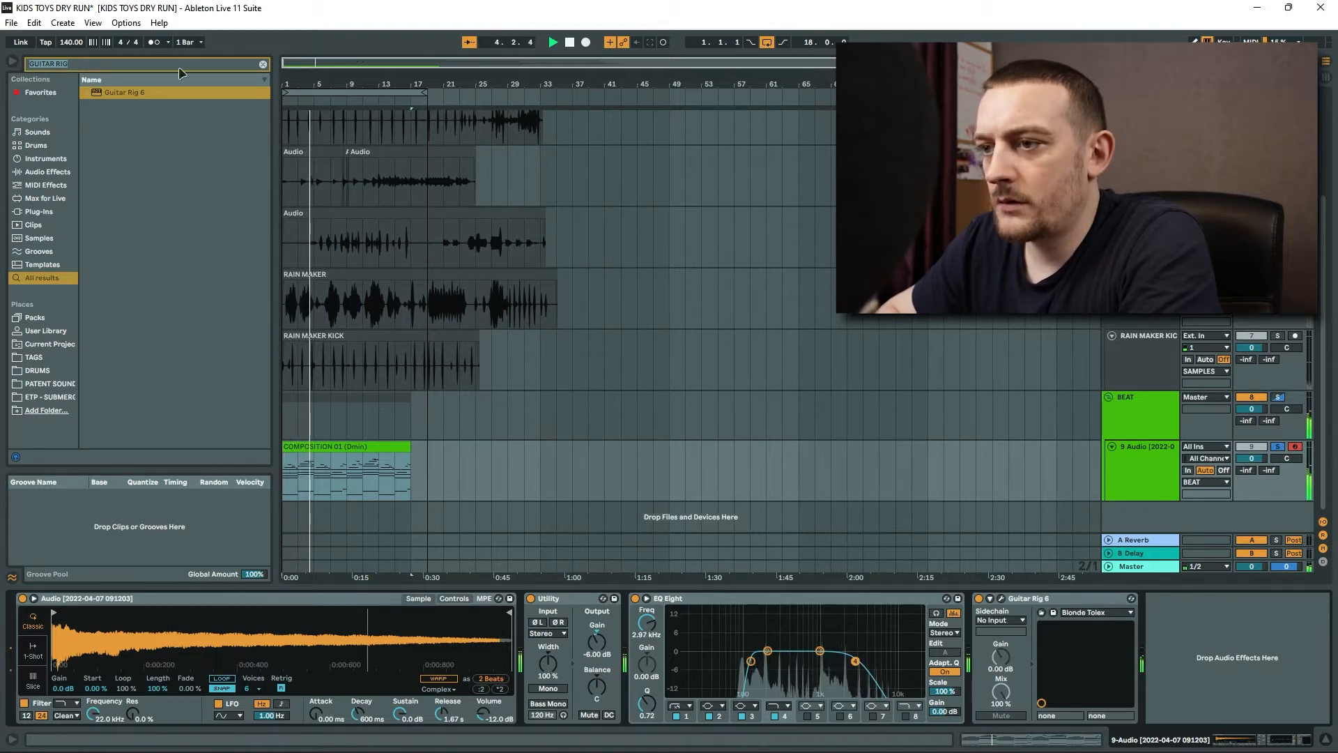
Find RC-20 Retro Color and add it after Guitar Rig 6 with the Vinyl 3 preset
{"action": "type", "text": "RC 20"}
{"action": "key", "text": "Return"}
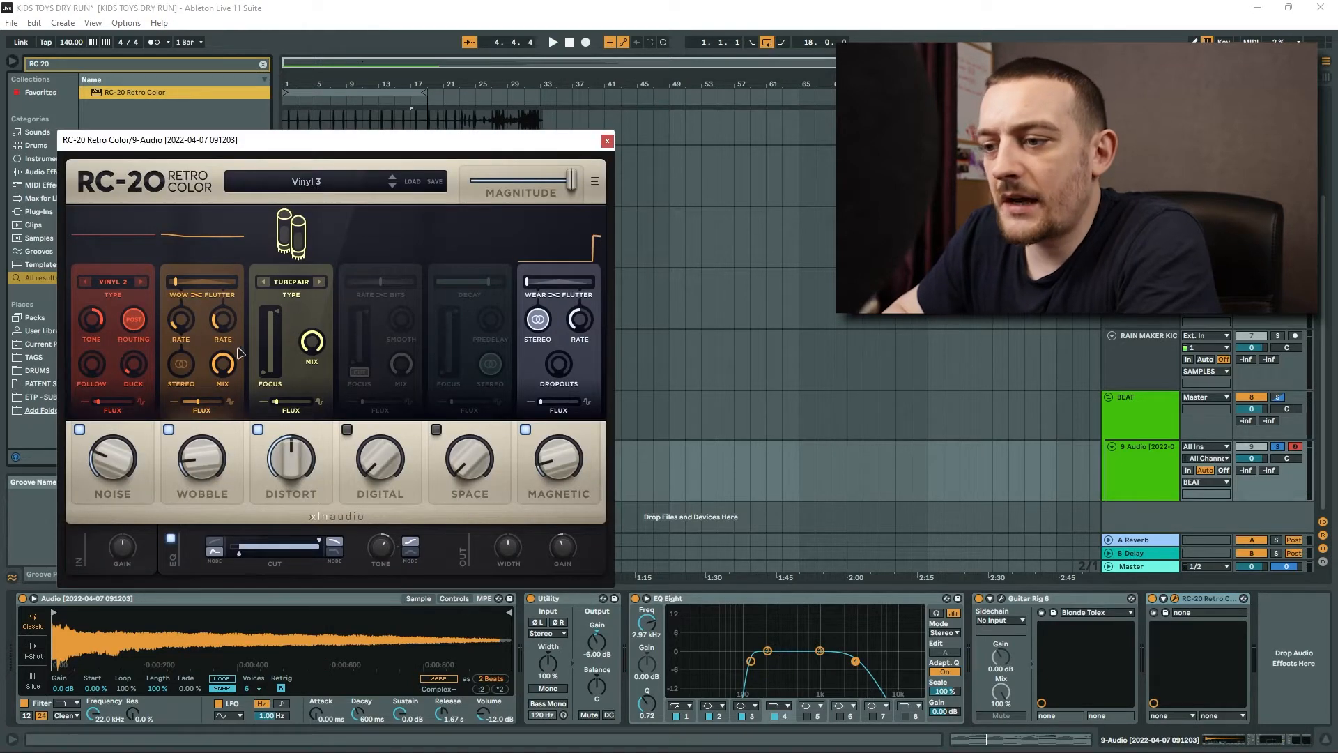
Disable RC-20's Noise module and narrow the Distort focus range with its upper limit at about 4161 Hz
{"action": "left_click", "coordinate": [80, 430]}
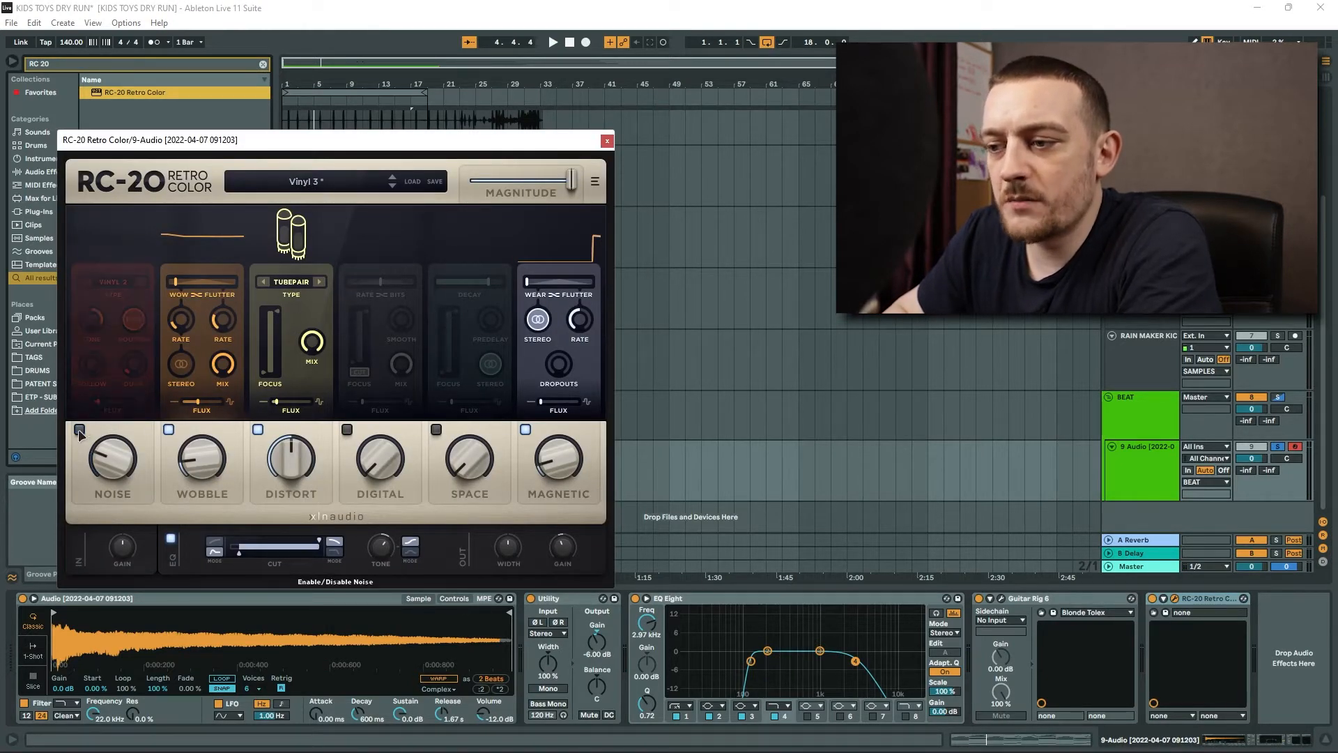
{"action": "left_click_drag", "start_coordinate": [267, 371], "coordinate": [267, 356]}
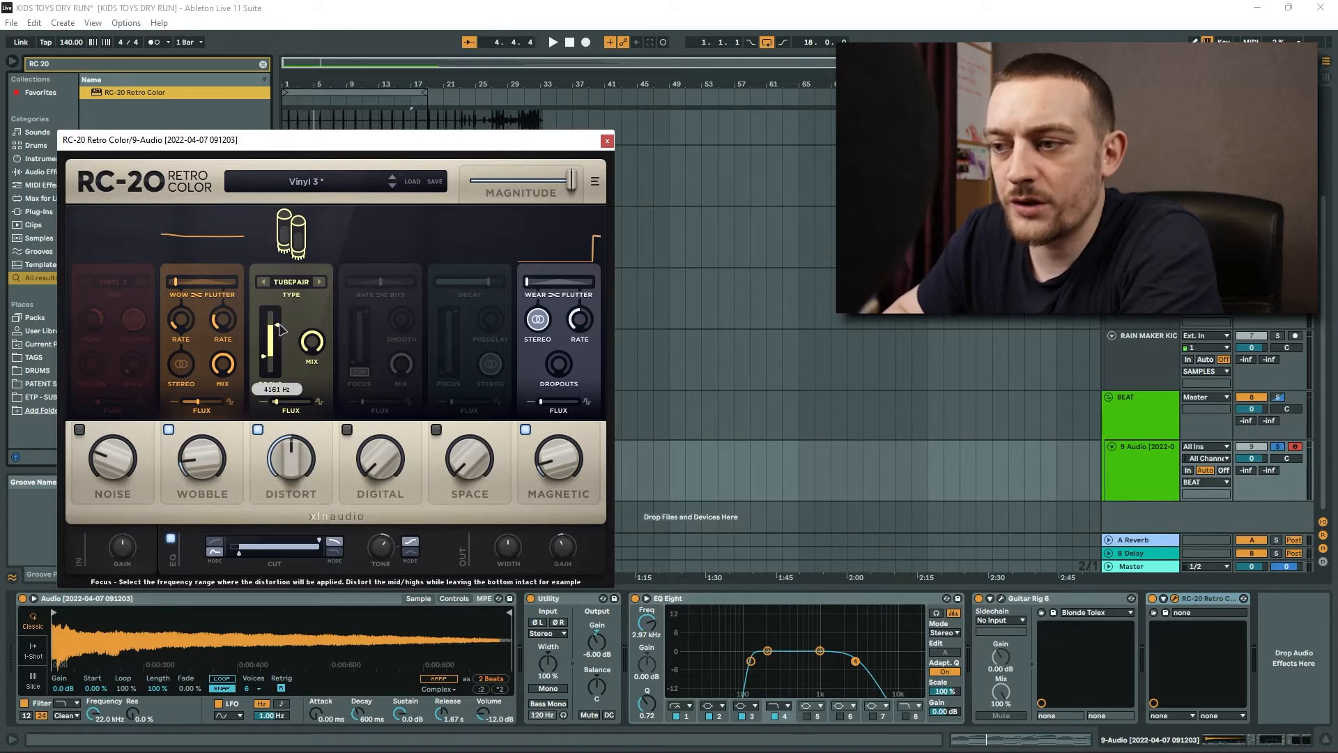
Play back the composition to audition the RC-20 settings, and close the plug-in window
{"action": "key", "text": "space"}
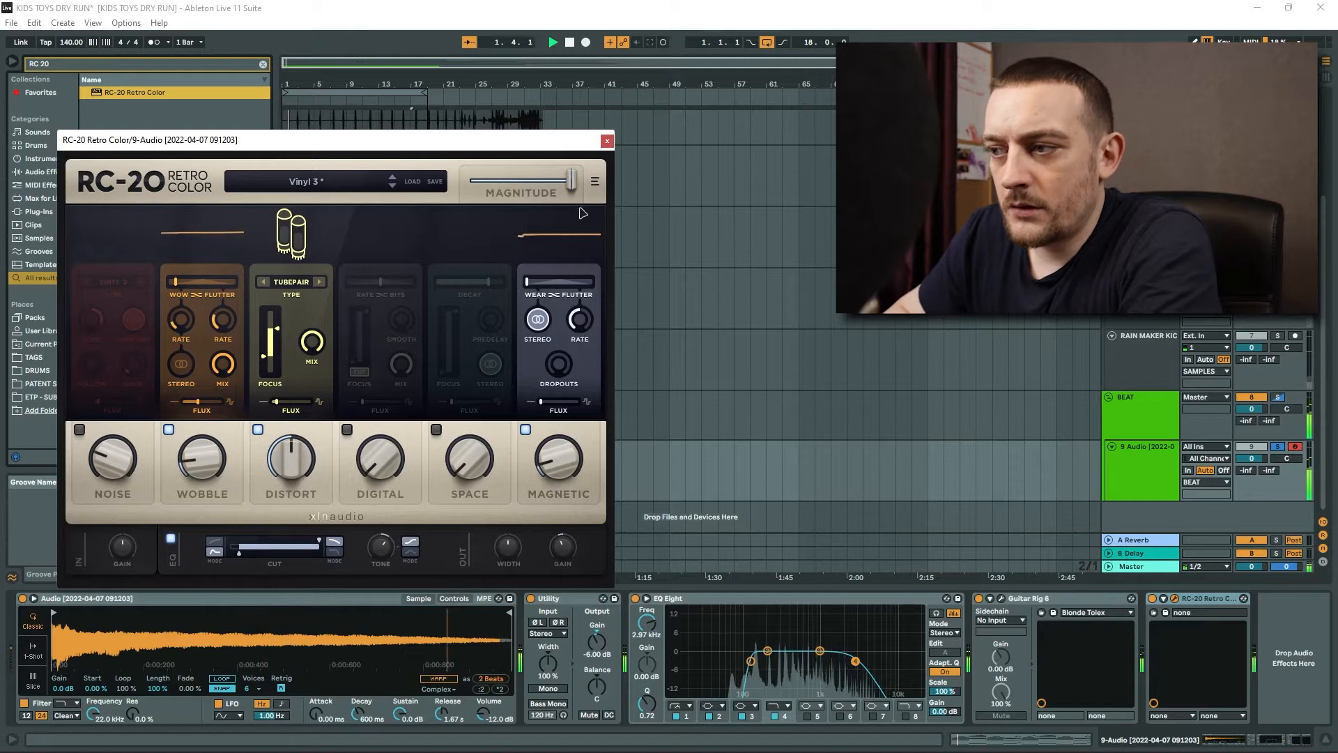
{"action": "left_click", "coordinate": [607, 142]}
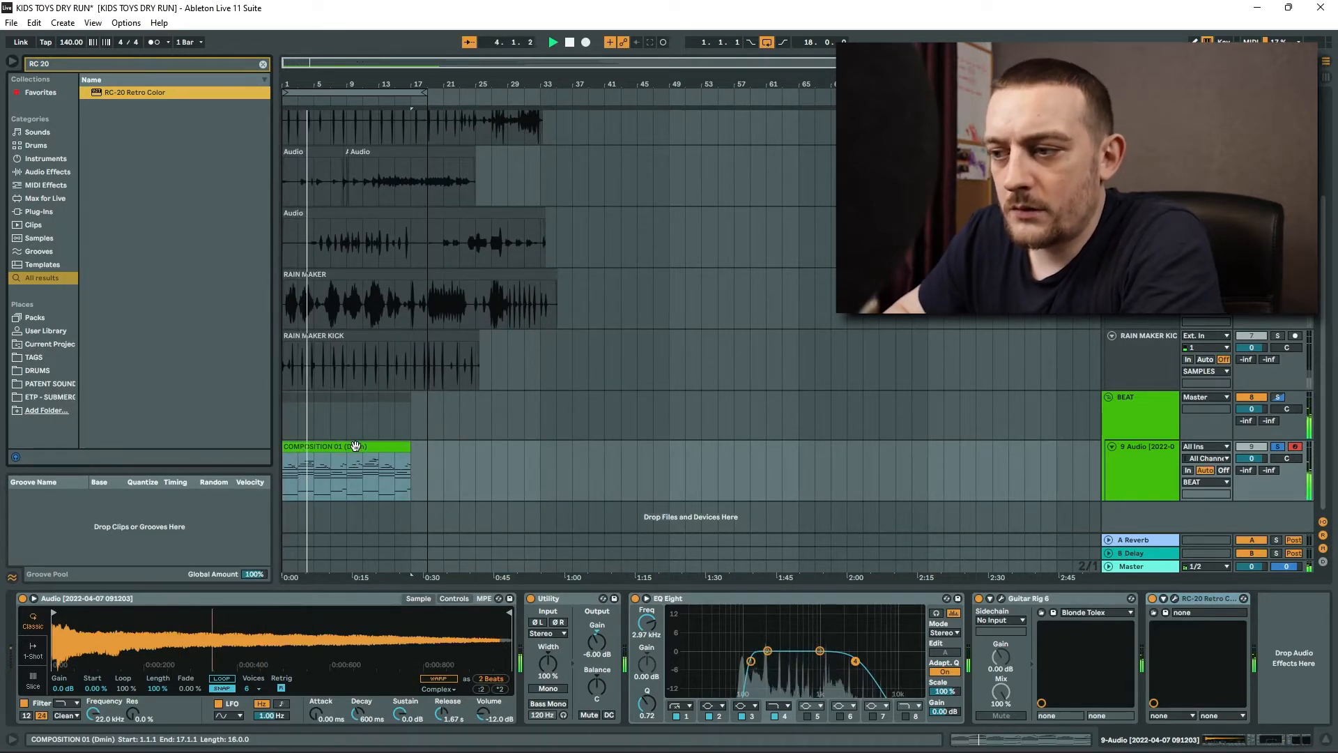
{"action": "key", "text": "space"}
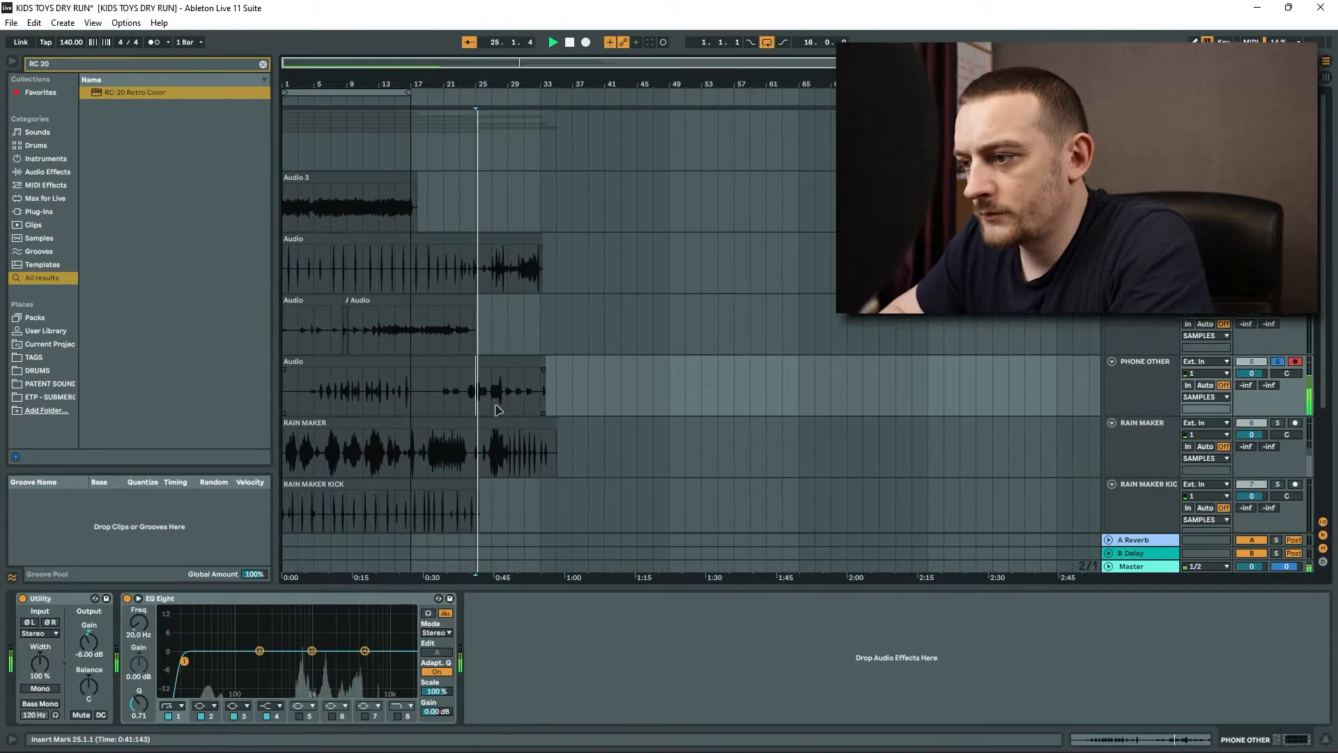
Isolate one short tone around bar 25.4 in the PHONE OTHER clip and consolidate it into its own clip
{"action": "scroll", "coordinate": [488, 411], "scroll_direction": "up", "scroll_amount": 5}
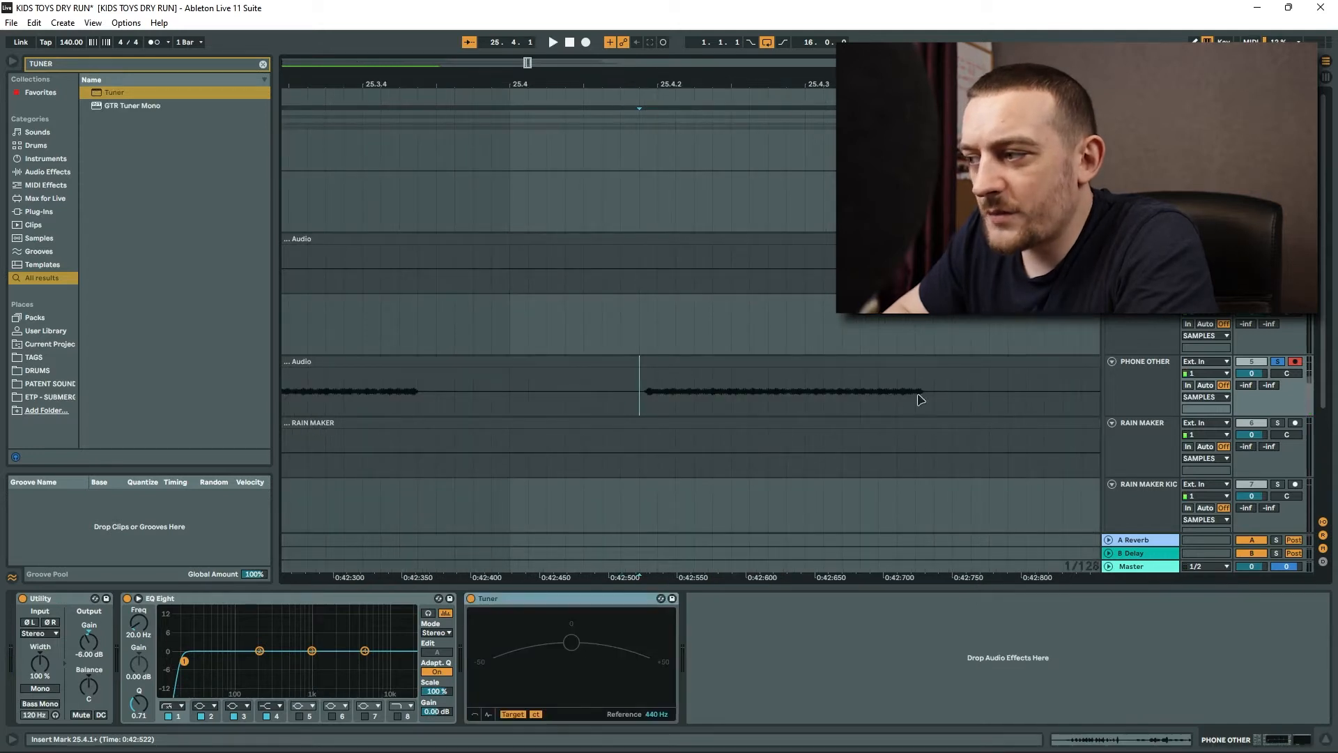
{"action": "key", "text": "space"}
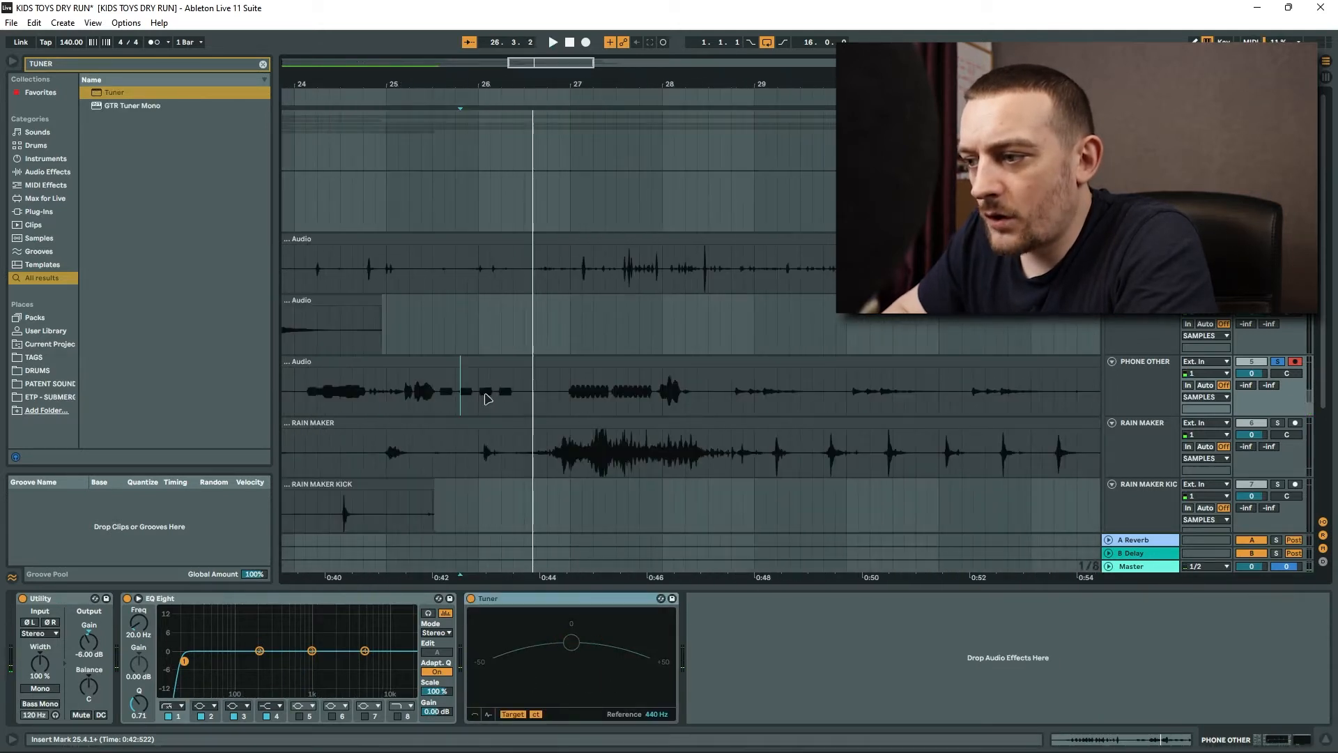
{"action": "scroll", "coordinate": [462, 402], "scroll_direction": "up", "scroll_amount": 6}
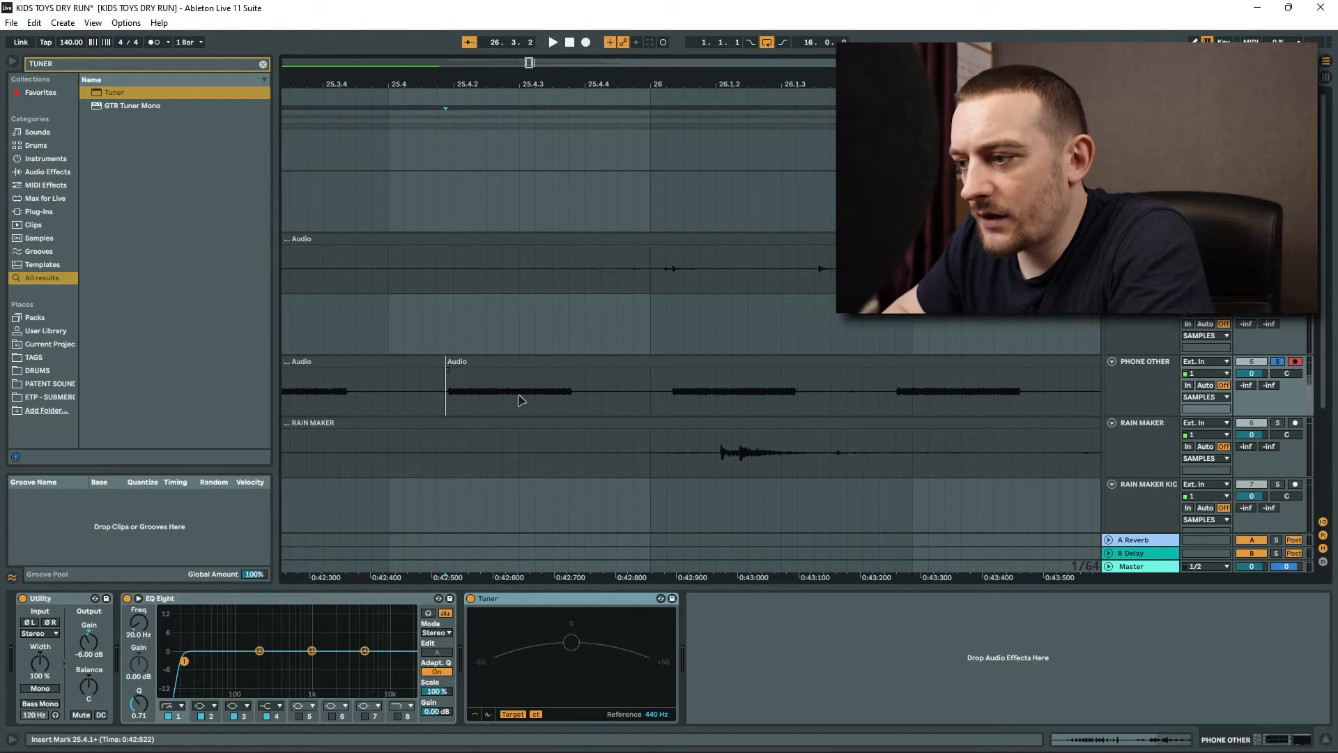
{"action": "left_click", "coordinate": [584, 407]}
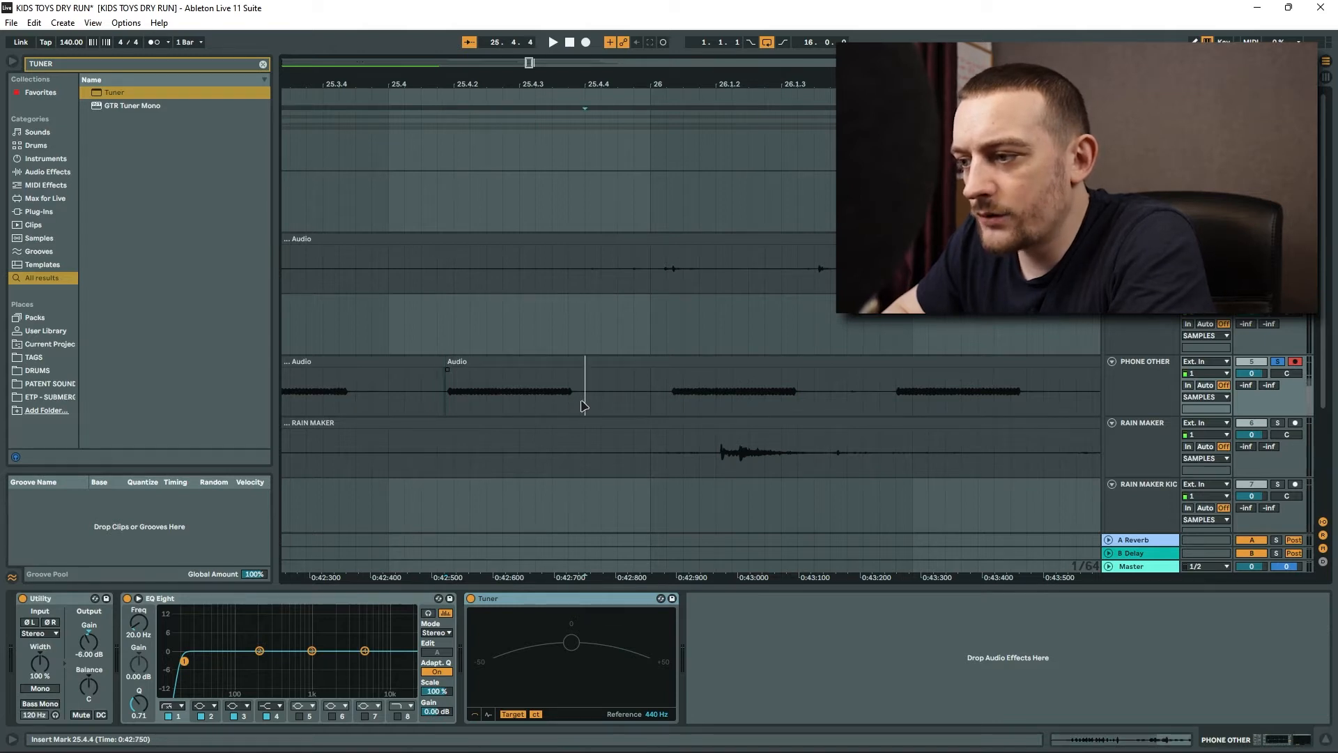
{"action": "left_click", "coordinate": [537, 363]}
{"action": "key", "text": "ctrl+j"}
Load the consolidated PHONE OTHER tone as a sampler instrument on a new MIDI track and adjust its pitch
{"action": "right_click", "coordinate": [1134, 471]}
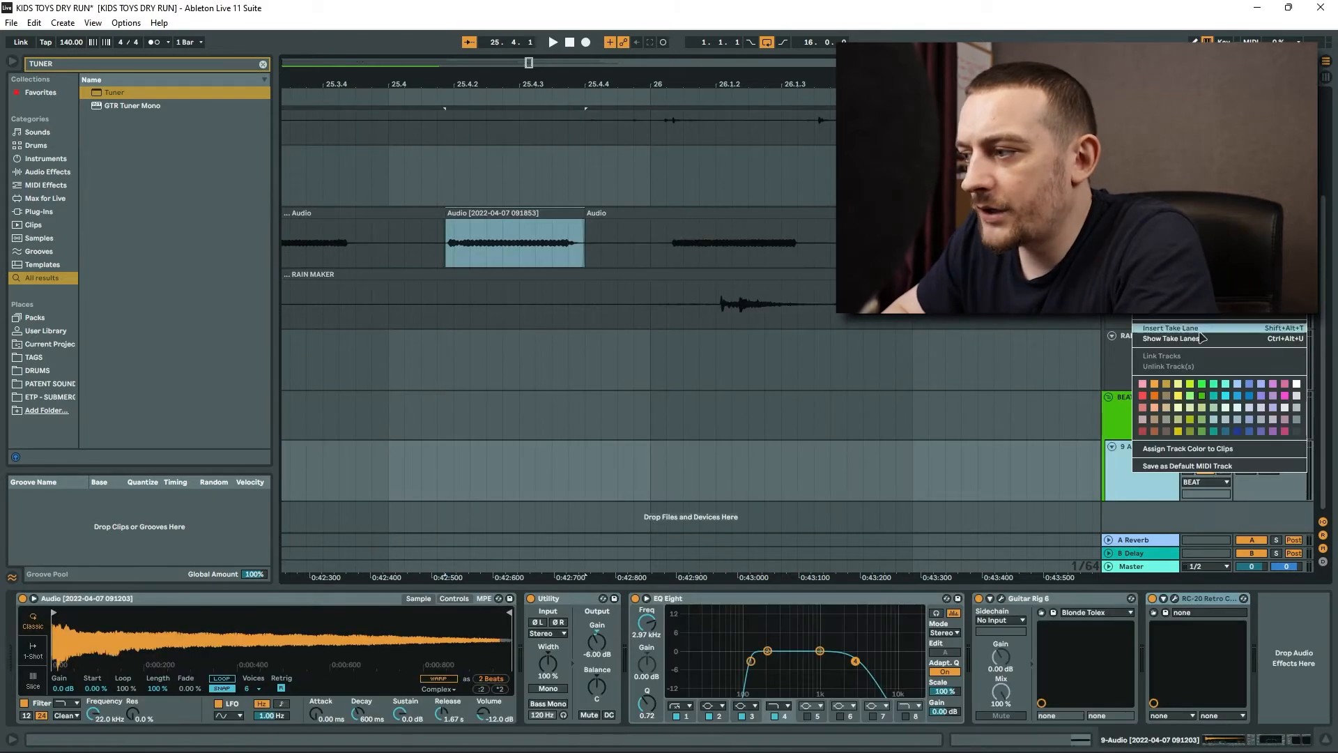
{"action": "left_click", "coordinate": [1193, 260]}
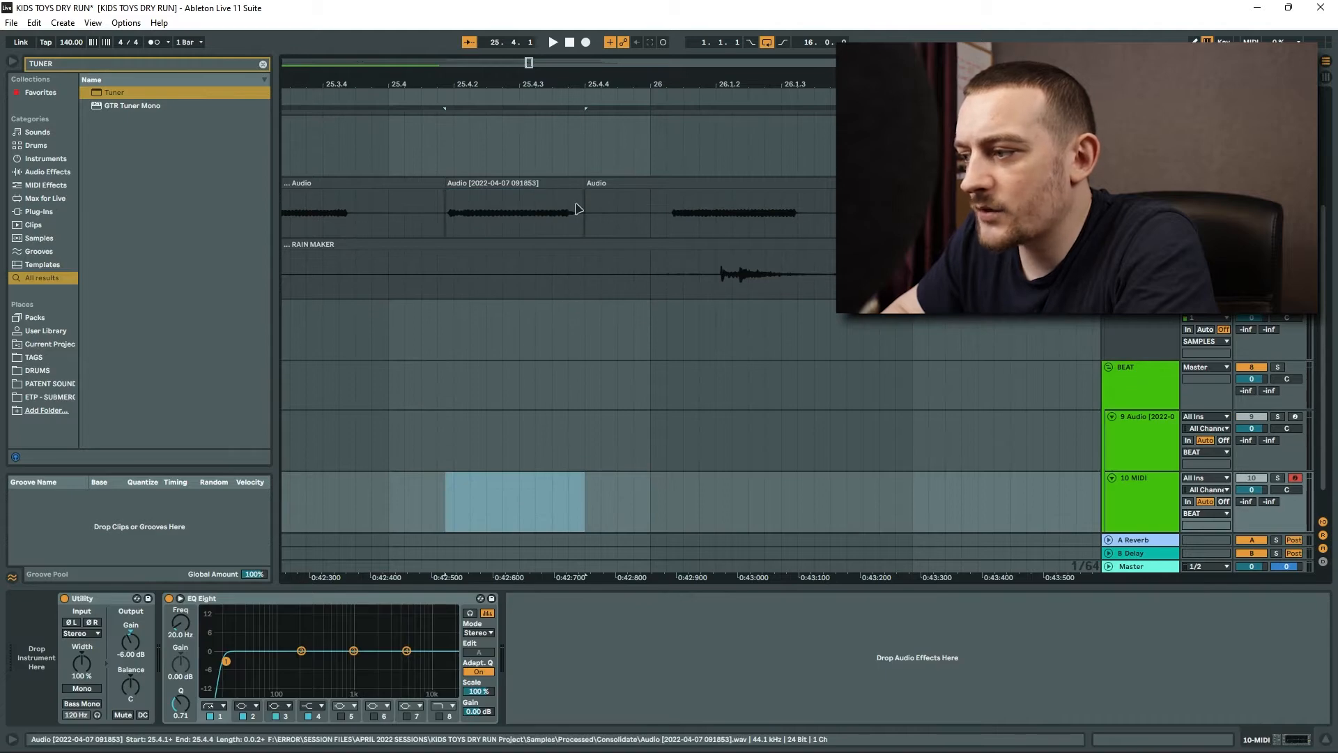
{"action": "left_click", "coordinate": [532, 184]}
{"action": "left_click_drag", "start_coordinate": [532, 185], "coordinate": [645, 694]}
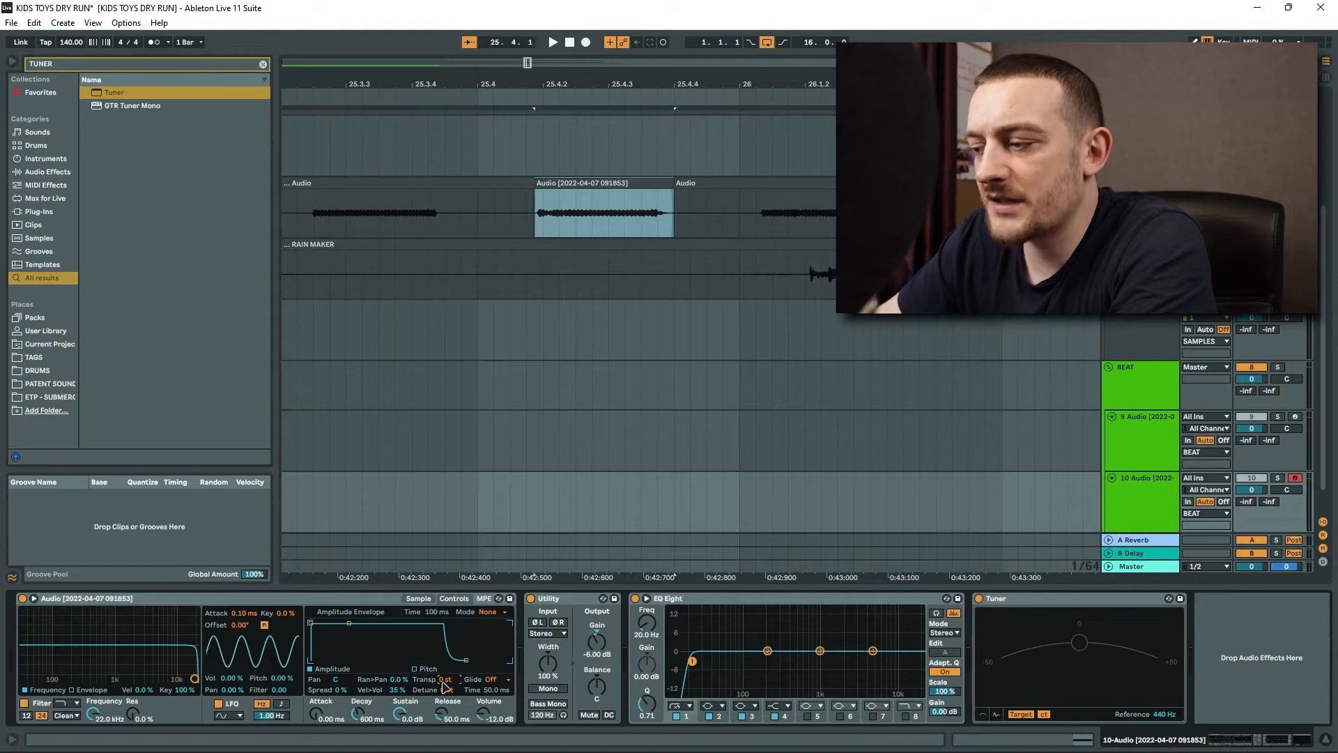
{"action": "key", "text": "space"}
{"action": "left_click_drag", "start_coordinate": [444, 686], "coordinate": [451, 687]}
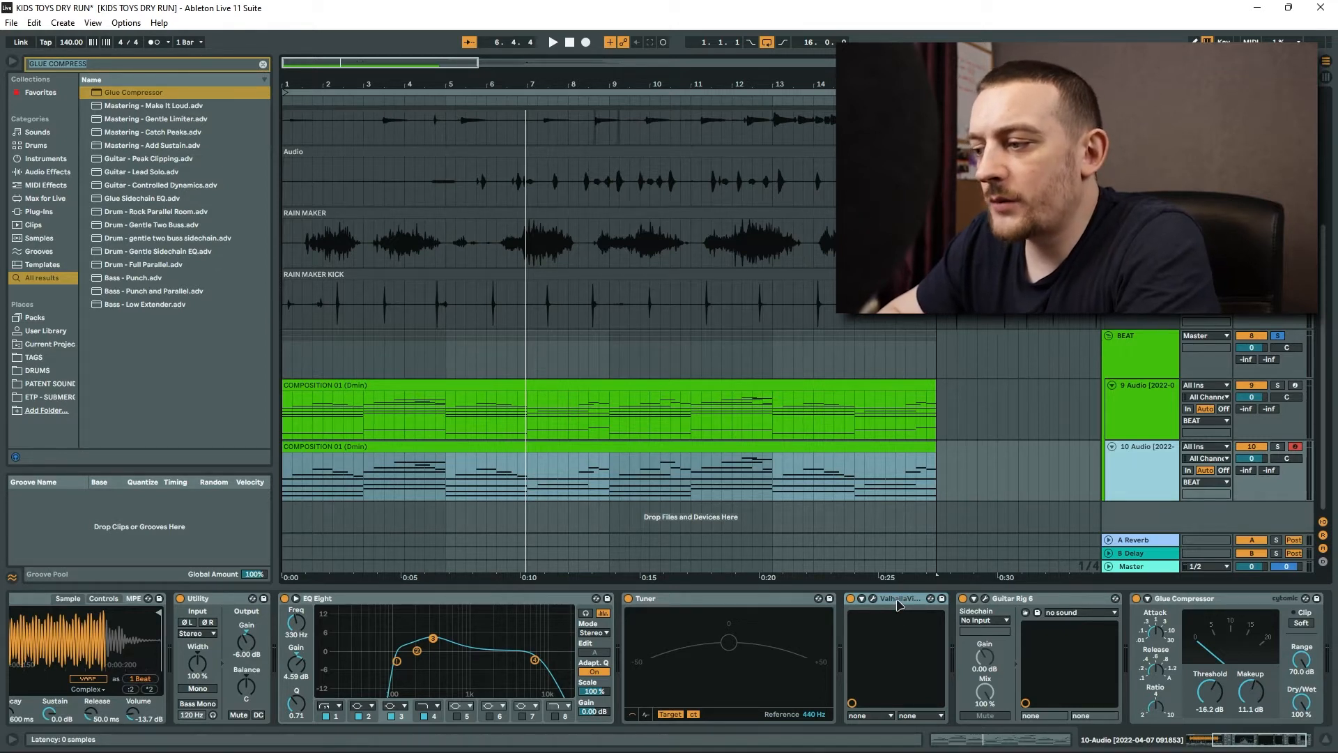
Add soothe2 after the Glue Compressor on track 10 and audition its presets during playback
{"action": "left_click", "coordinate": [1009, 605]}
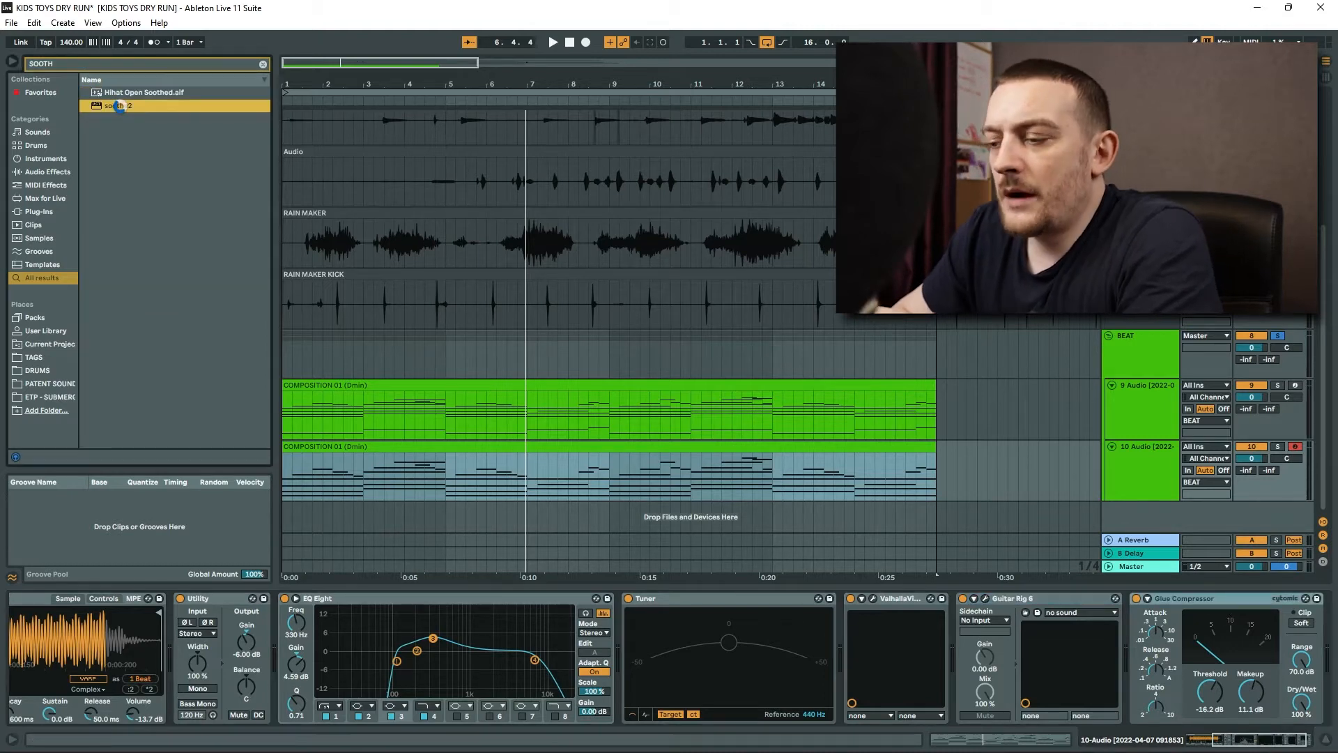
{"action": "double_click", "coordinate": [118, 105]}
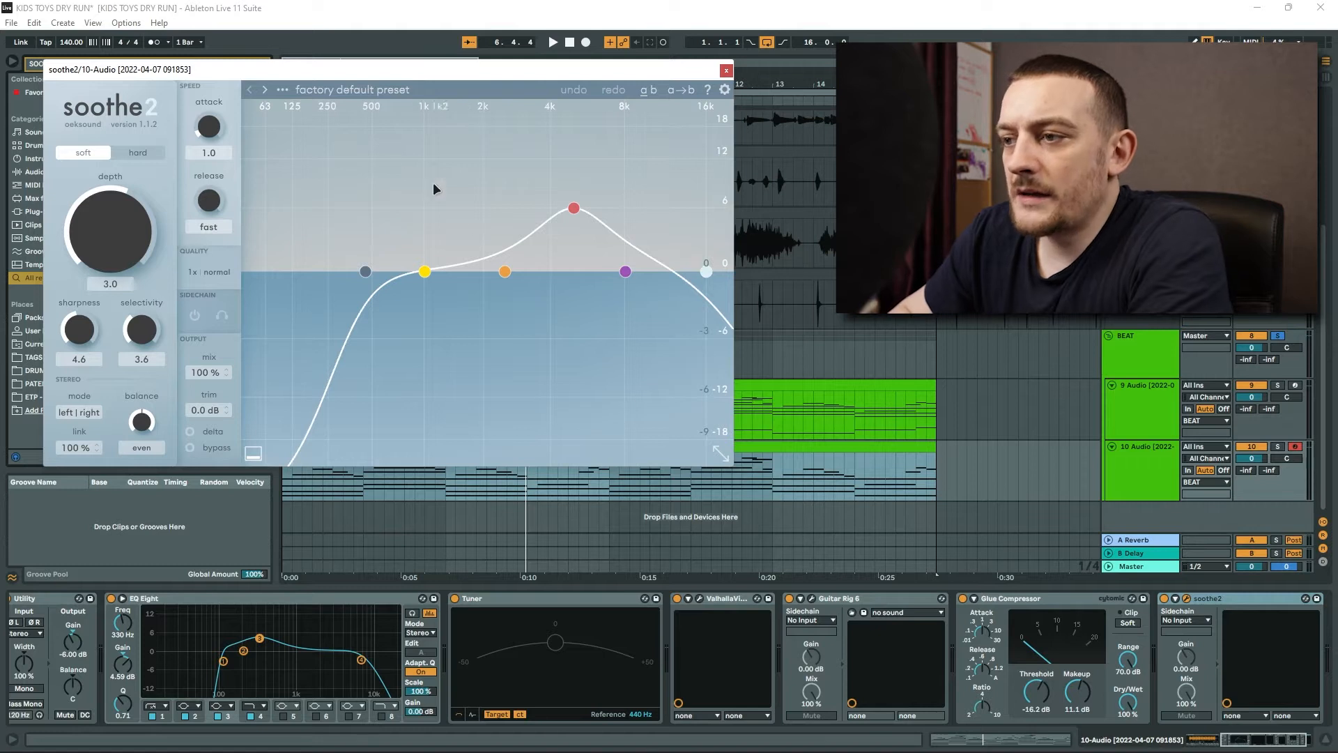
{"action": "key", "text": "space"}
{"action": "left_click", "coordinate": [264, 90]}
{"action": "left_click", "coordinate": [265, 90]}
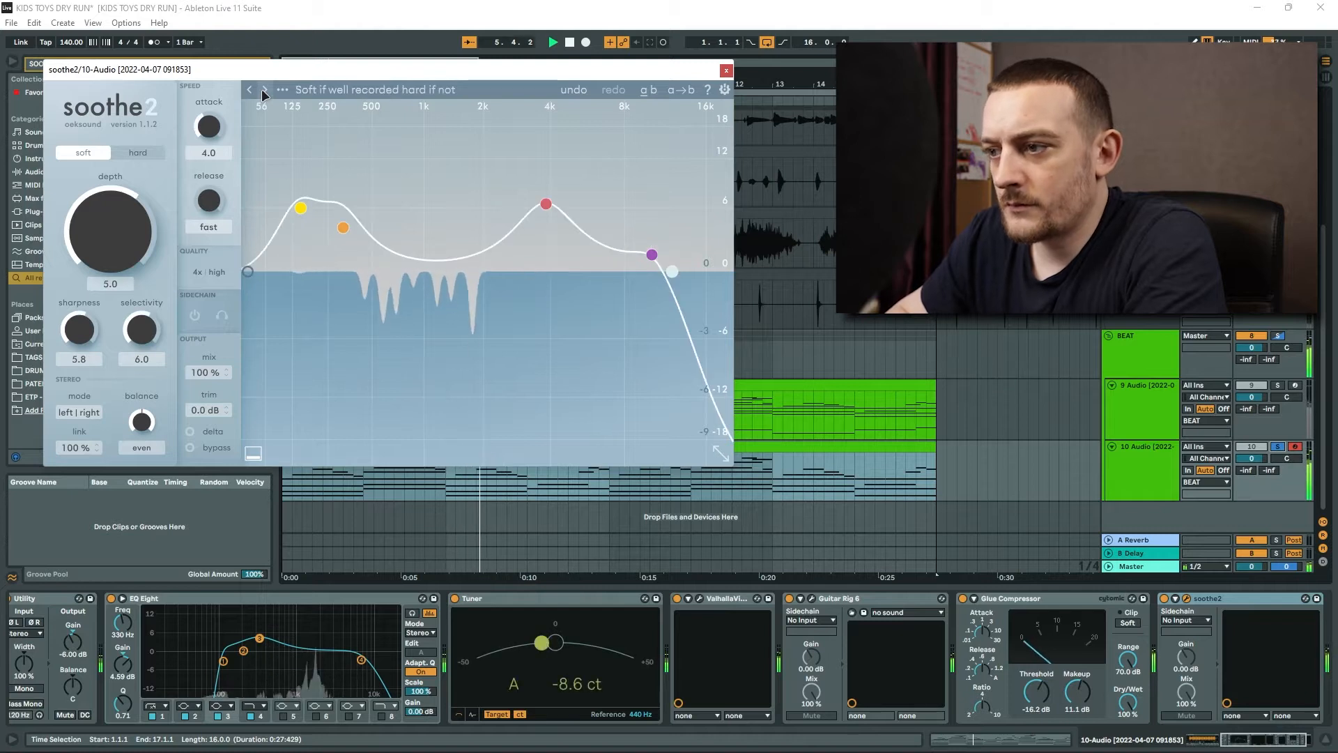
{"action": "left_click", "coordinate": [249, 90]}
{"action": "left_click", "coordinate": [249, 89]}
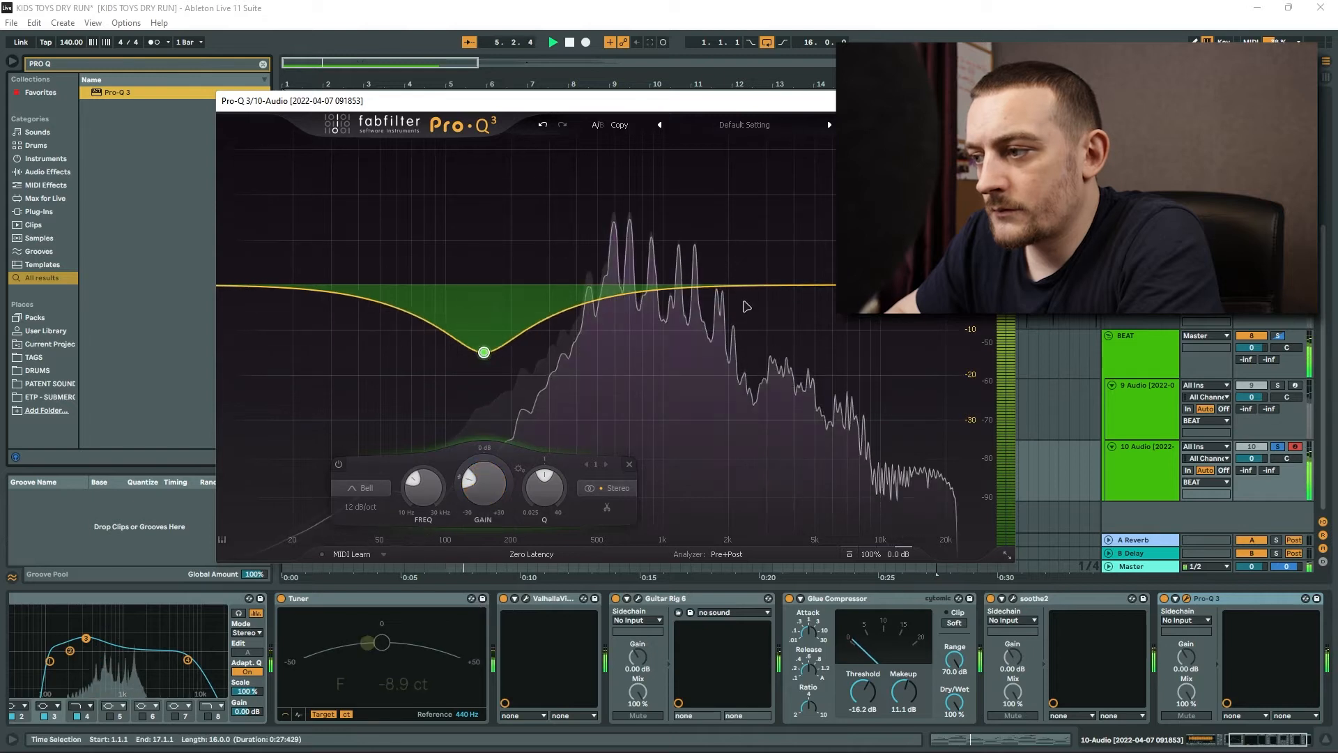
Add a second bell band in Pro-Q 3 that deeply cuts the high frequencies of the track 10 instrument
{"action": "mouse_move", "coordinate": [749, 296]}
{"action": "left_mouse_down"}
{"action": "mouse_move", "coordinate": [827, 158]}
{"action": "mouse_move", "coordinate": [806, 157]}
{"action": "mouse_move", "coordinate": [895, 157]}
{"action": "left_mouse_up"}
{"action": "left_click_drag", "start_coordinate": [826, 492], "coordinate": [824, 527]}
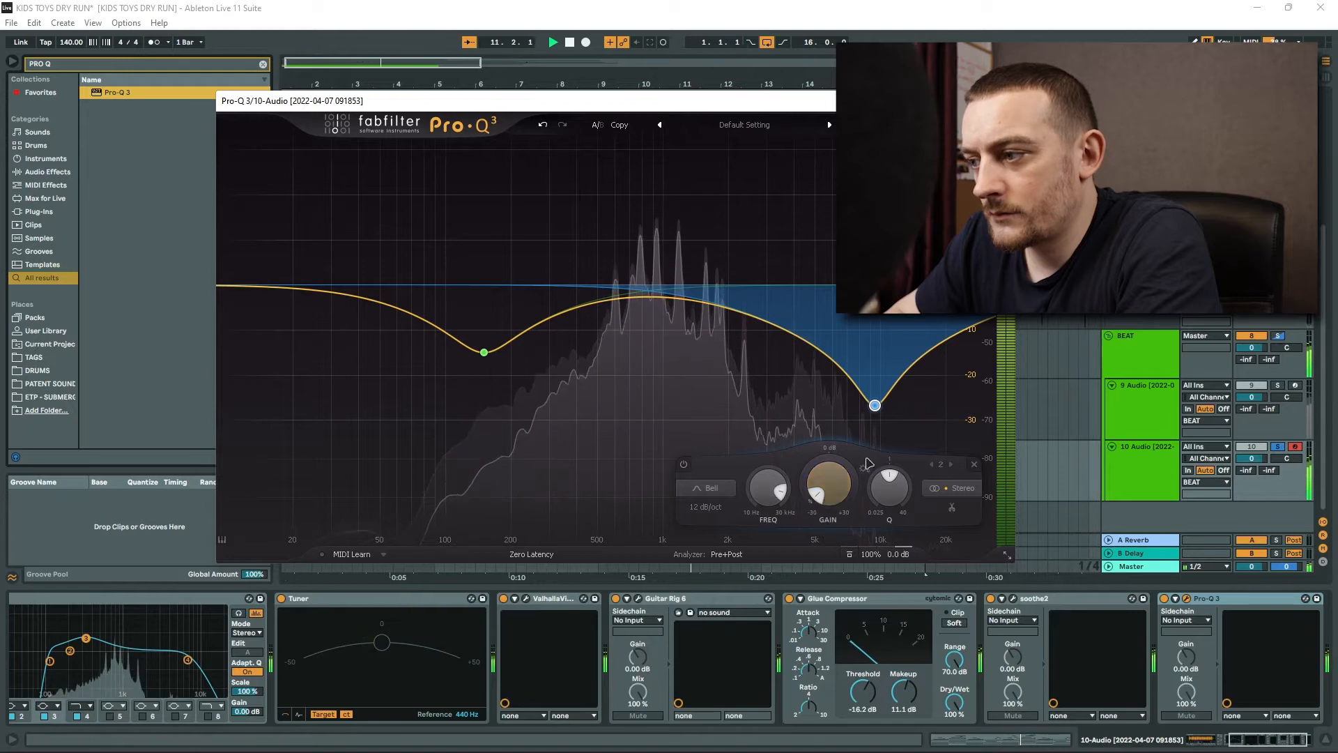
{"action": "left_click", "coordinate": [1134, 415]}
{"action": "key", "text": "space"}
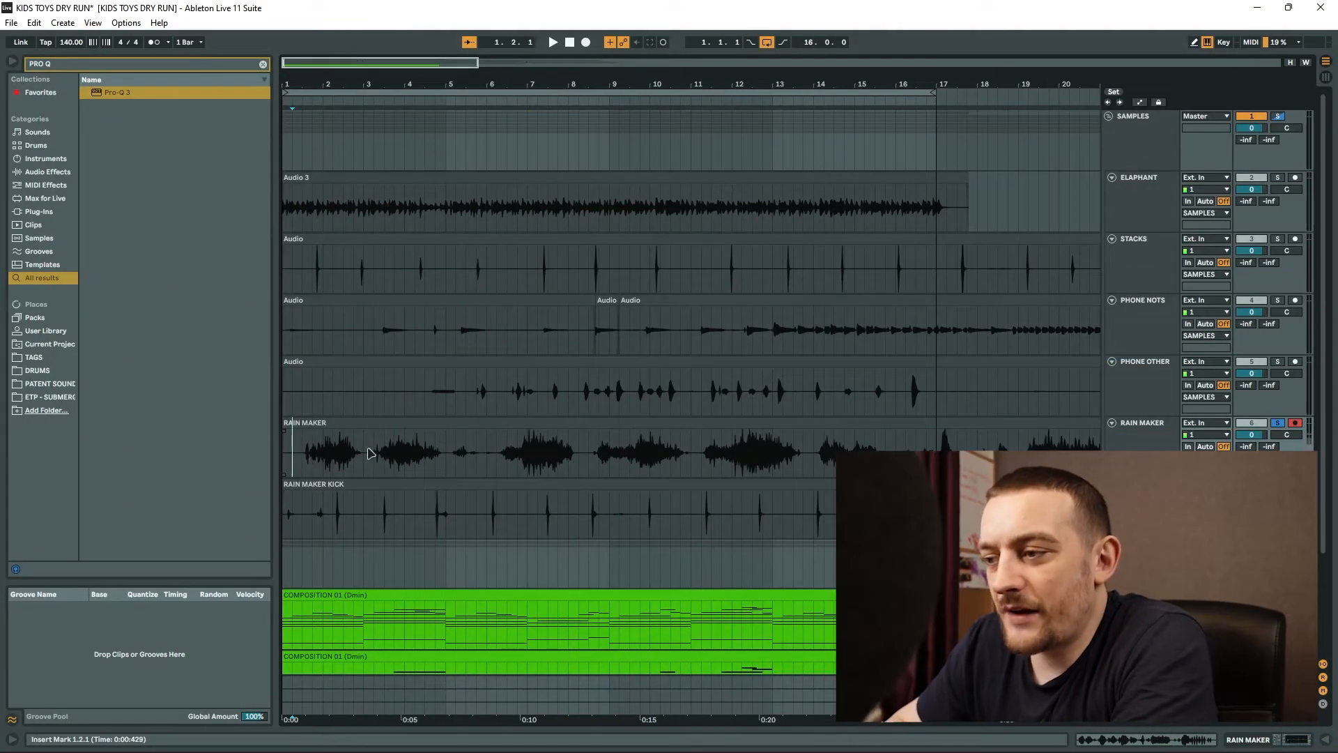
Isolate a short hit just before bar 2 in the RAIN MAKER clip by splitting the clip around it
{"action": "left_click", "coordinate": [285, 458]}
{"action": "scroll", "coordinate": [301, 453], "scroll_direction": "up", "scroll_amount": 10}
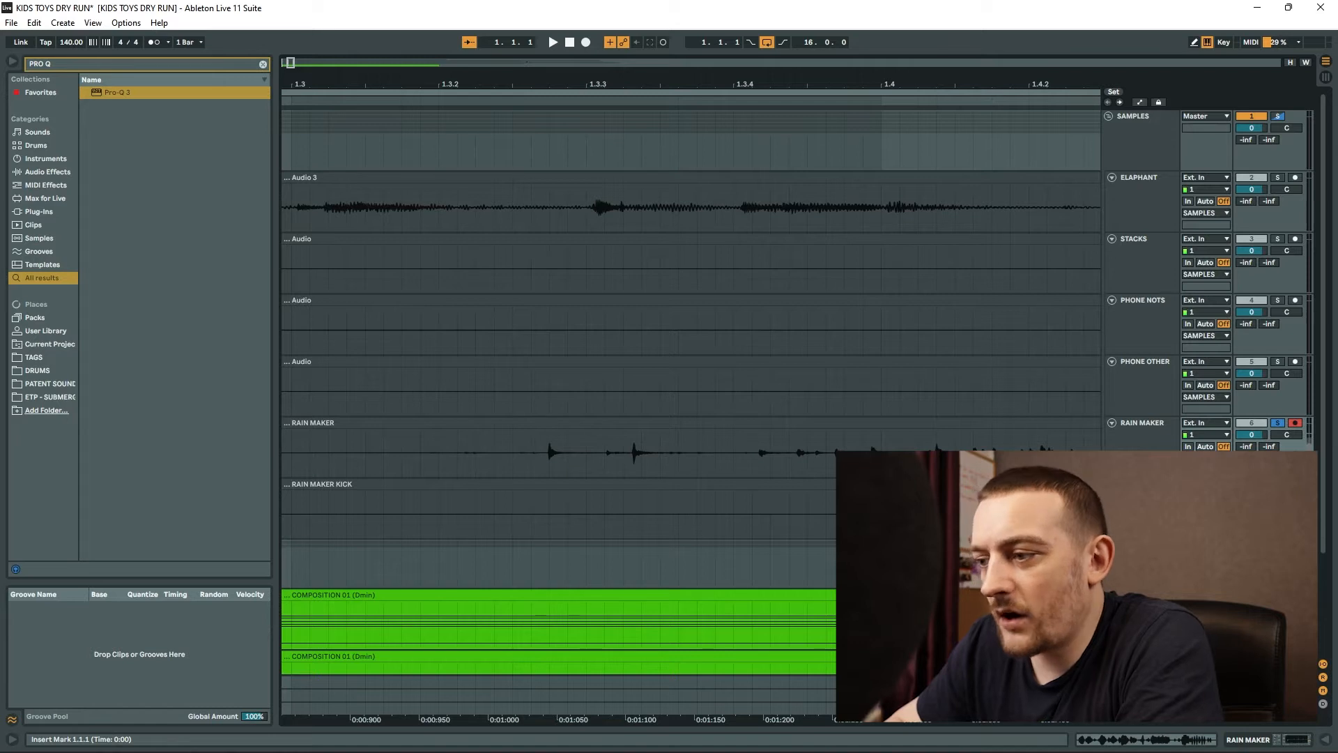
{"action": "left_click", "coordinate": [412, 469]}
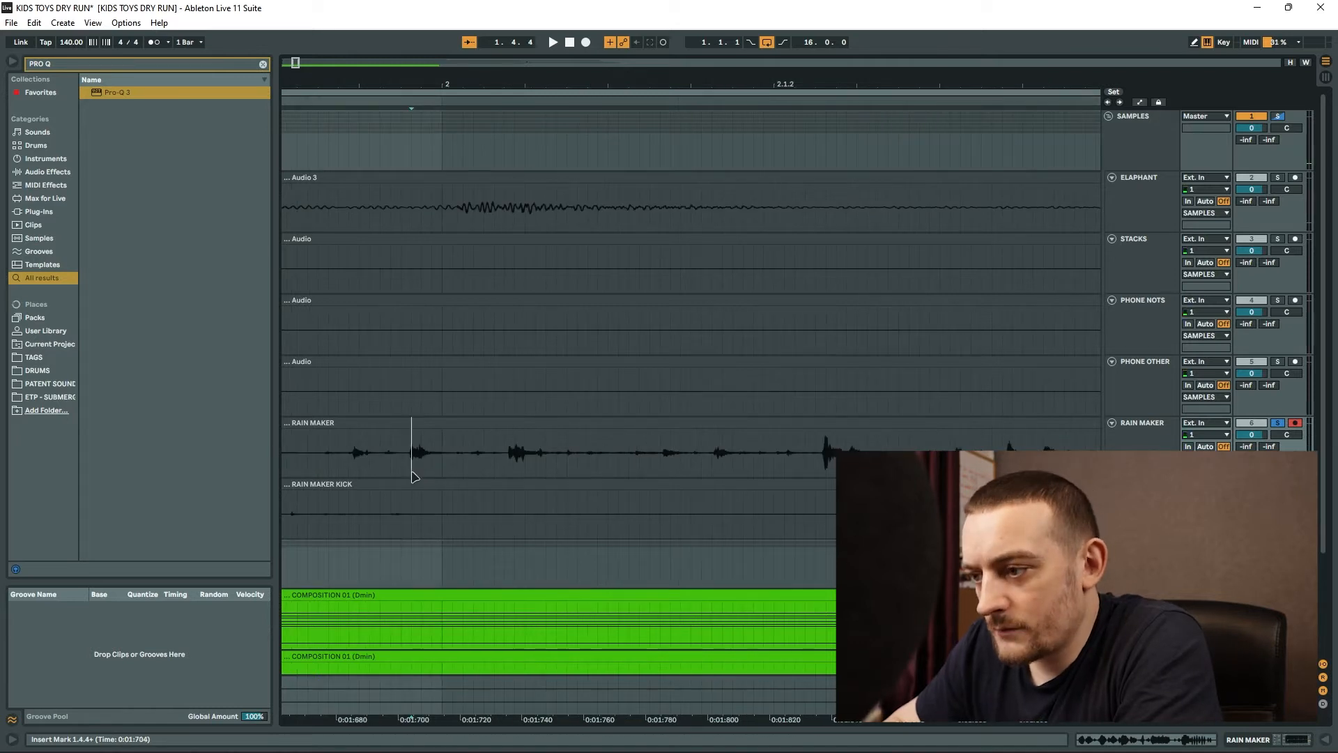
{"action": "key", "text": "space"}
{"action": "key", "text": "space"}
{"action": "left_click", "coordinate": [358, 466]}
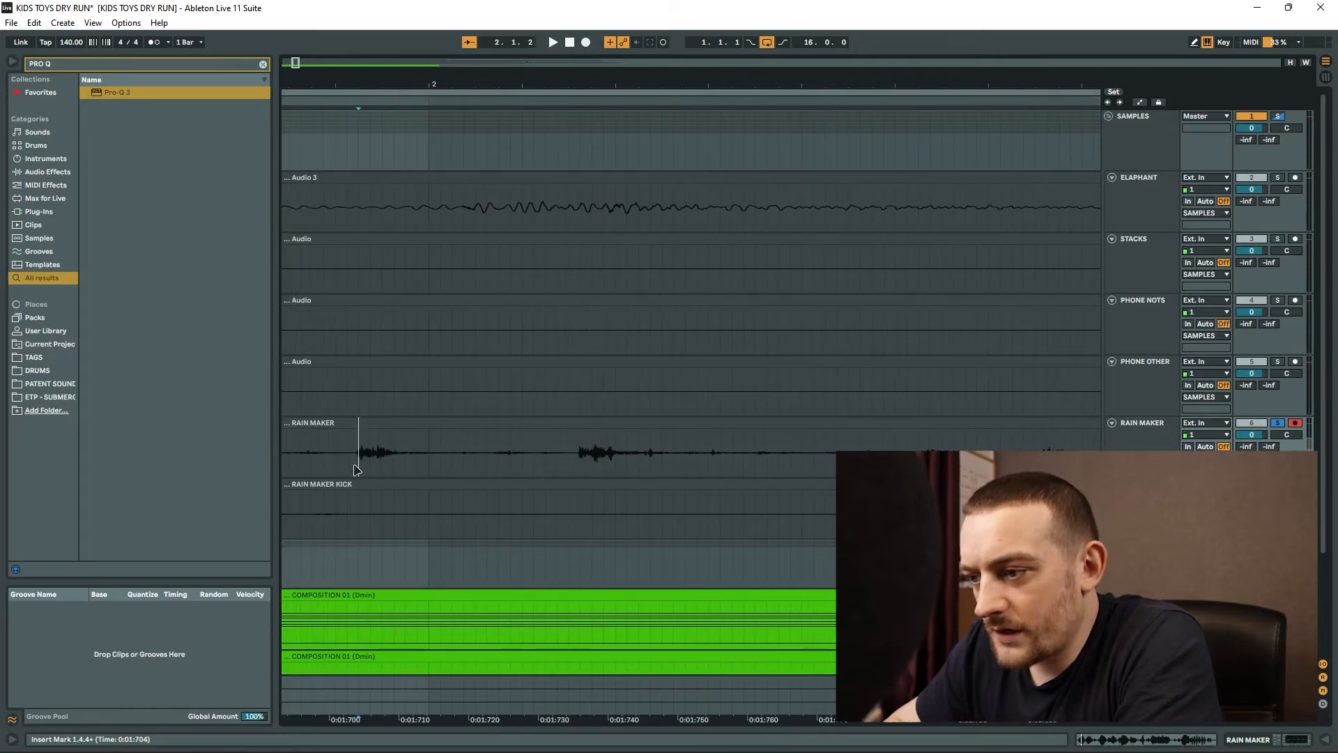
{"action": "key", "text": "ctrl+e"}
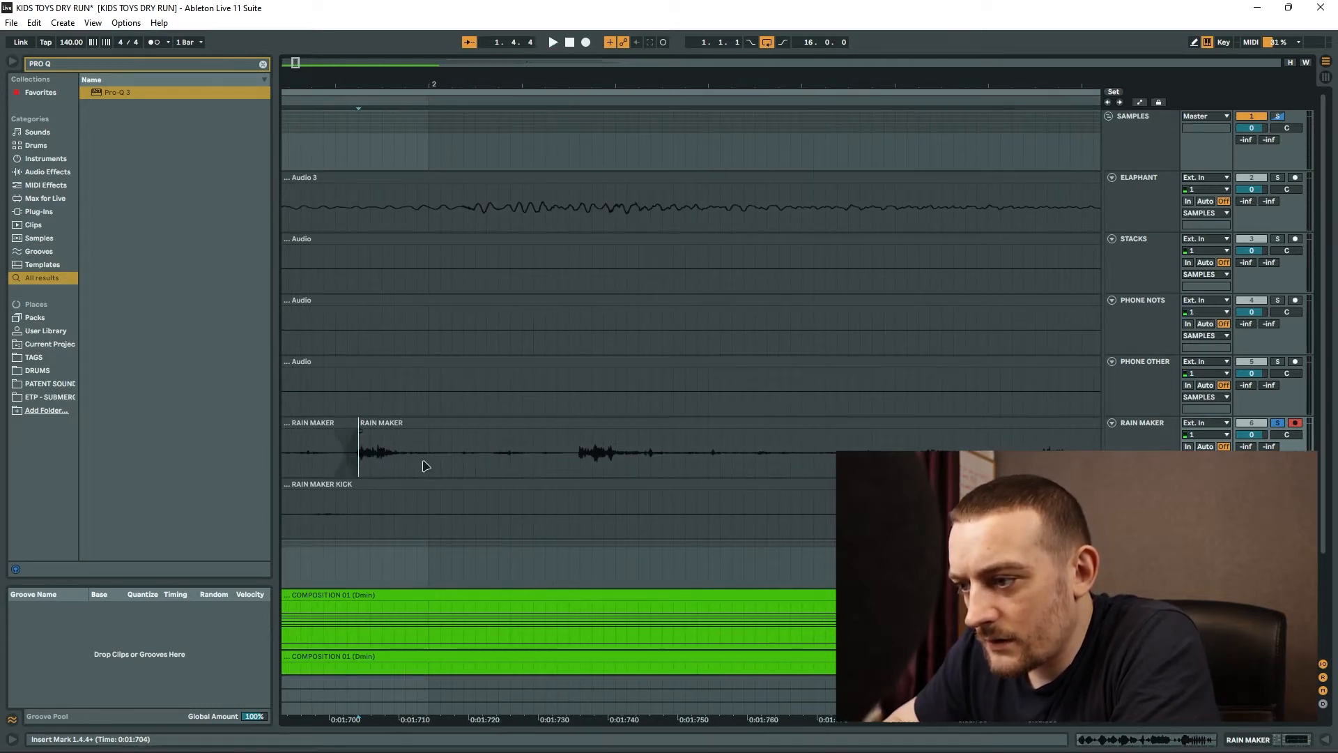
{"action": "left_click", "coordinate": [382, 446]}
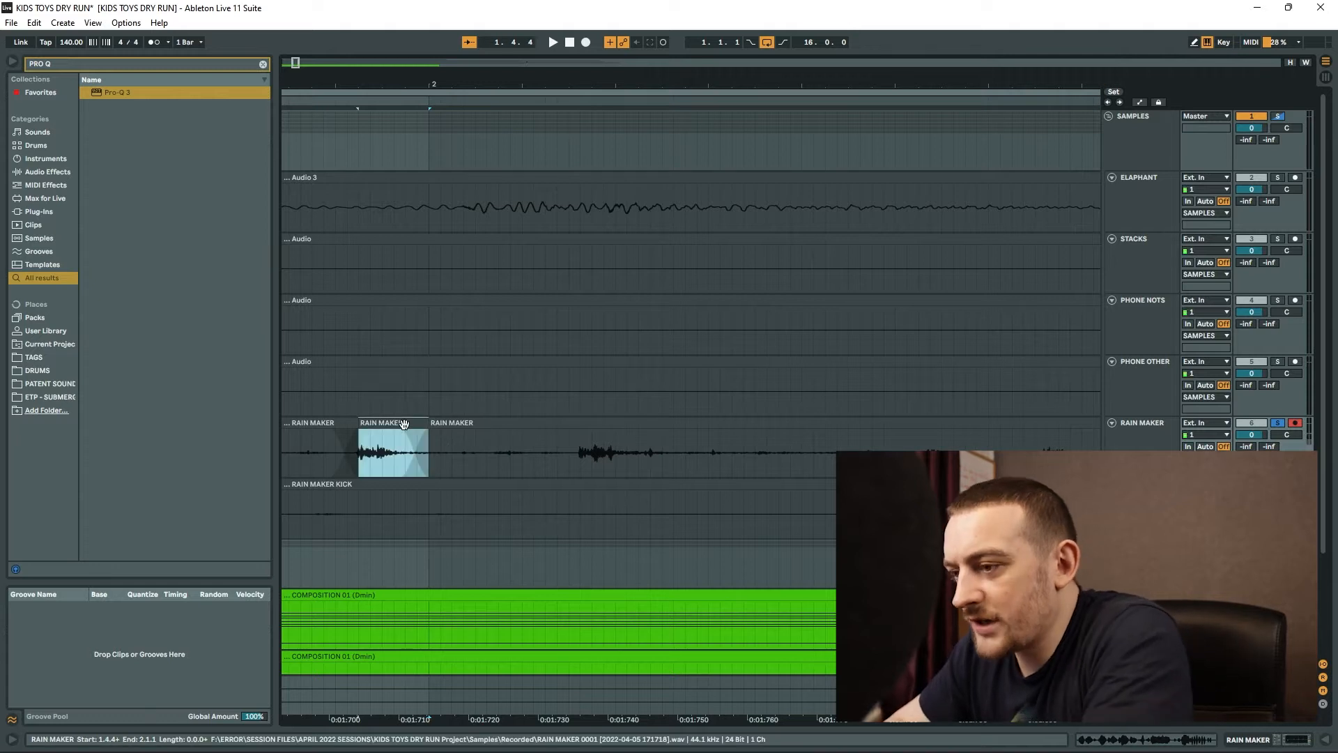
Consolidate the isolated RAIN MAKER hit and load it as a sampler instrument on a new MIDI track
{"action": "scroll", "coordinate": [804, 537], "scroll_direction": "down", "scroll_amount": 3}
{"action": "left_click", "coordinate": [804, 608]}
{"action": "key", "text": "ctrl+shift+t"}
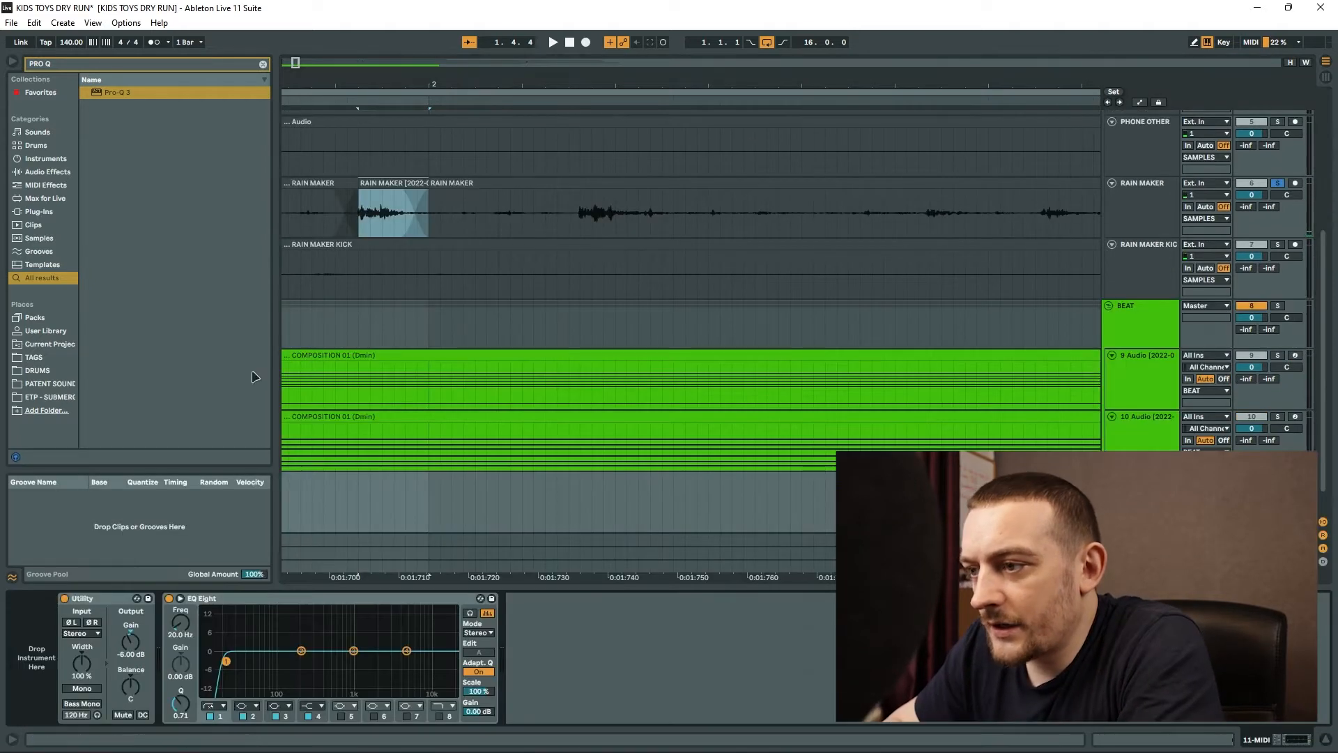
Raise the RAIN MAKER sampler's EQ Eight low cut and boost band 4 by 10.0 dB at 5.50 kHz
{"action": "left_click", "coordinate": [662, 647]}
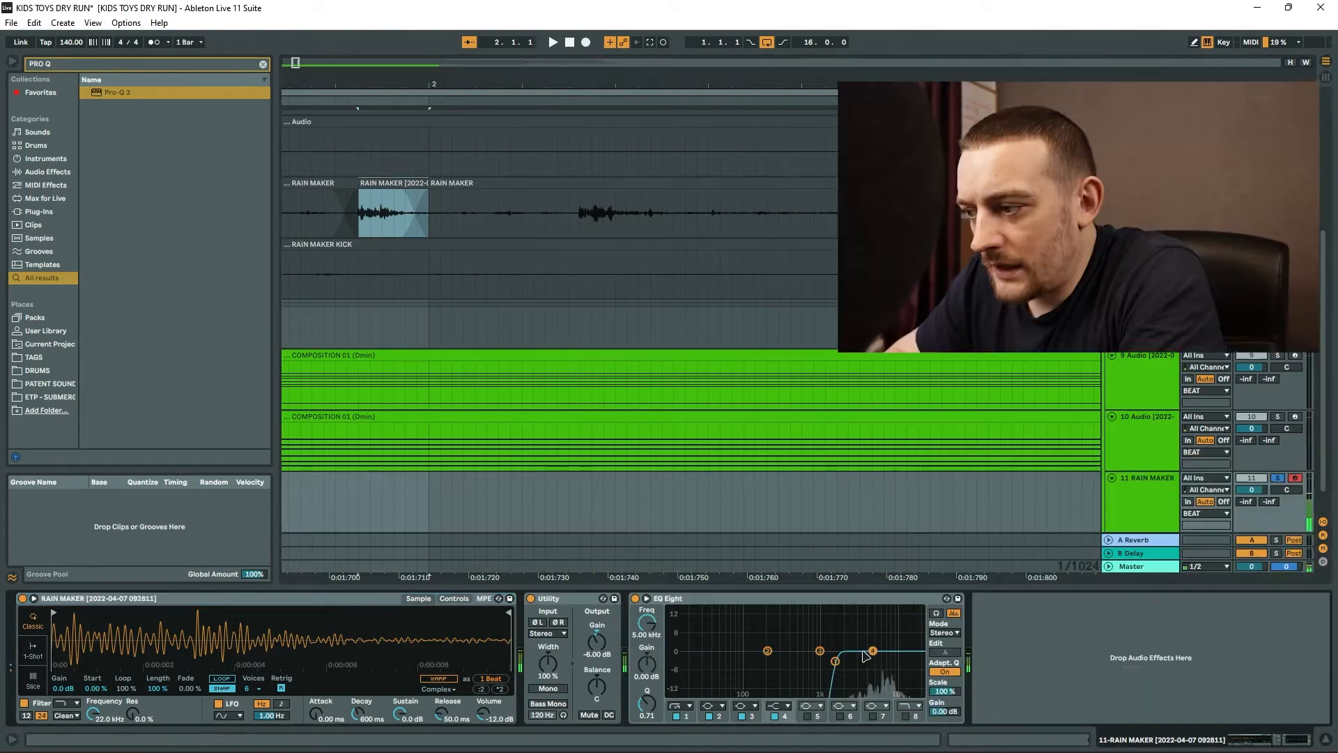
{"action": "left_click", "coordinate": [873, 651]}
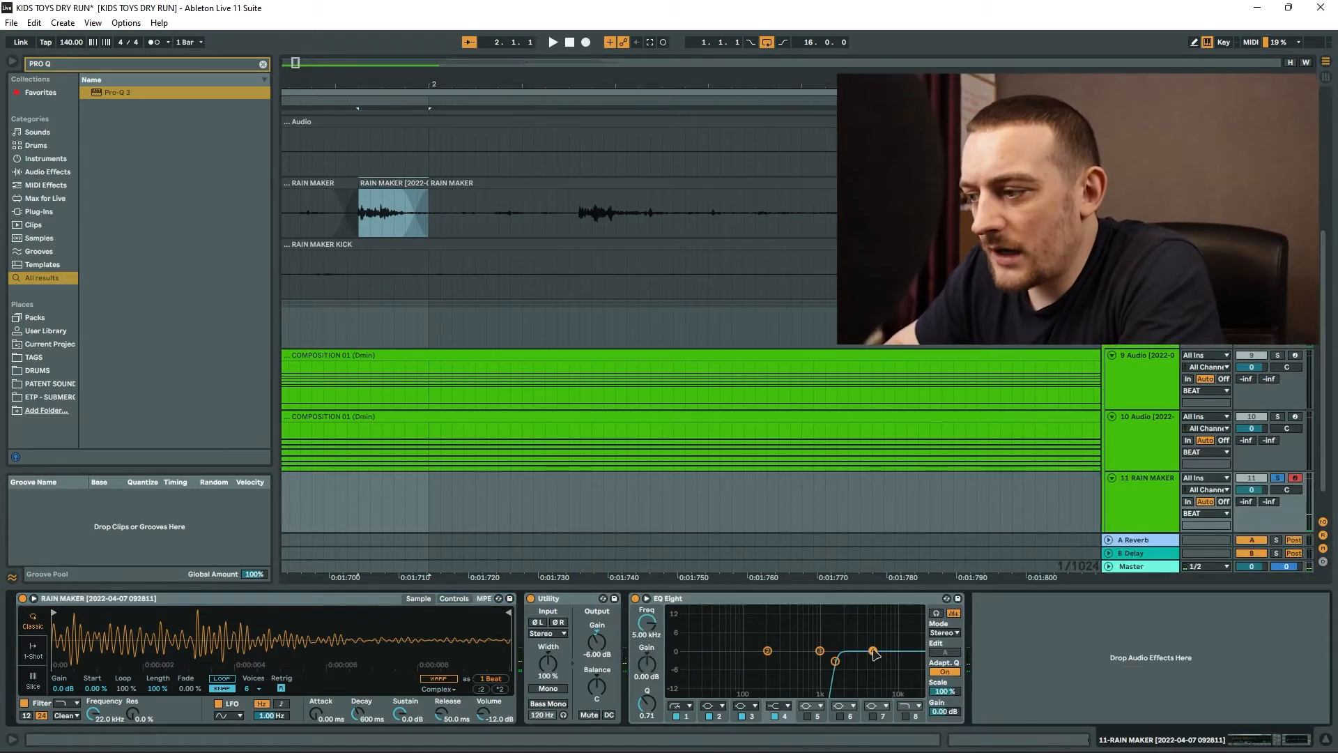
{"action": "left_click_drag", "start_coordinate": [873, 652], "coordinate": [876, 623]}
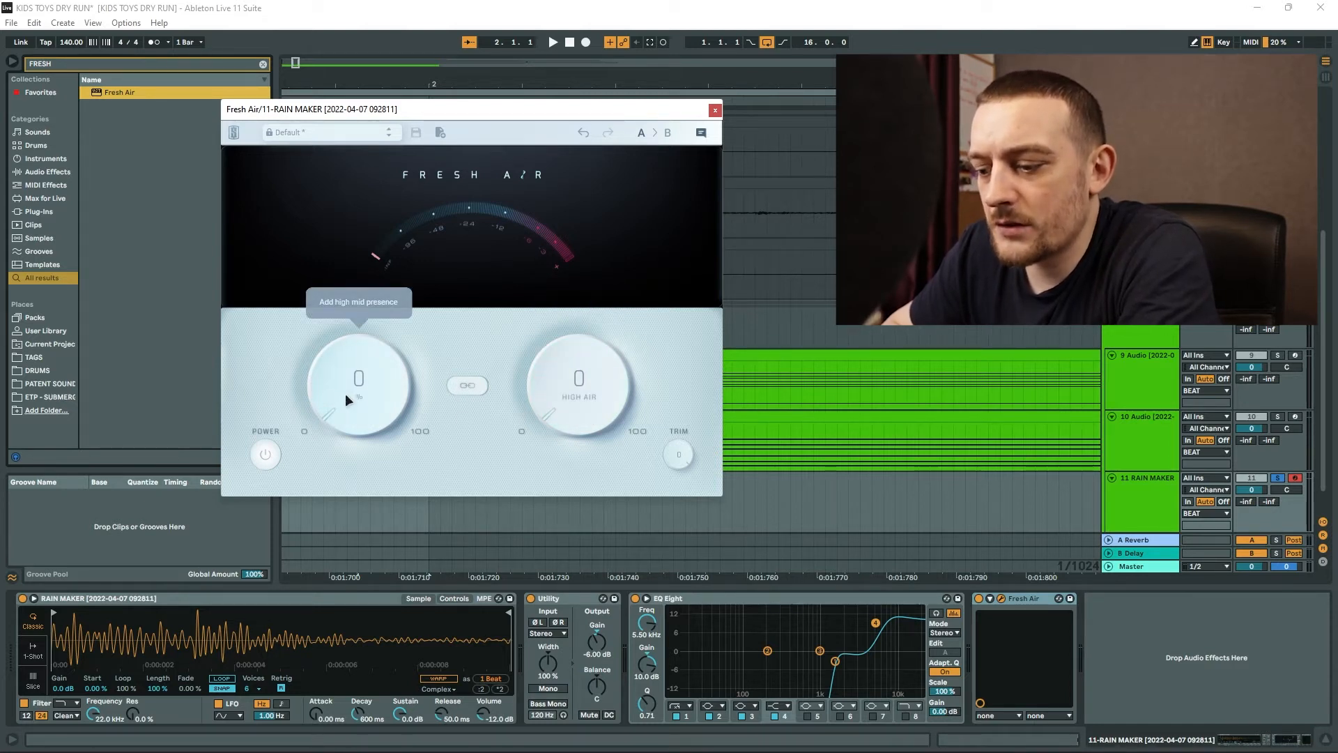
Set Fresh Air to 81 Mid Air, 43 High Air and -6.8 trim, and close its window
{"action": "left_click_drag", "start_coordinate": [563, 407], "coordinate": [562, 323]}
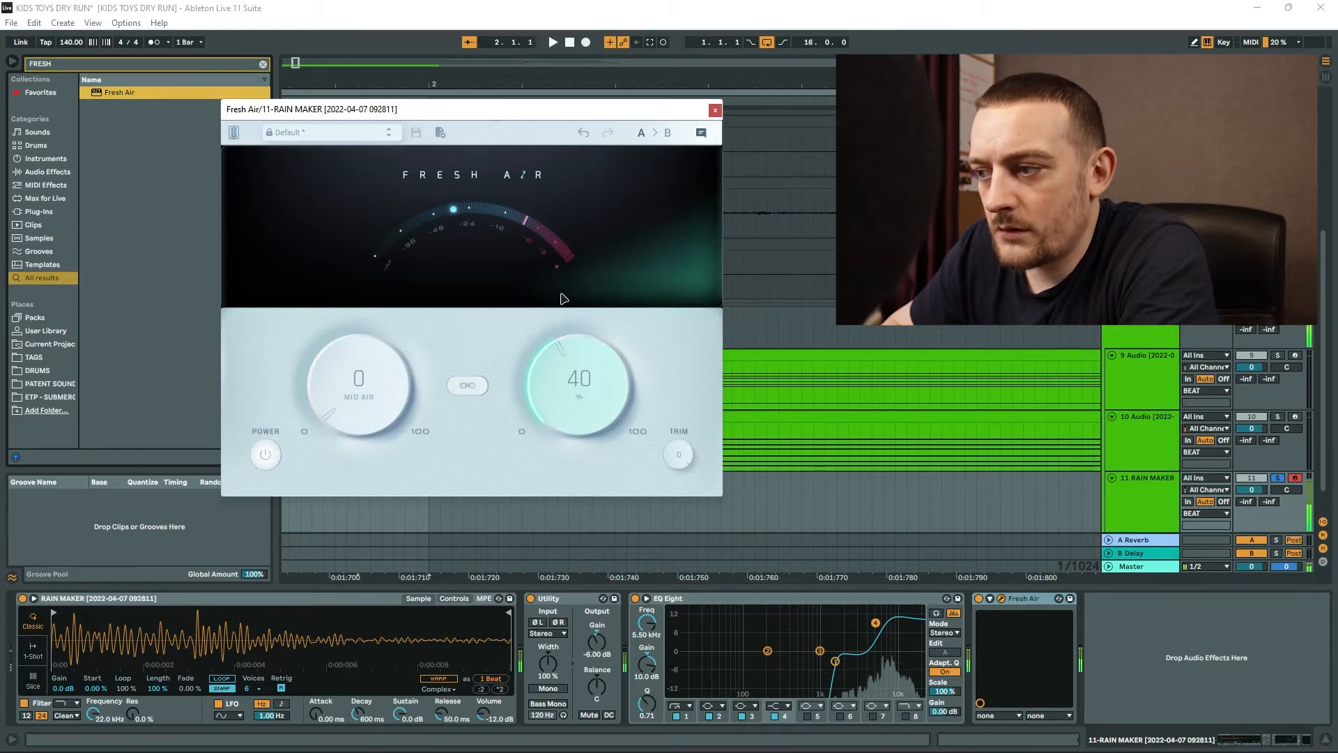
{"action": "left_click_drag", "start_coordinate": [378, 403], "coordinate": [374, 357]}
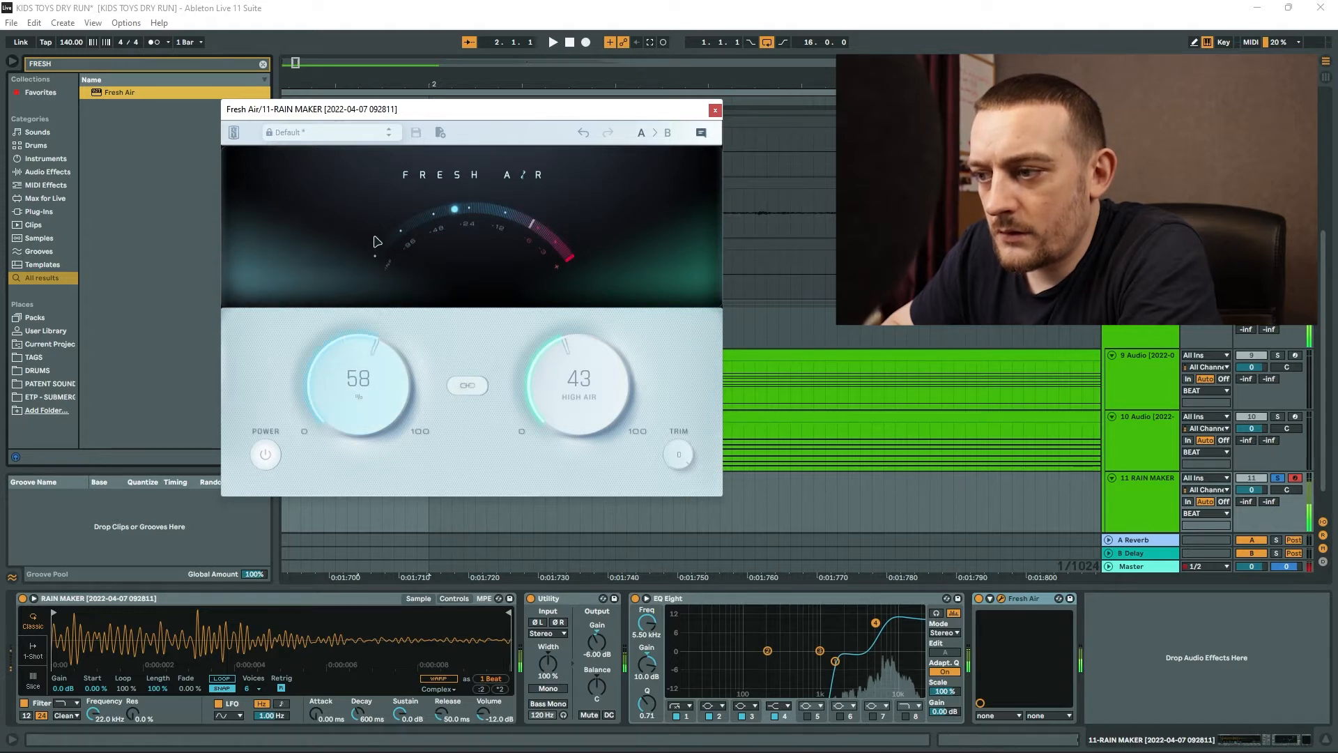
{"action": "left_click_drag", "start_coordinate": [378, 241], "coordinate": [374, 182]}
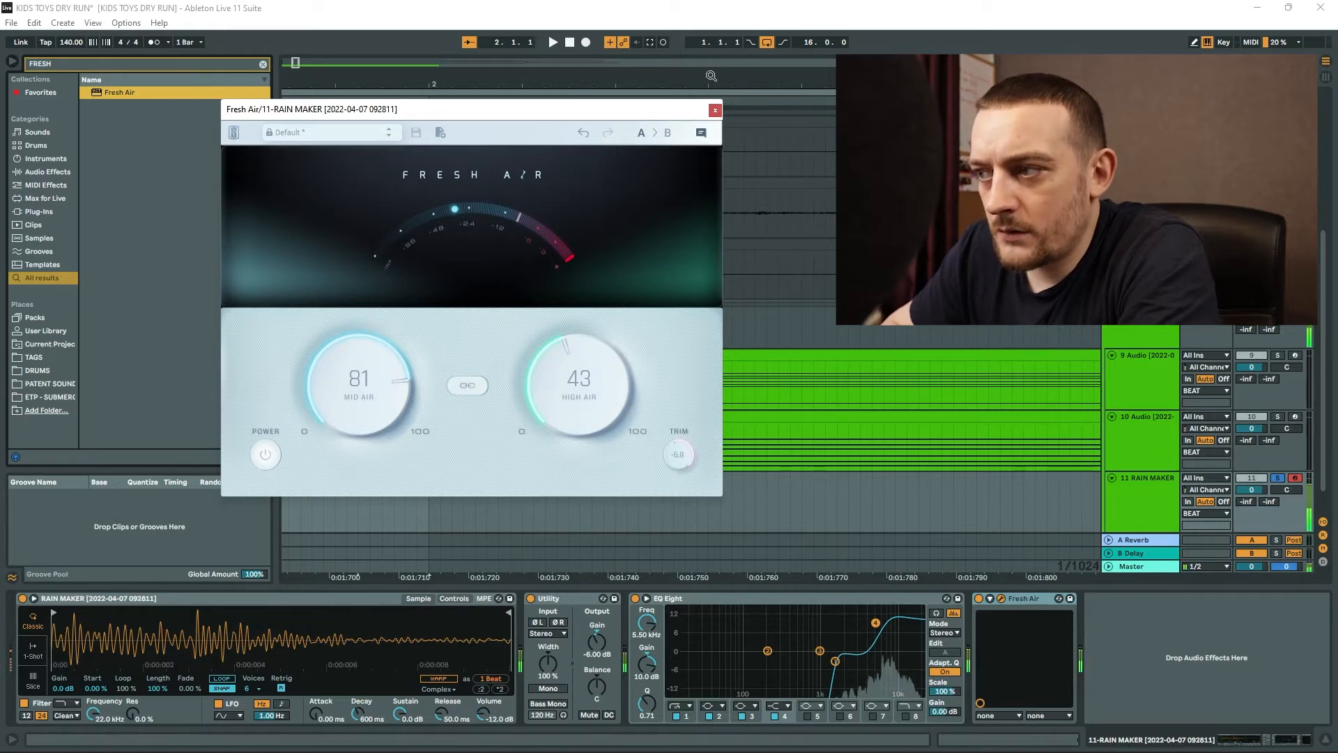
{"action": "left_click", "coordinate": [715, 111]}
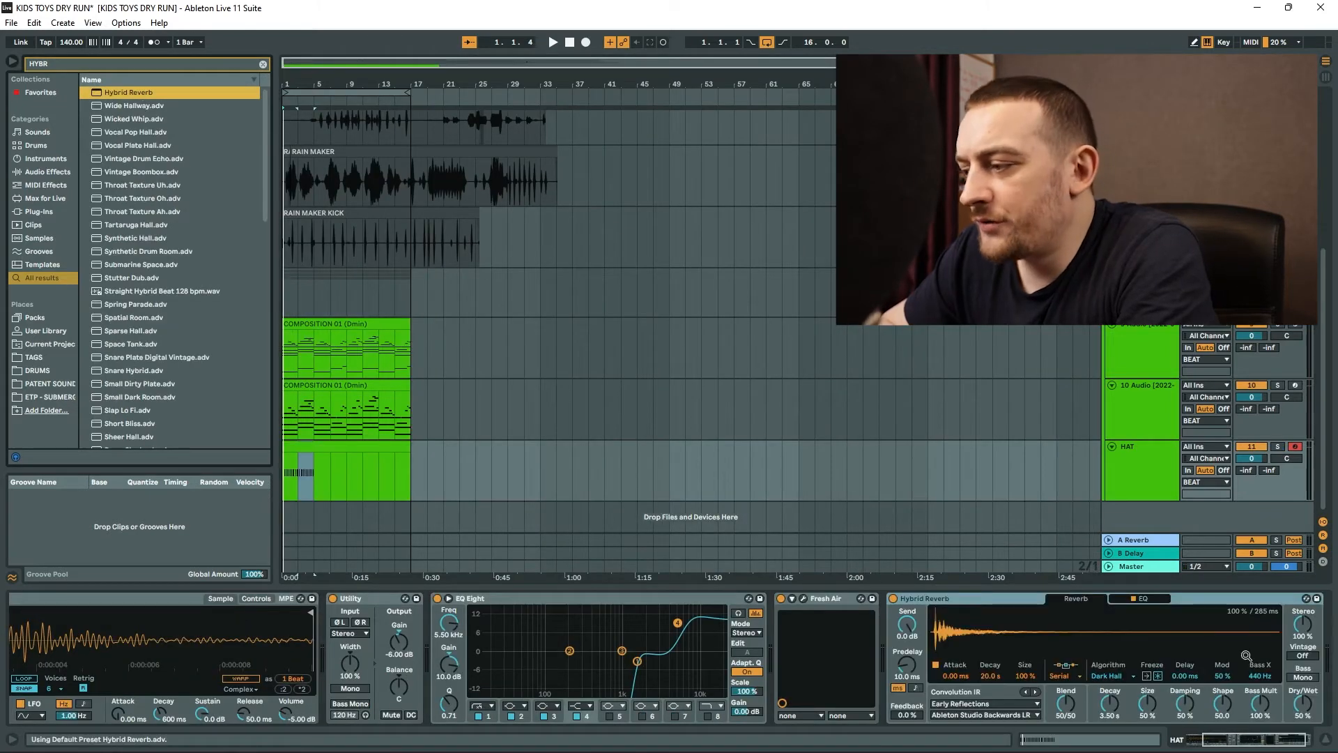
Set Hybrid Reverb's dry/wet to 2.4 % on the HAT track and duplicate the hat pattern clip
{"action": "left_click_drag", "start_coordinate": [1309, 710], "coordinate": [1309, 721]}
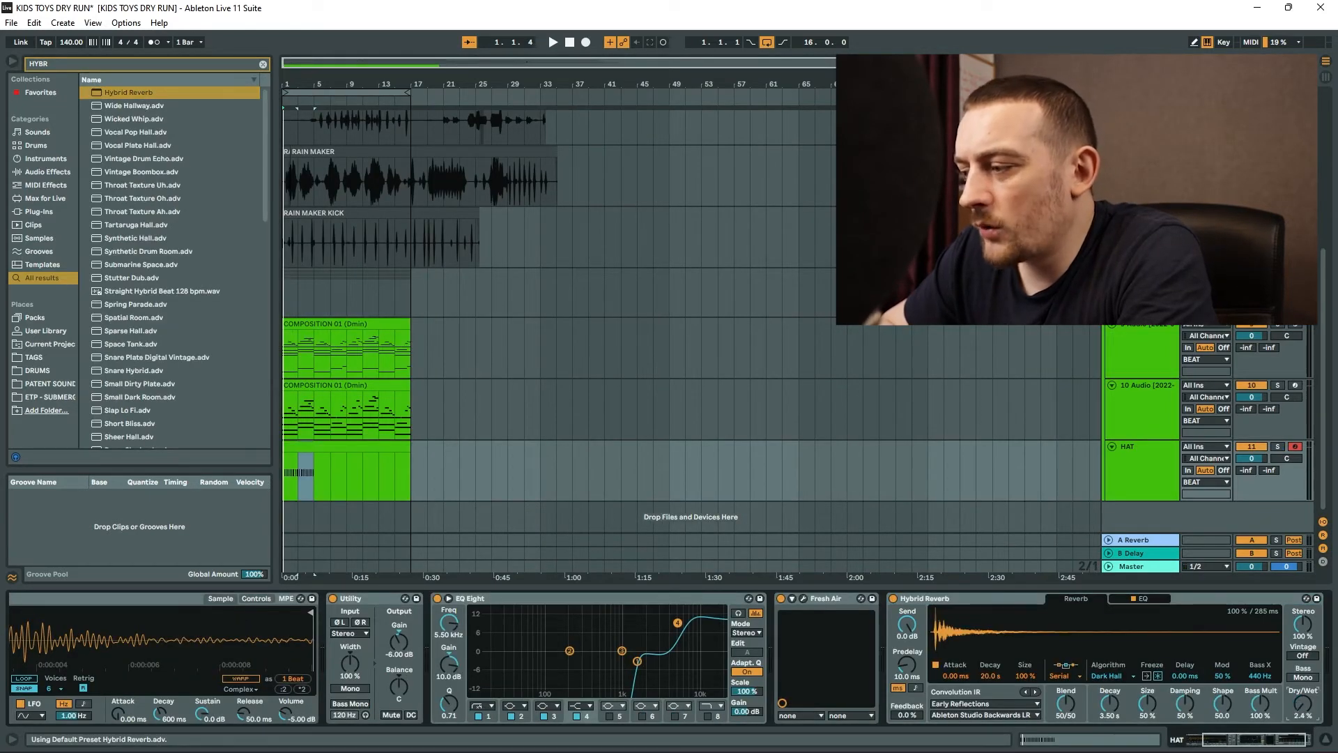
{"action": "key", "text": "space"}
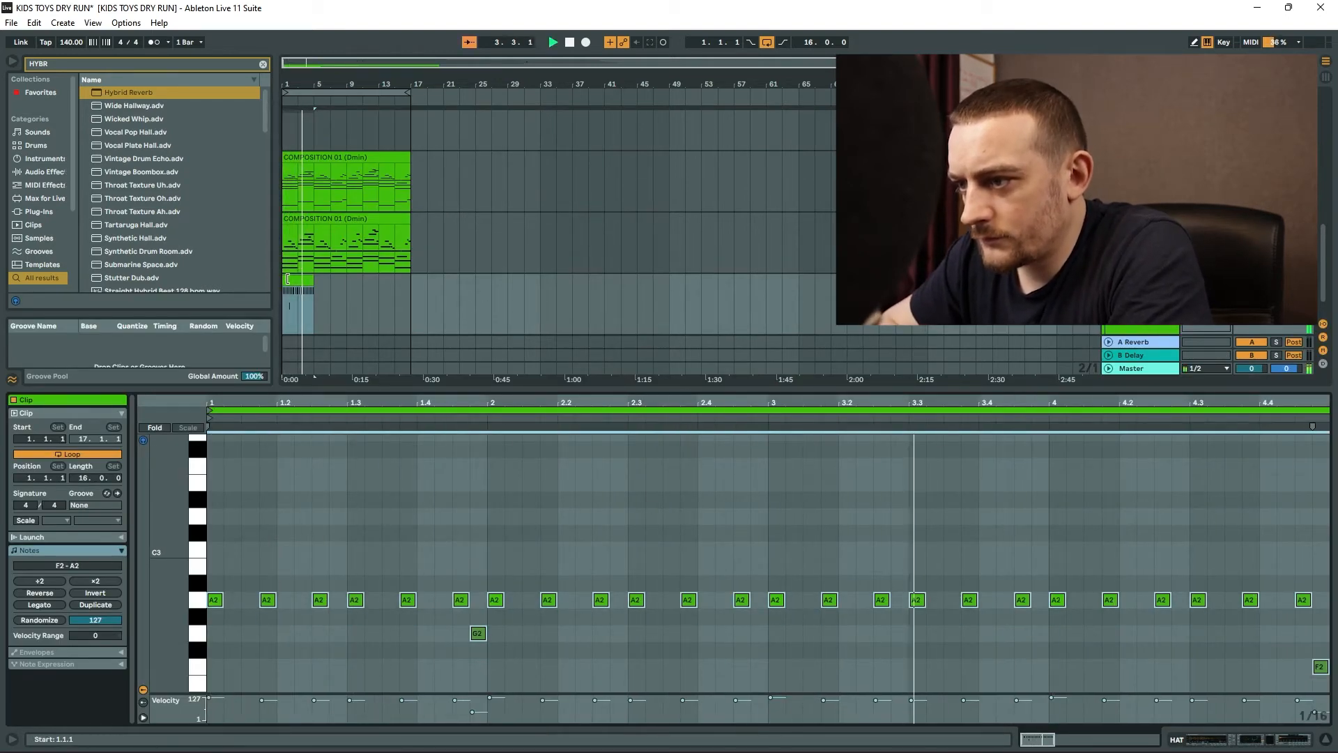
{"action": "key", "text": "ctrl+d"}
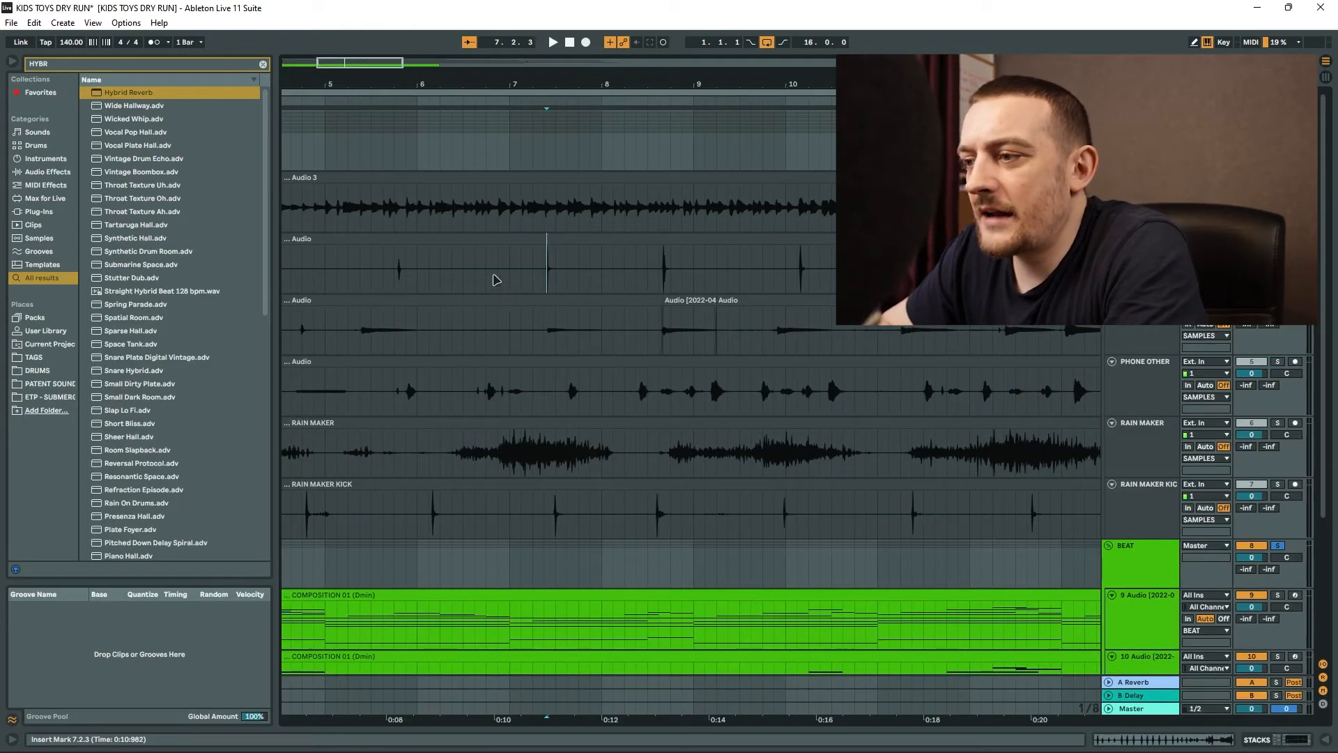
Load the consolidated STACKS hit at bar 12 into the Instrument Rack on track 12 as a sampler chain
{"action": "left_click", "coordinate": [547, 287]}
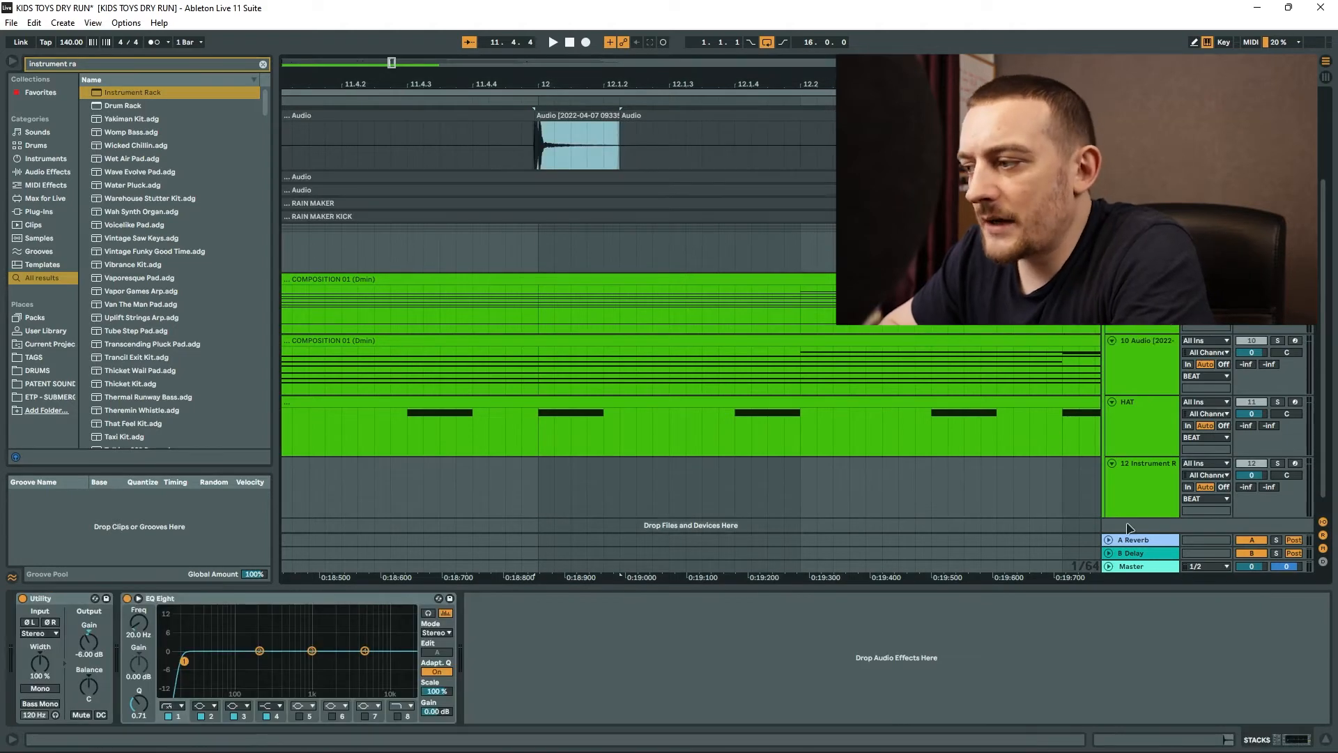
{"action": "left_click", "coordinate": [1123, 485]}
{"action": "left_click_drag", "start_coordinate": [583, 116], "coordinate": [110, 661]}
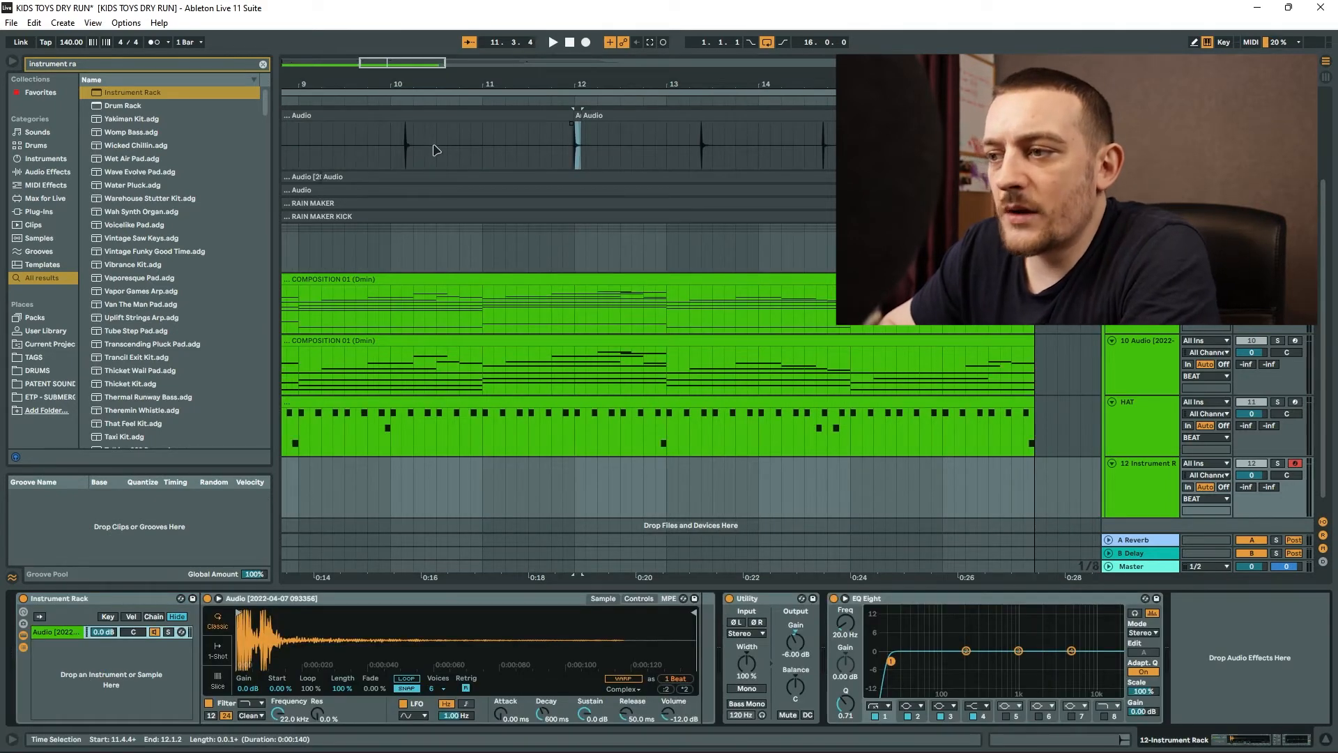
Audition the STACKS hits around bars 16 and 17, and add the consolidated hit at 17.3.3 to the Instrument Rack as a second chain
{"action": "left_click", "coordinate": [818, 146]}
{"action": "key", "text": "space"}
{"action": "key", "text": "space"}
{"action": "left_click", "coordinate": [793, 149]}
{"action": "key", "text": "space"}
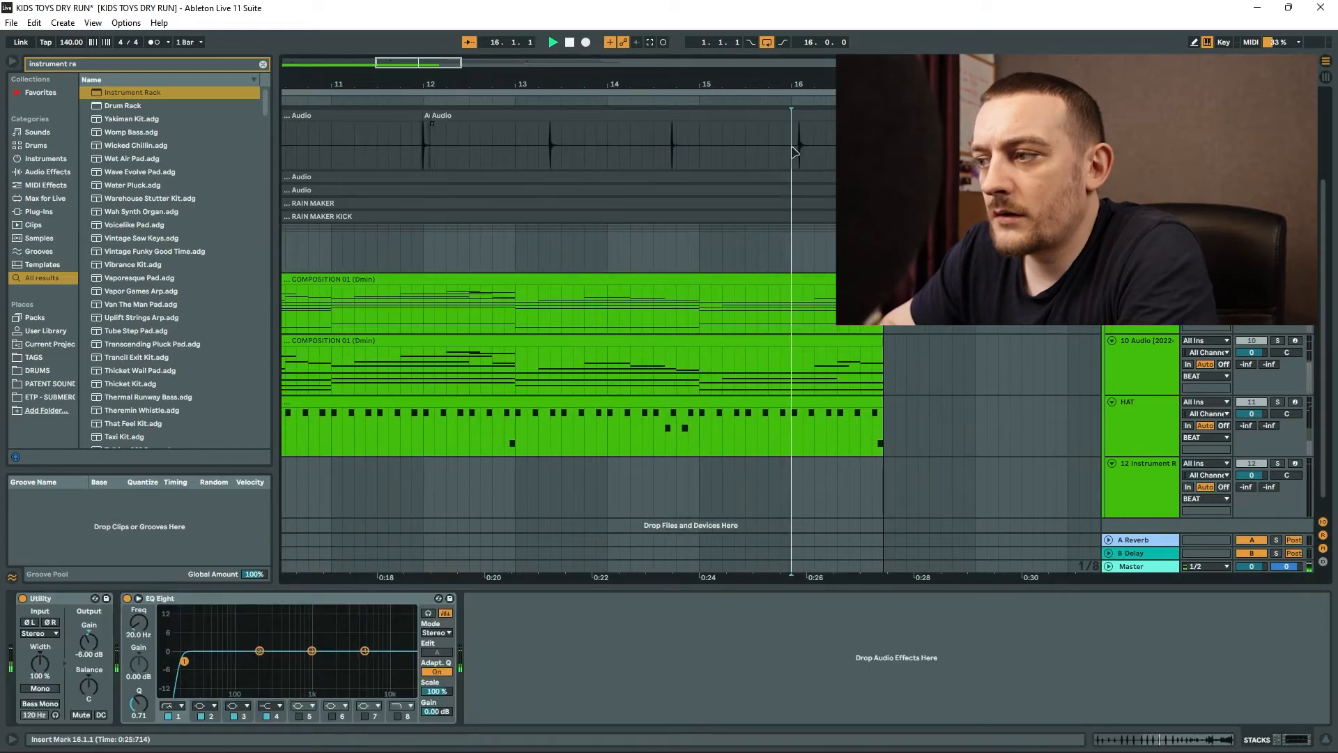
{"action": "left_click", "coordinate": [666, 152]}
{"action": "key", "text": "space"}
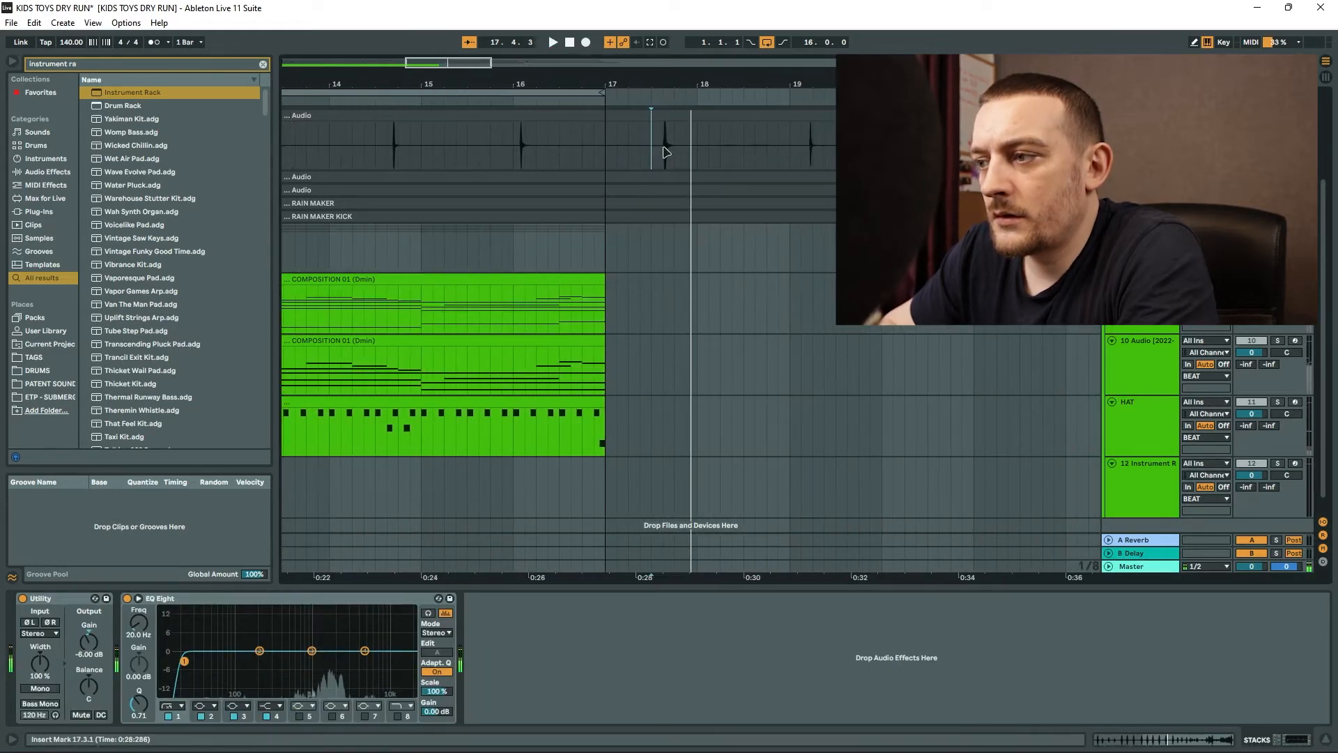
{"action": "key", "text": "space"}
{"action": "key", "text": "space"}
{"action": "key", "text": "space"}
{"action": "key", "text": "space"}
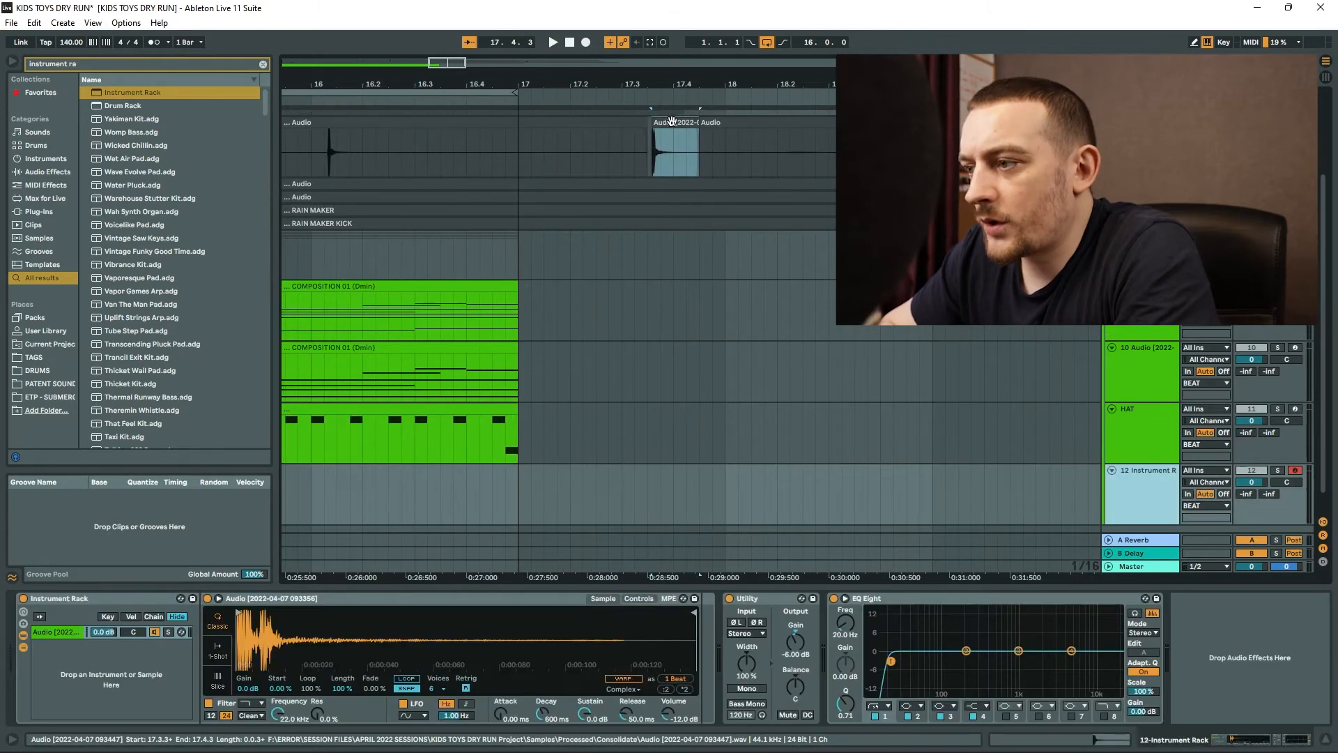
{"action": "left_click_drag", "start_coordinate": [669, 121], "coordinate": [77, 670]}
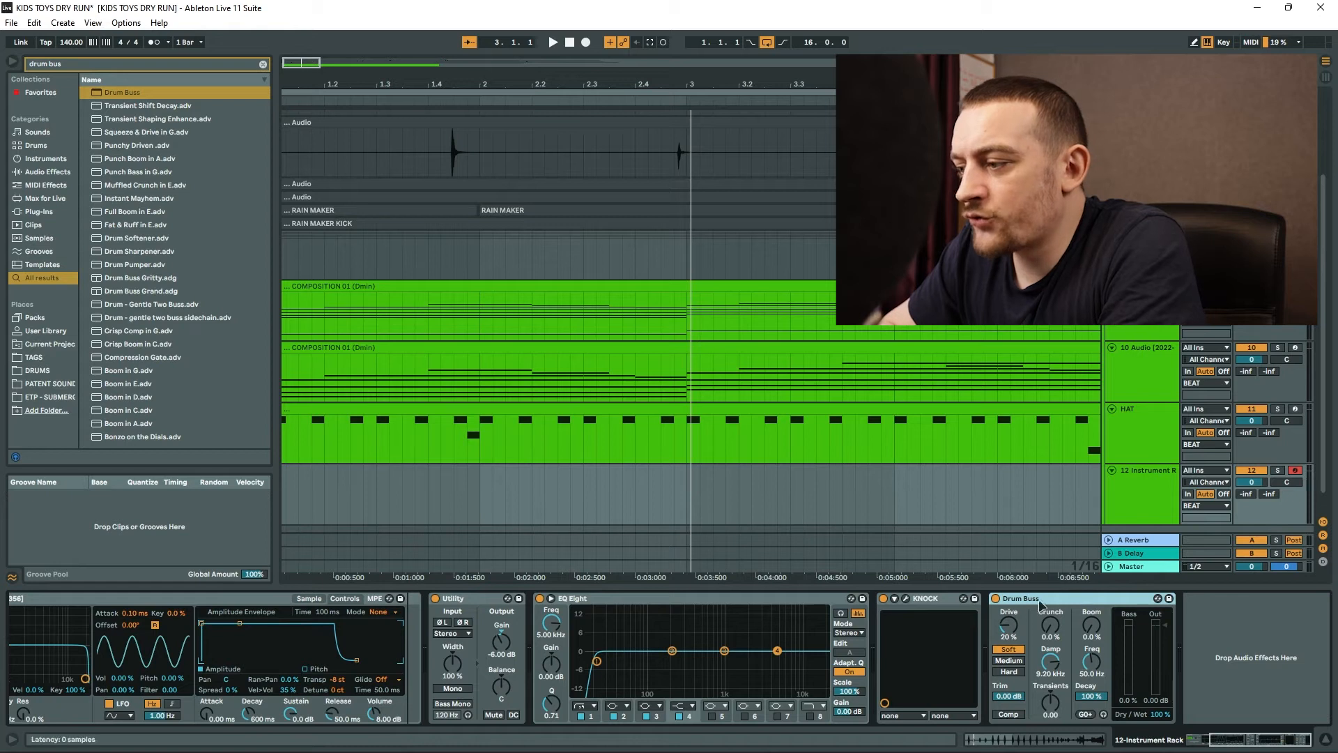
Set Drum Buss to 27 % Crunch and 27 % Drive on track 12, and start recording on that track
{"action": "left_click_drag", "start_coordinate": [1049, 627], "coordinate": [1049, 621]}
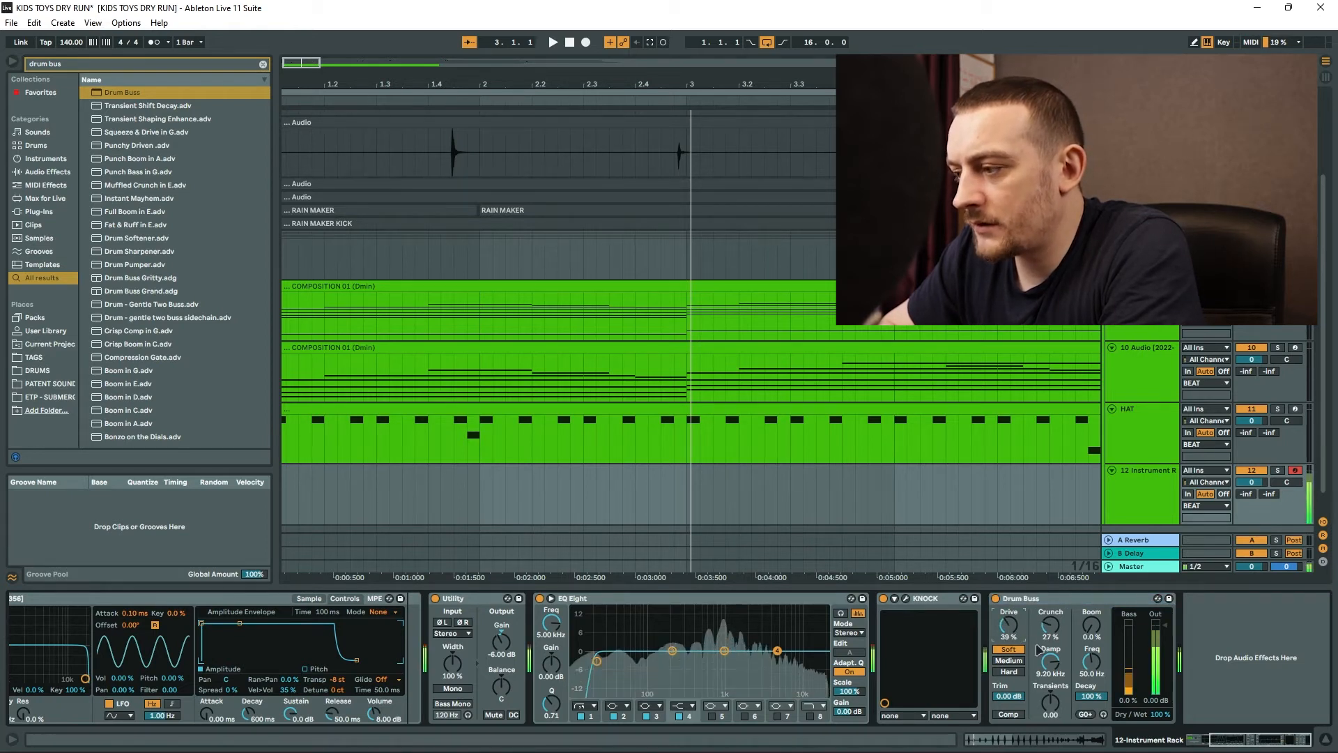
{"action": "left_click_drag", "start_coordinate": [1005, 631], "coordinate": [1005, 644]}
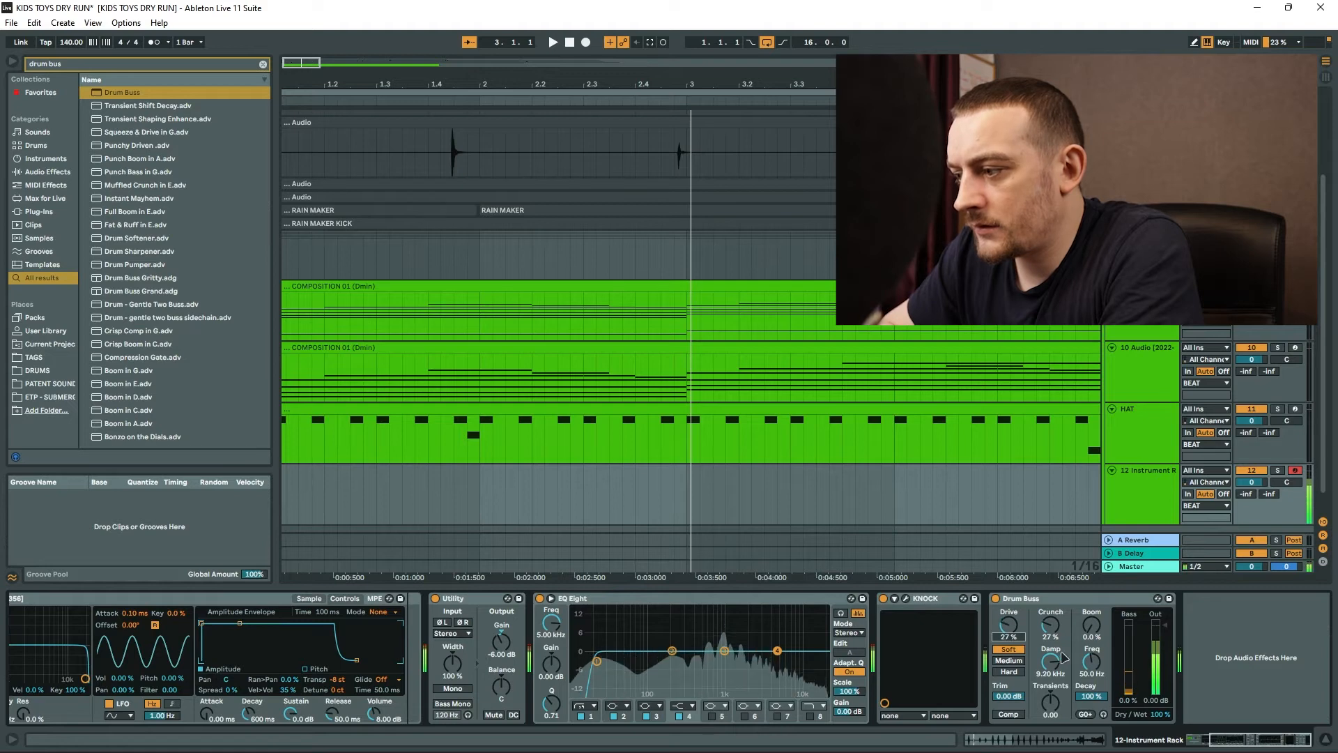
{"action": "left_click", "coordinate": [1156, 496]}
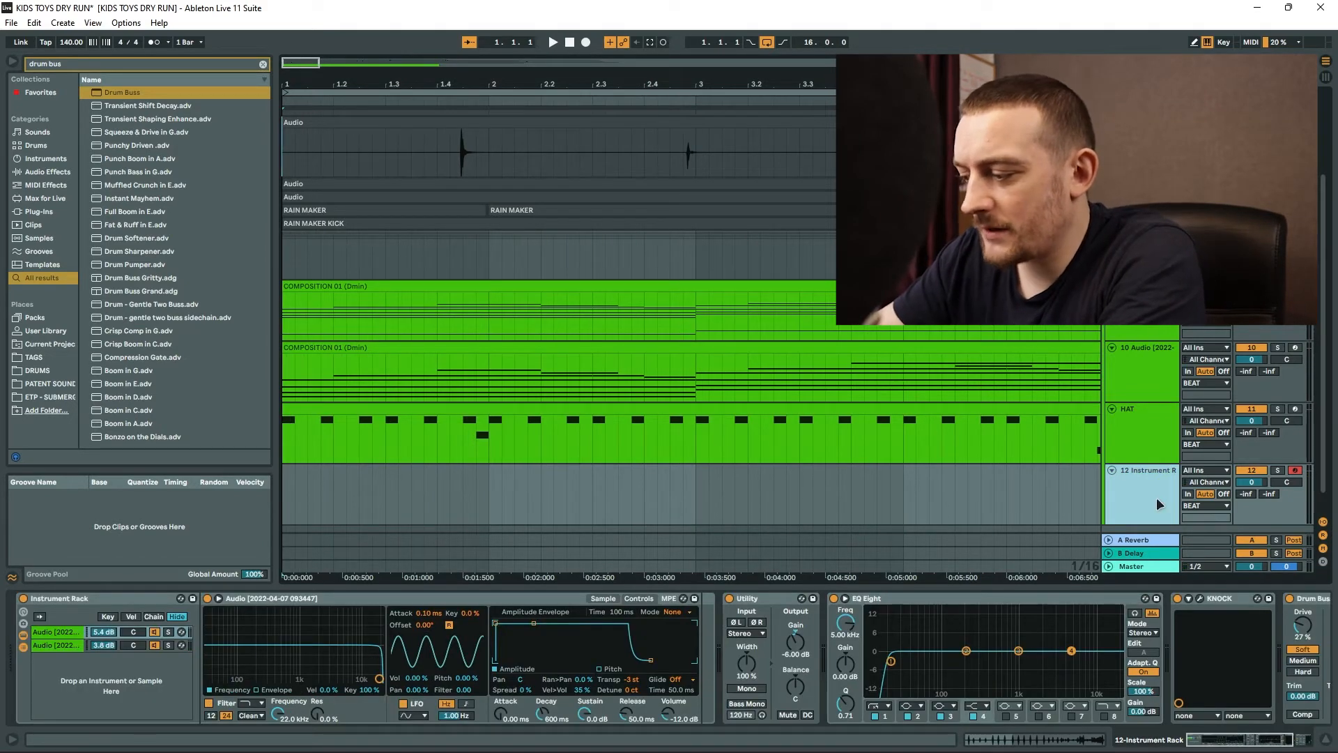
{"action": "key", "text": "F9"}
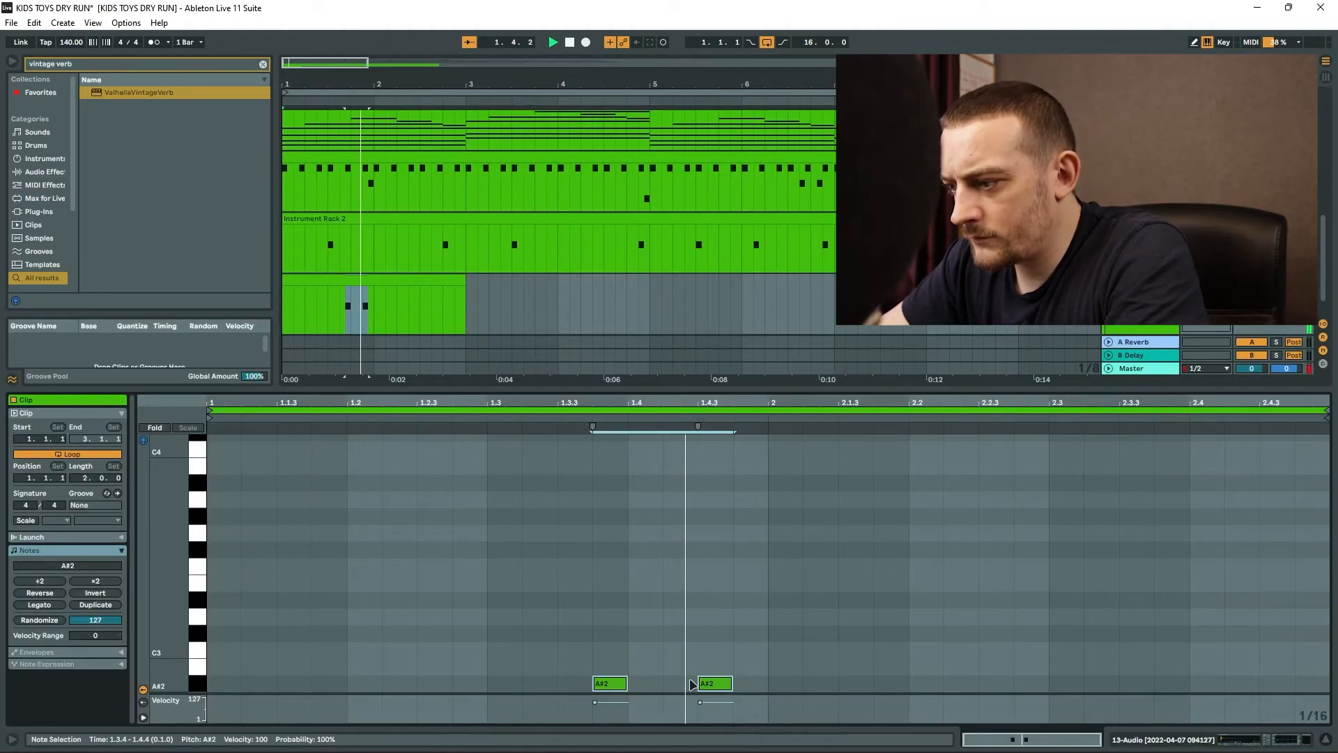
Transpose the two A#2 notes in track 13's clip up three semitones
{"action": "key", "text": "Up"}
{"action": "key", "text": "Up"}
{"action": "key", "text": "Up"}
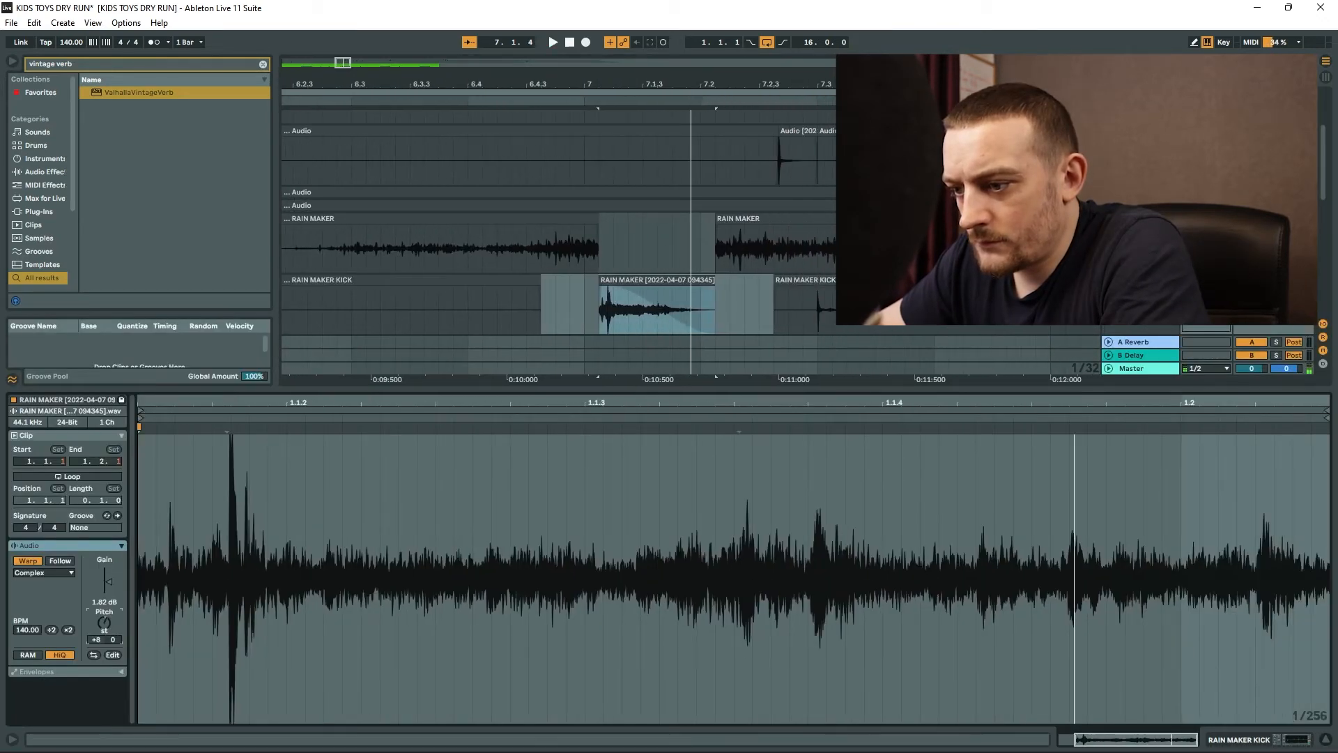
Audition the consolidated RAIN MAKER clip at bar 7 and lower its pitch
{"action": "key", "text": "space"}
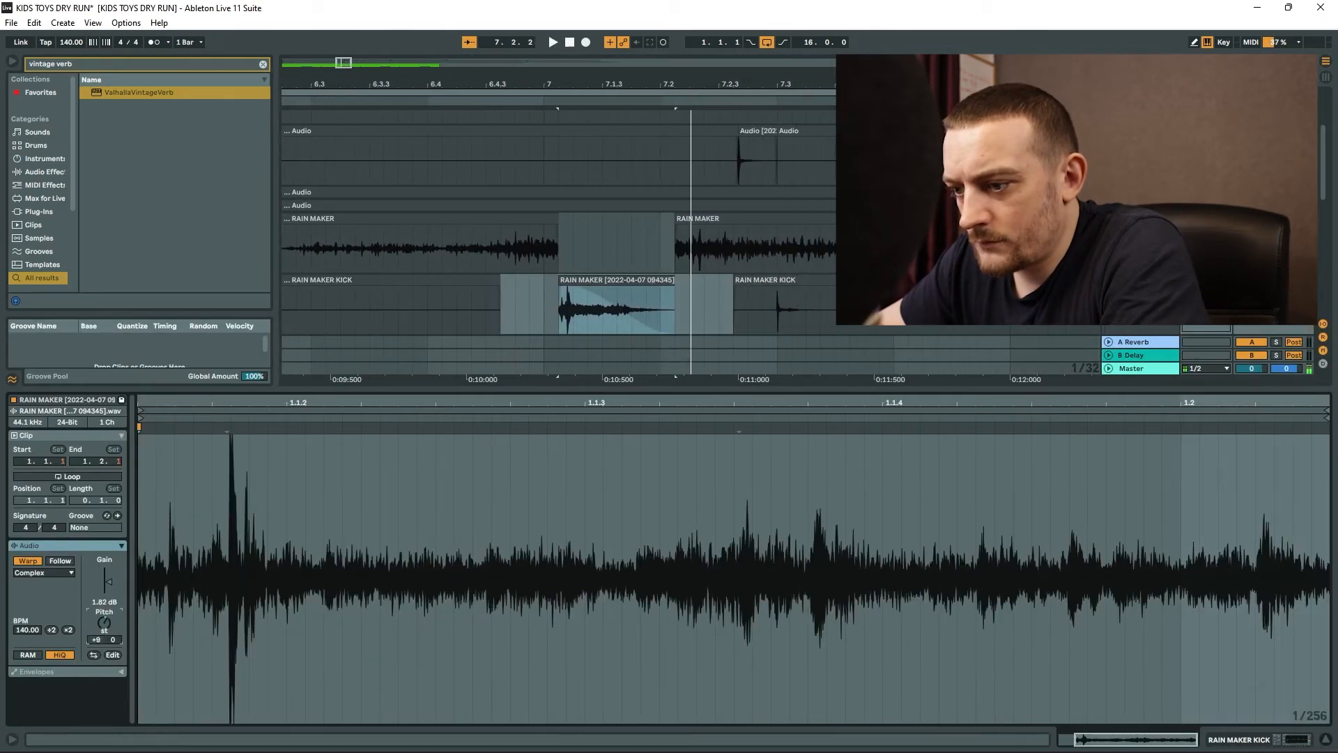
{"action": "key", "text": "space"}
{"action": "key", "text": "space"}
{"action": "left_click_drag", "start_coordinate": [104, 622], "coordinate": [103, 631]}
{"action": "key", "text": "space"}
{"action": "key", "text": "space"}
{"action": "key", "text": "space"}
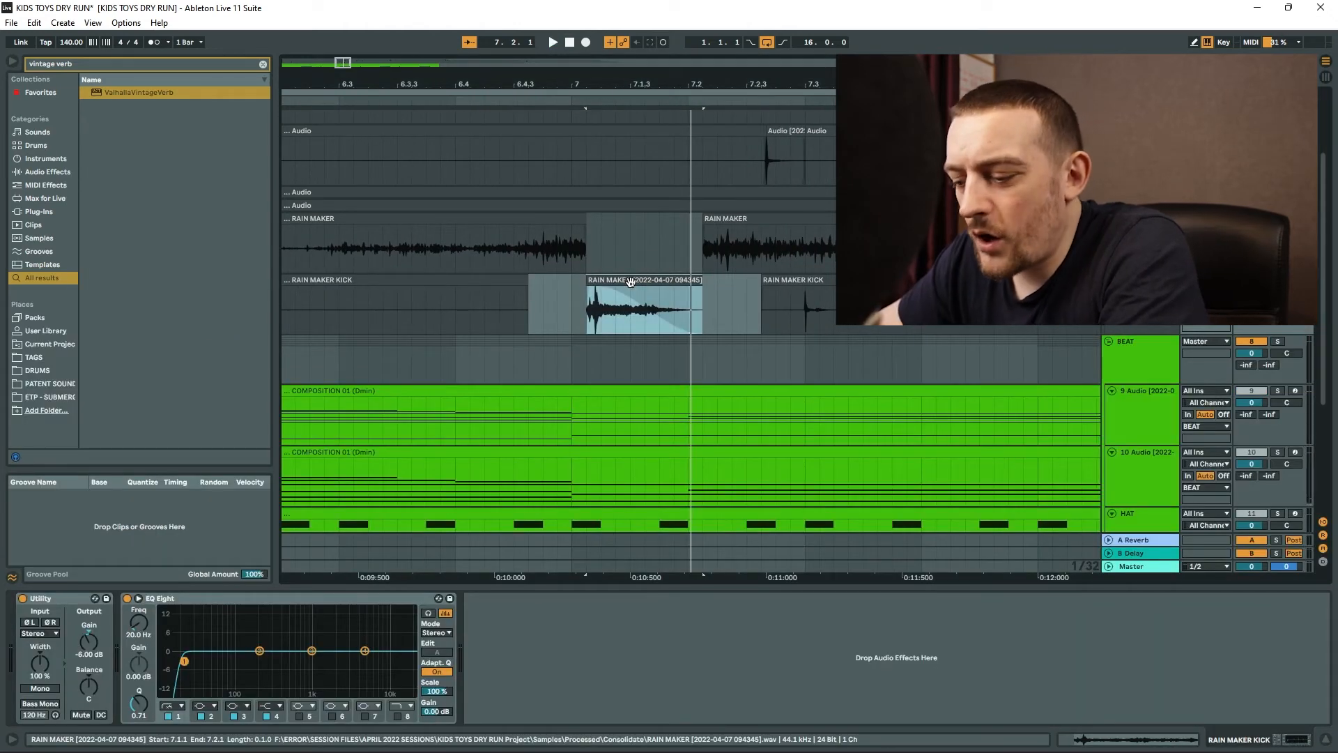
Place the RAIN MAKER clip on its own track below track 13, and copy it from 1.4.1 to beat 4 of bar 4
{"action": "left_click_drag", "start_coordinate": [577, 224], "coordinate": [574, 500]}
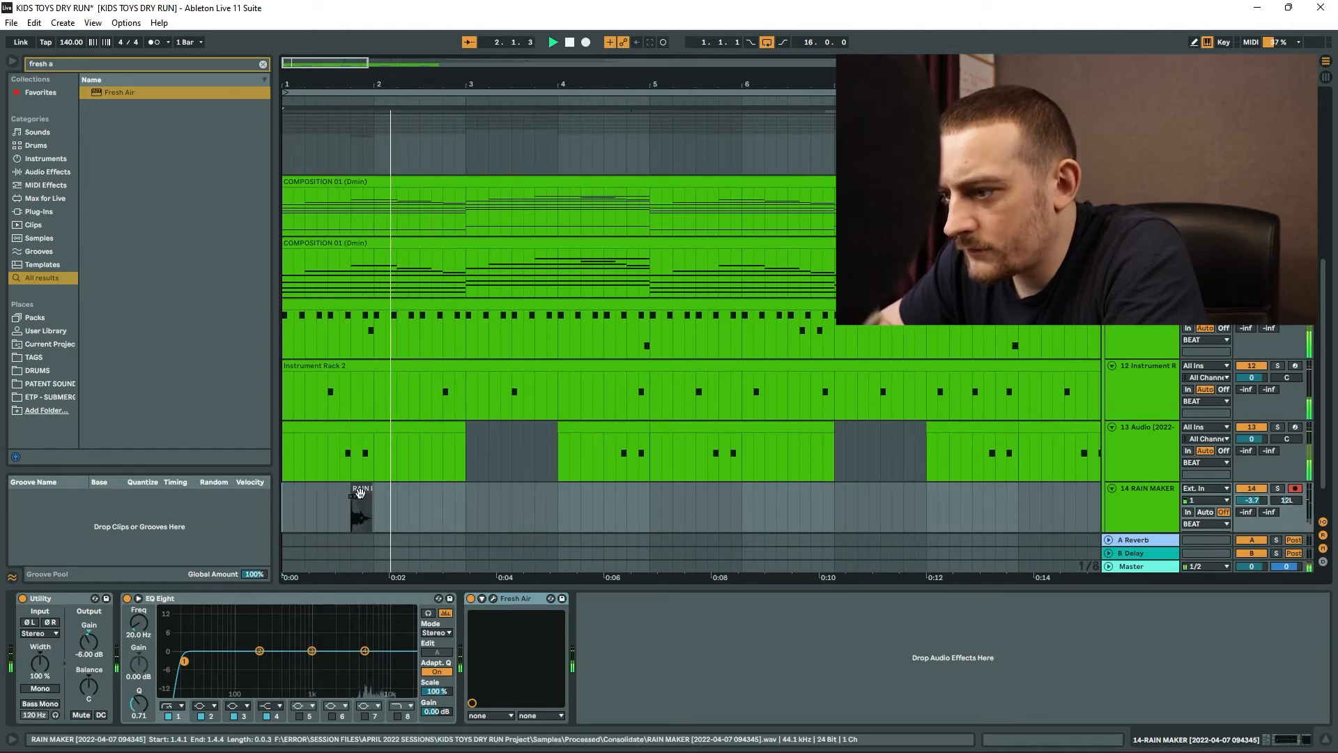
{"action": "left_click_drag", "start_coordinate": [370, 488], "coordinate": [634, 490]}
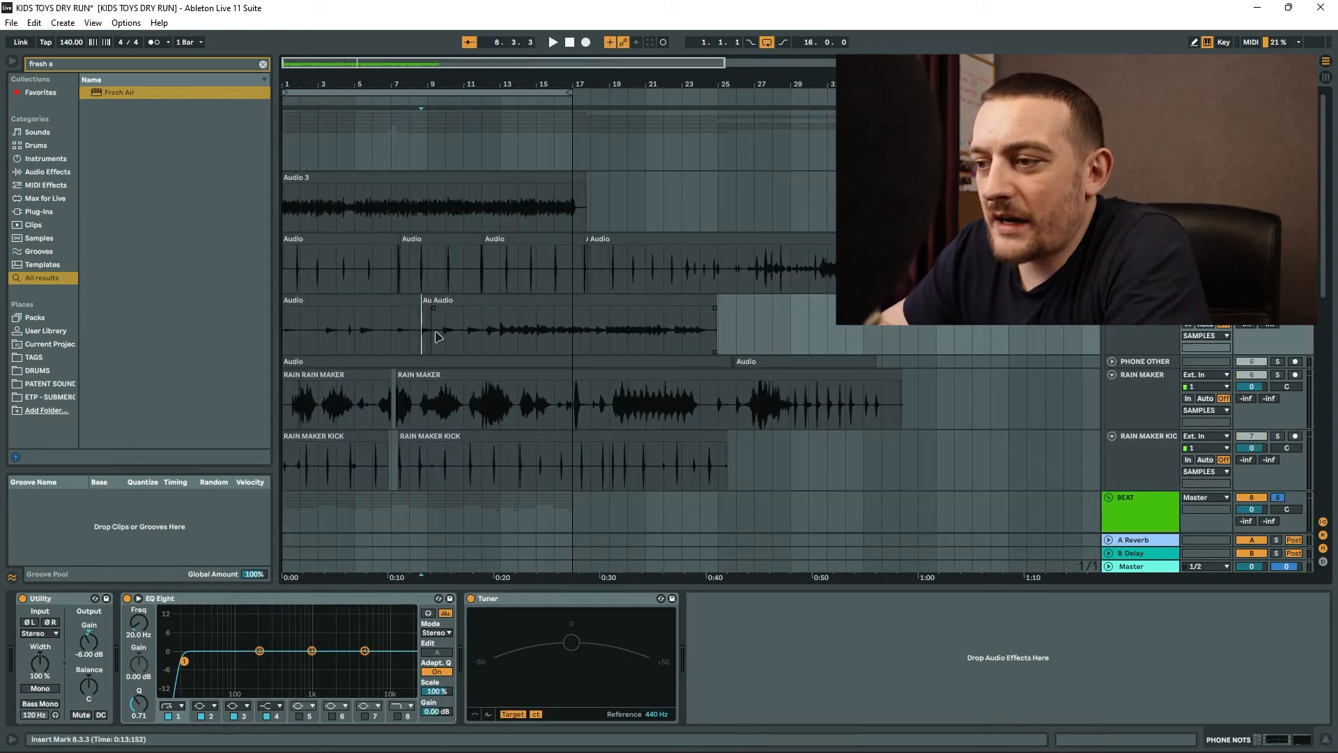
Shorten the consolidated PHONE NOTS clip at 9.4.3 so it ends at 10.1.3, and select the sampler on track 15
{"action": "scroll", "coordinate": [373, 347], "scroll_direction": "up", "scroll_amount": 2}
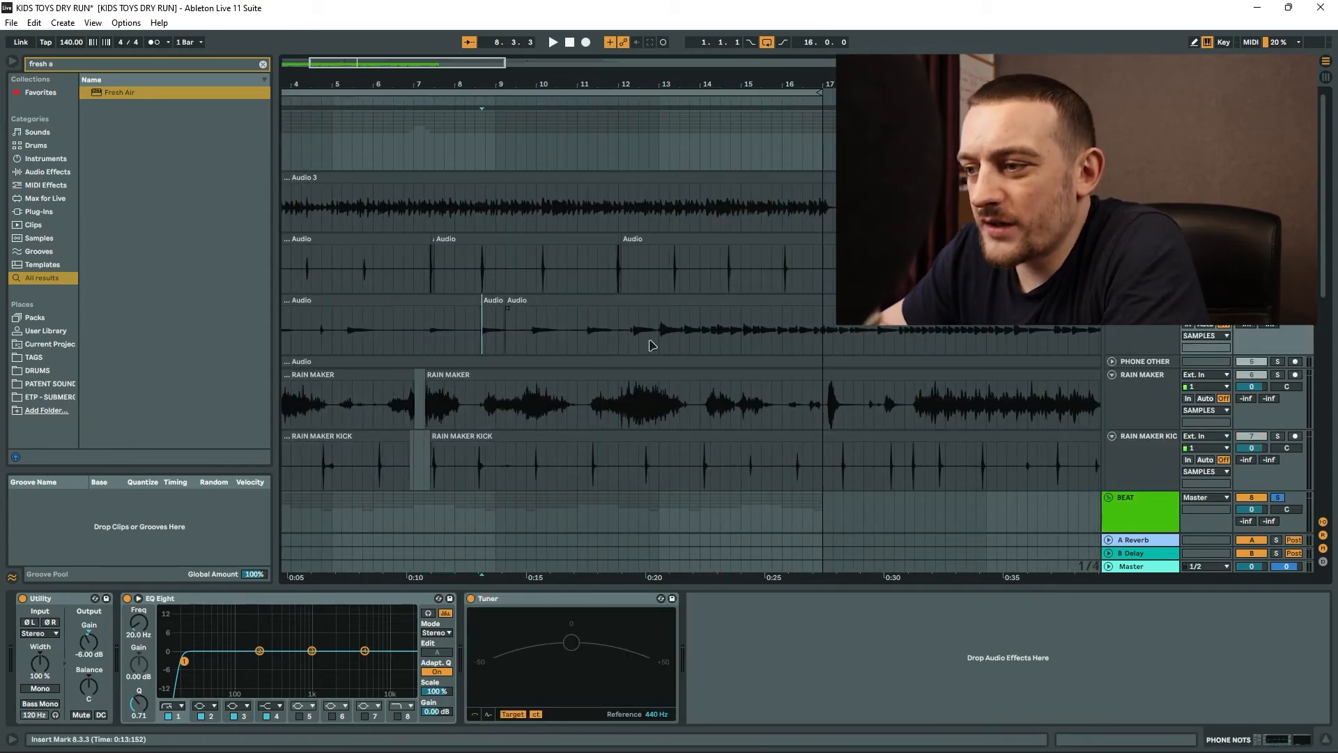
{"action": "left_click", "coordinate": [530, 350]}
{"action": "scroll", "coordinate": [531, 349], "scroll_direction": "up", "scroll_amount": 8}
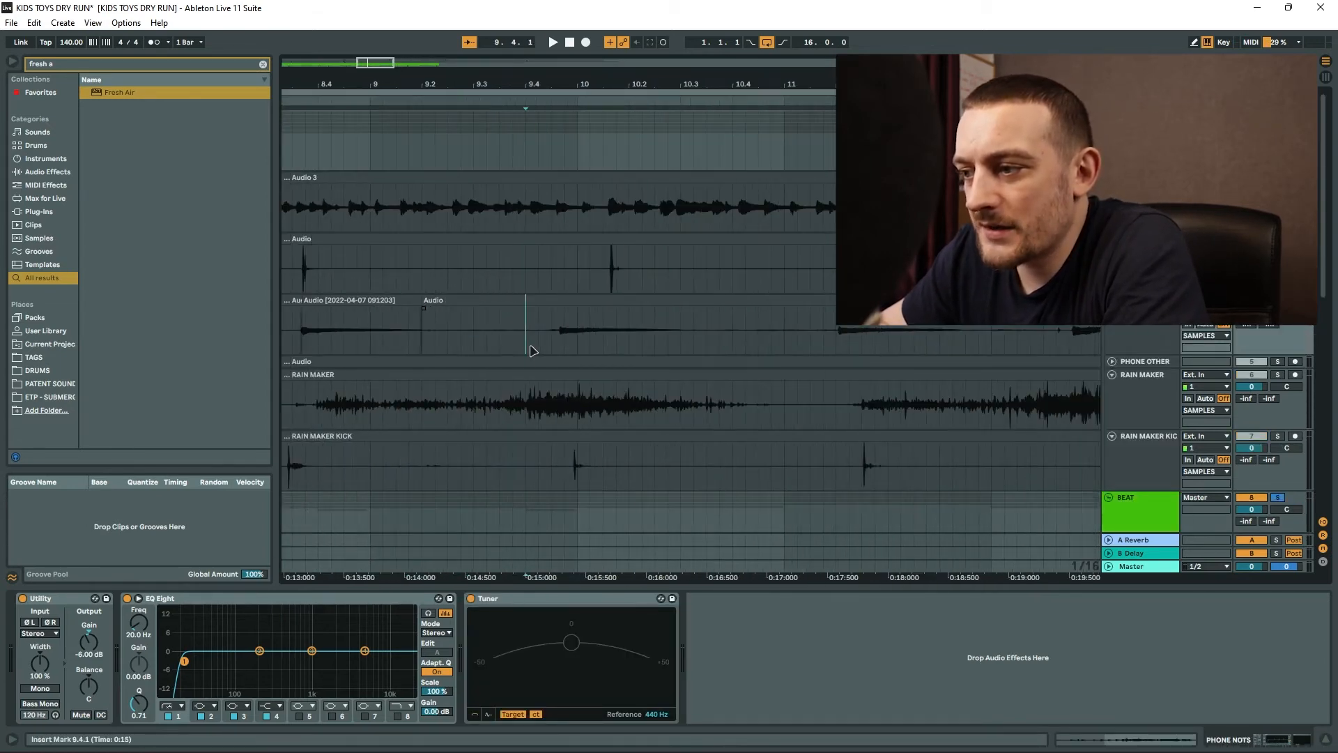
{"action": "left_click", "coordinate": [543, 346]}
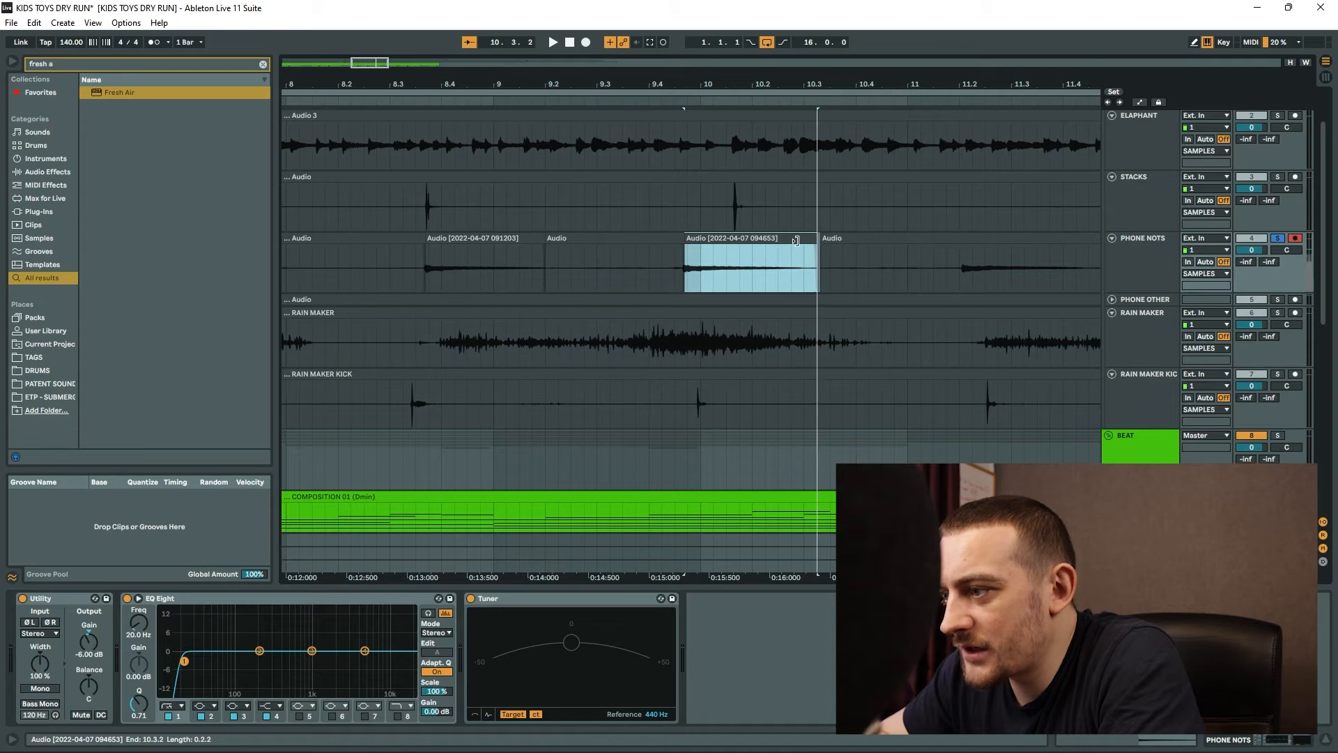
{"action": "left_click_drag", "start_coordinate": [795, 241], "coordinate": [729, 238]}
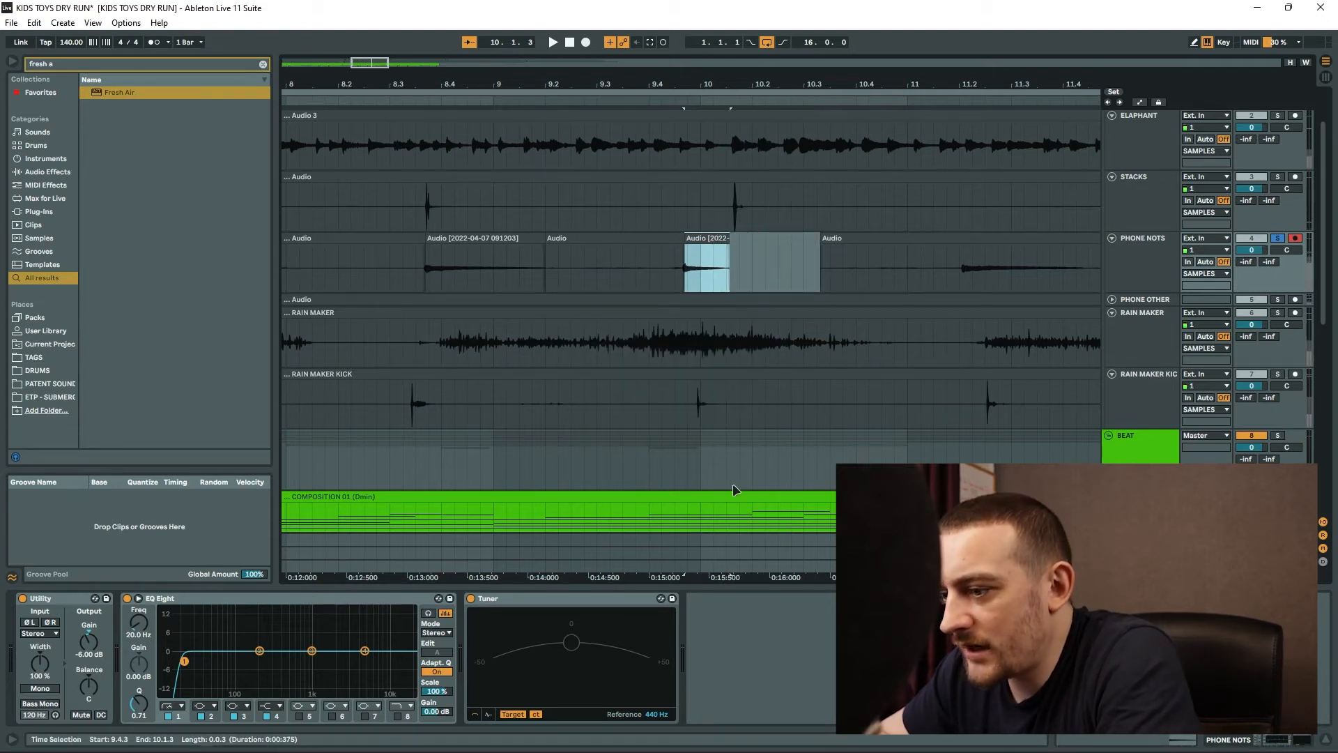
{"action": "scroll", "coordinate": [1172, 411], "scroll_direction": "down", "scroll_amount": 8}
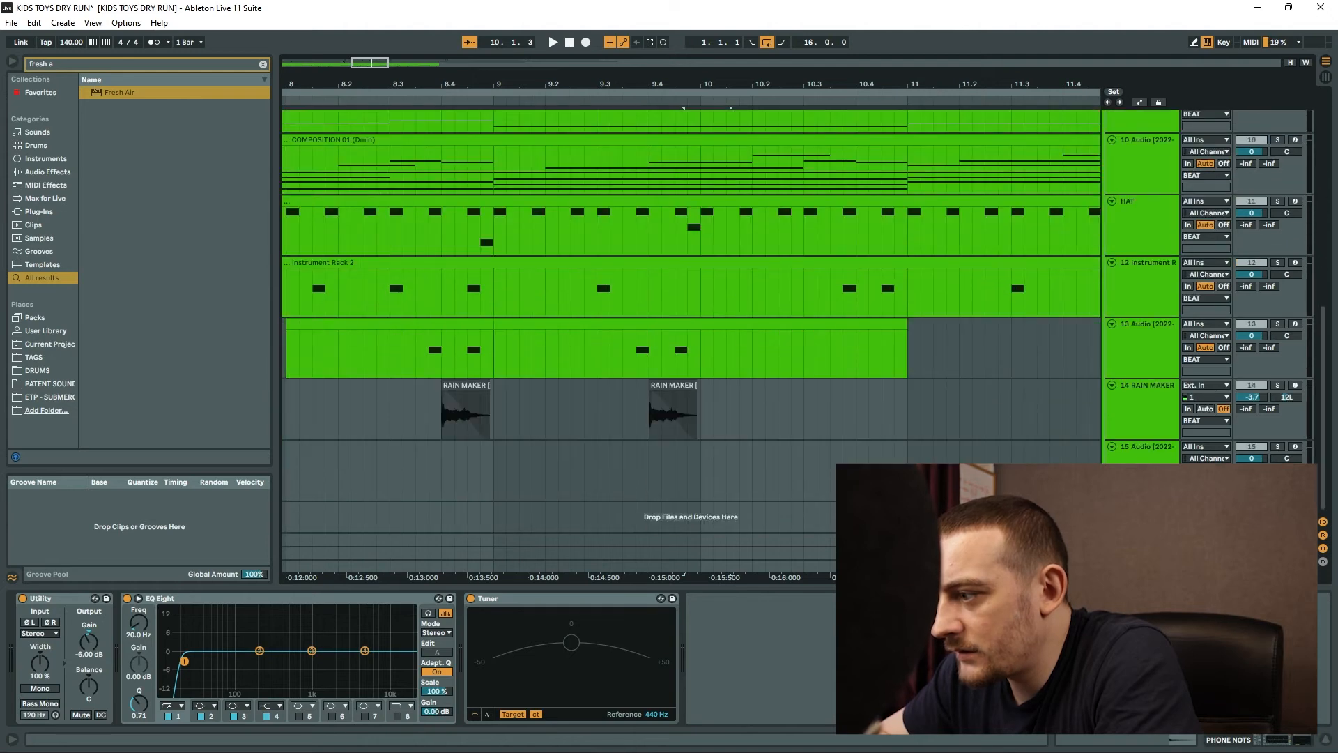
{"action": "left_click", "coordinate": [1142, 474]}
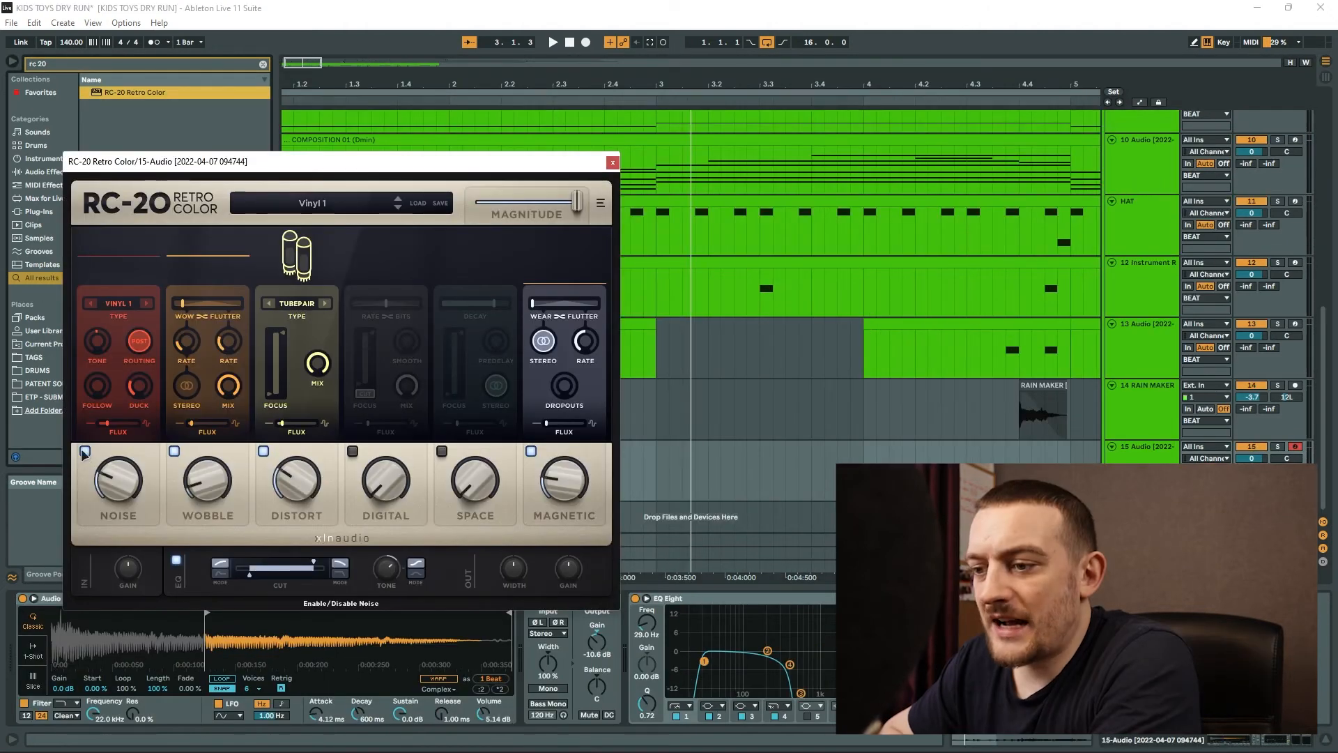
Disable Noise, Wobble and Magnetic in RC-20 on track 15, narrow the distortion's focus range from above and raise the Distort amount
{"action": "left_click", "coordinate": [85, 451]}
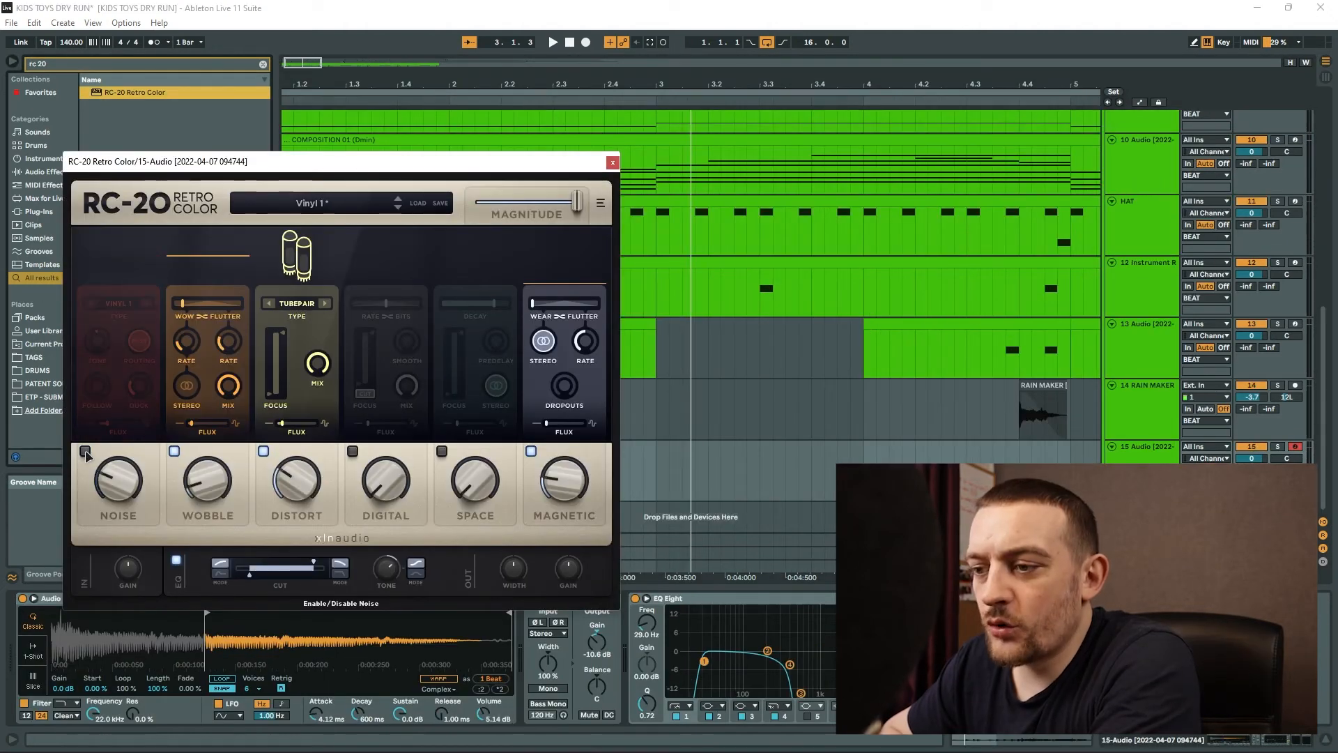
{"action": "left_click", "coordinate": [175, 451]}
{"action": "left_click", "coordinate": [531, 452]}
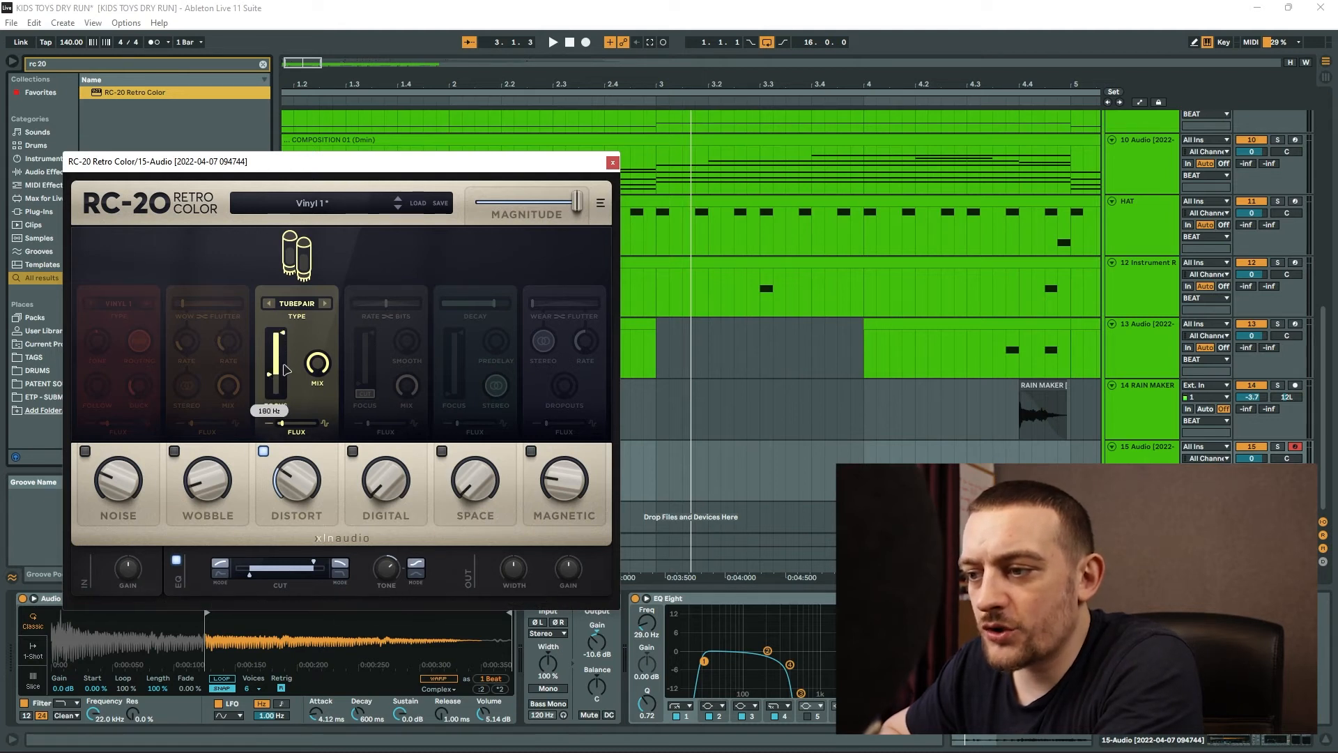
{"action": "left_click_drag", "start_coordinate": [284, 339], "coordinate": [284, 345]}
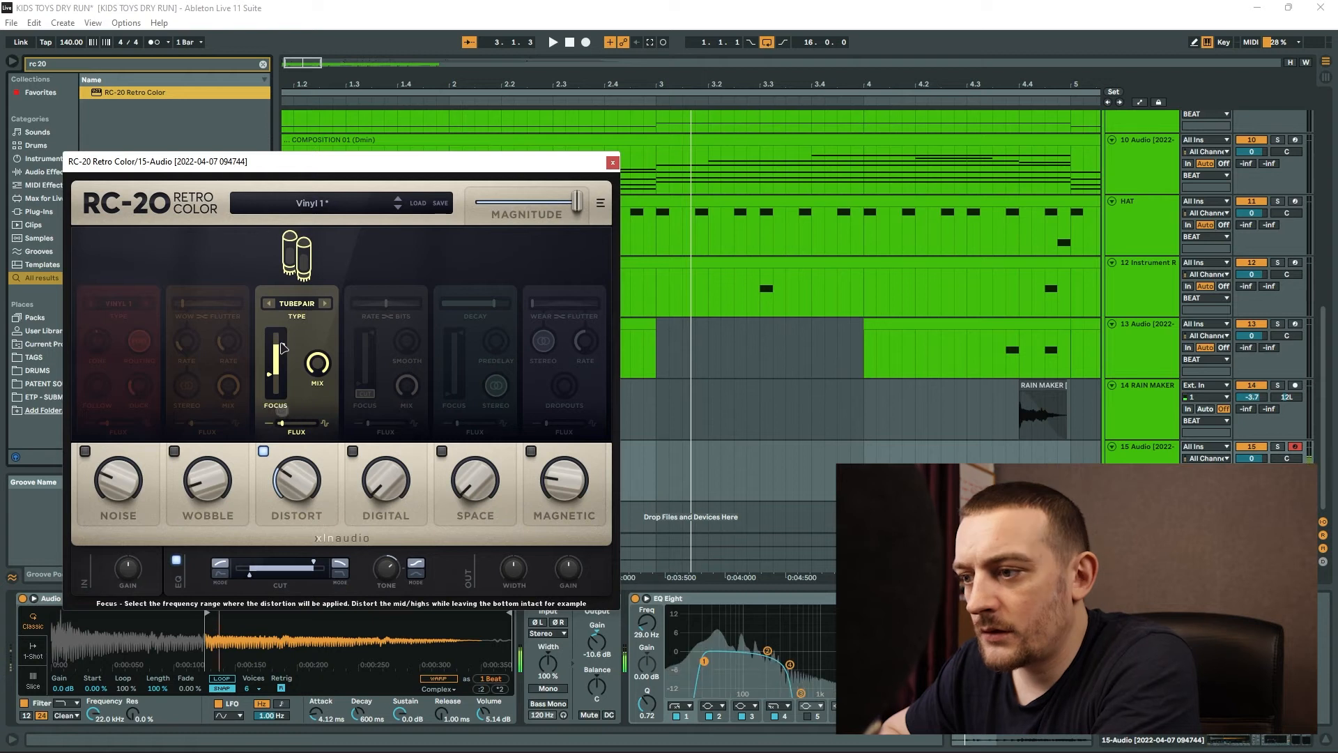
{"action": "left_click_drag", "start_coordinate": [296, 474], "coordinate": [291, 380]}
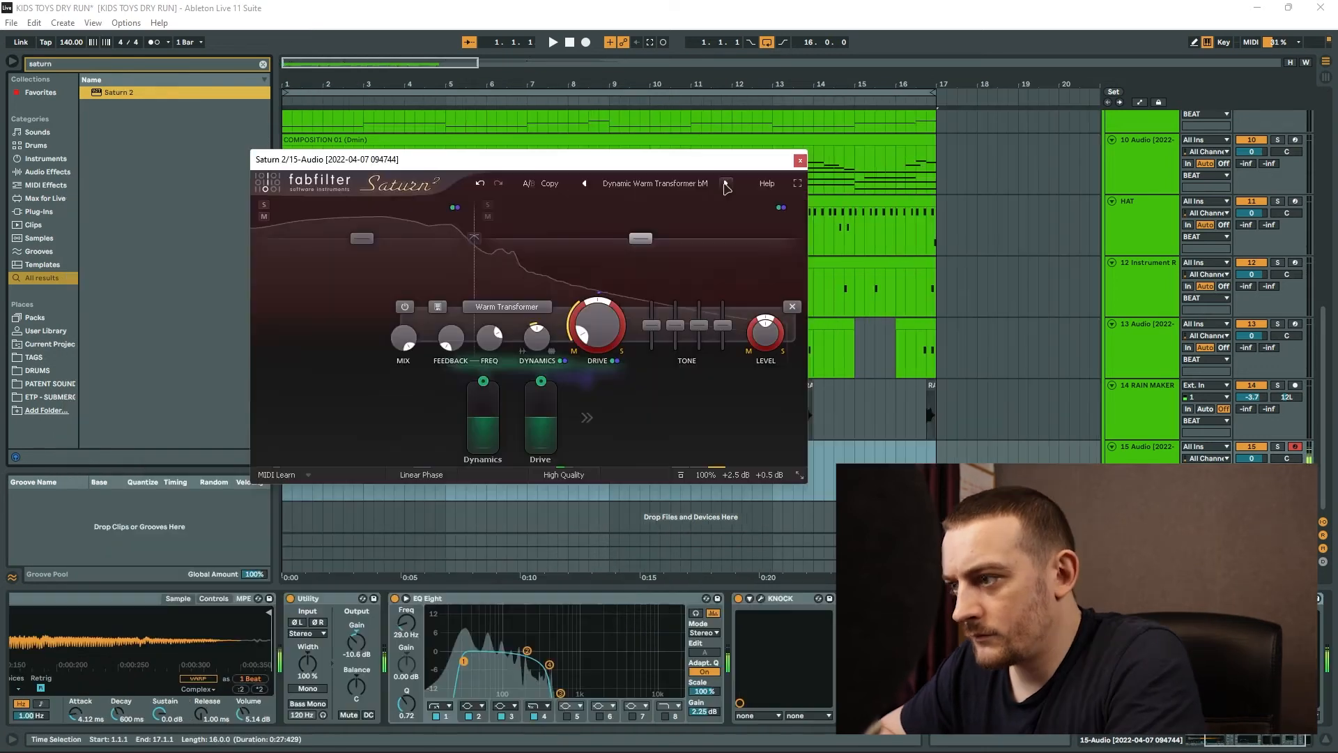
Step forward through the Saturn 2 presets on track 15, from Dynamic Warm Transformer past Faster Master
{"action": "left_click", "coordinate": [726, 184]}
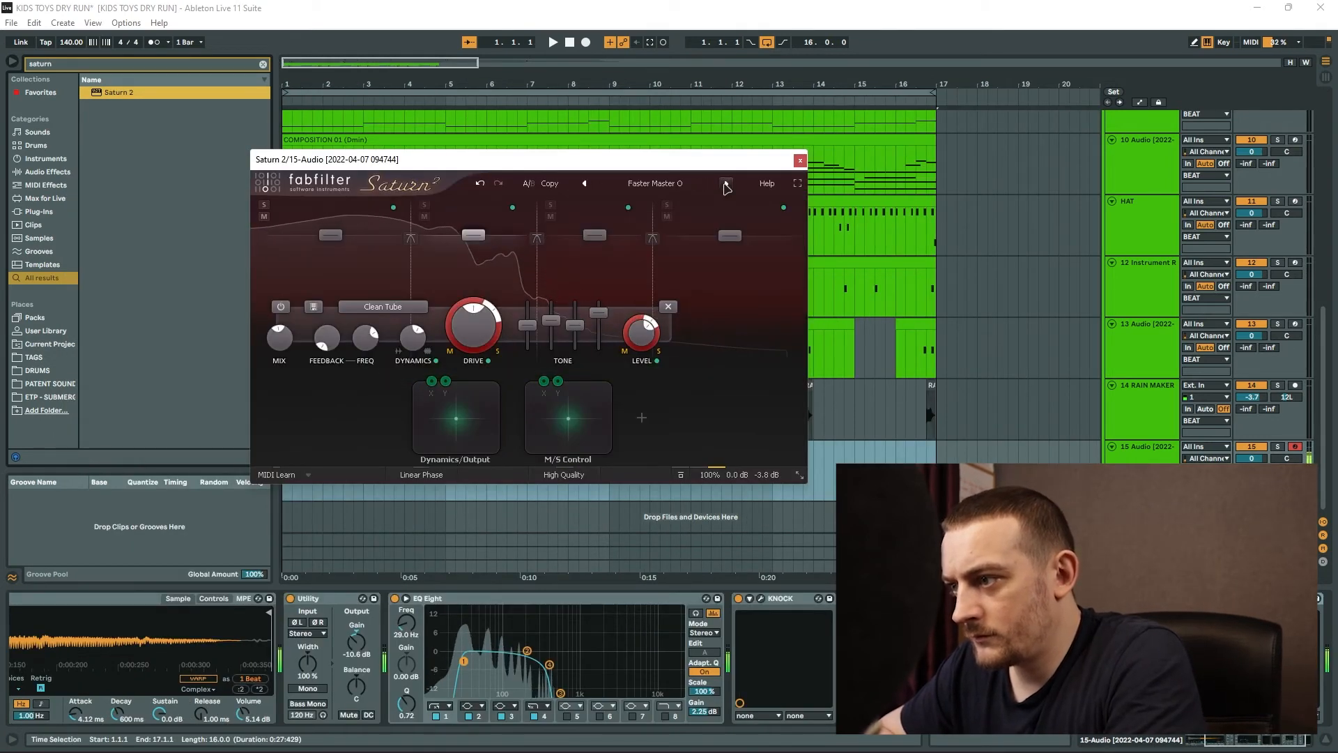
{"action": "left_click", "coordinate": [726, 184]}
{"action": "left_click", "coordinate": [726, 184]}
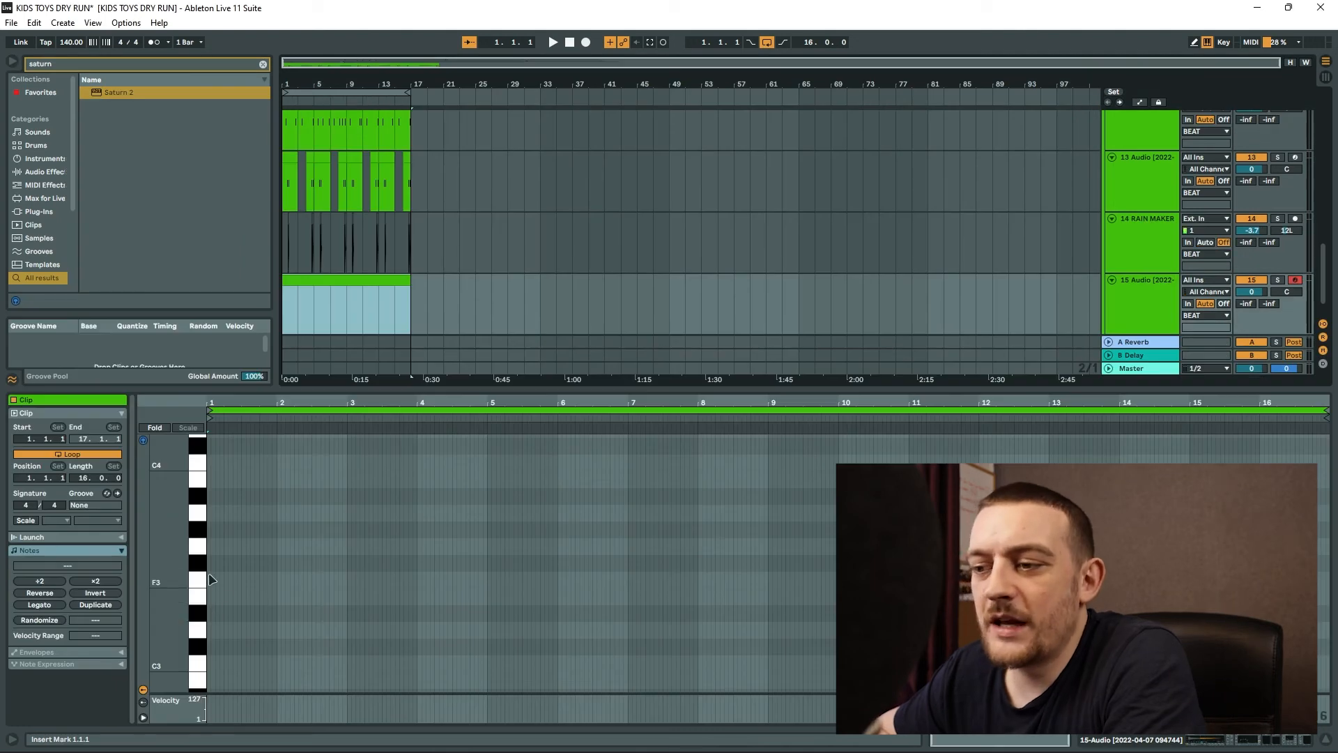
Insert a note in the lower octave at the start of track 15's empty 16-bar clip
{"action": "left_click_drag", "start_coordinate": [197, 588], "coordinate": [197, 628]}
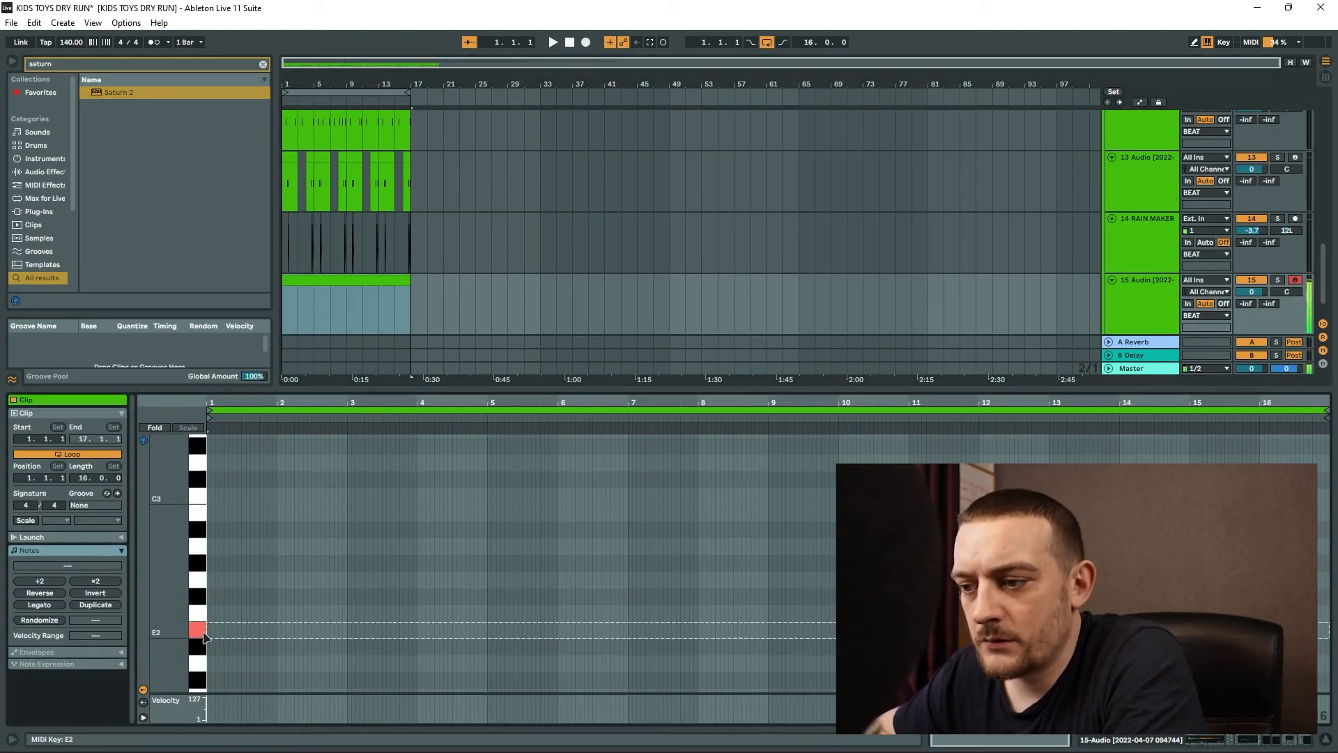
{"action": "double_click", "coordinate": [230, 571]}
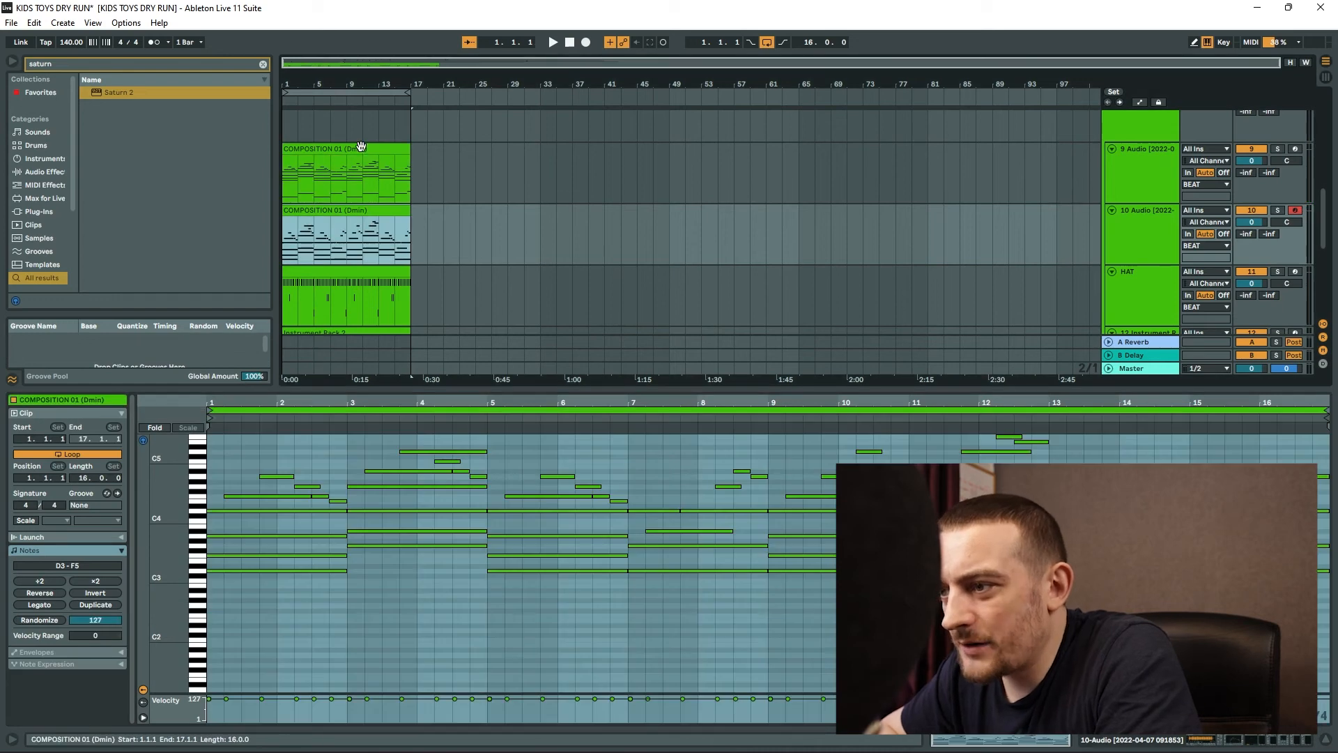
Transpose all notes in both COMPOSITION 01 clips on tracks 9 and 10 up two semitones
{"action": "left_click", "coordinate": [360, 144], "text": "shift"}
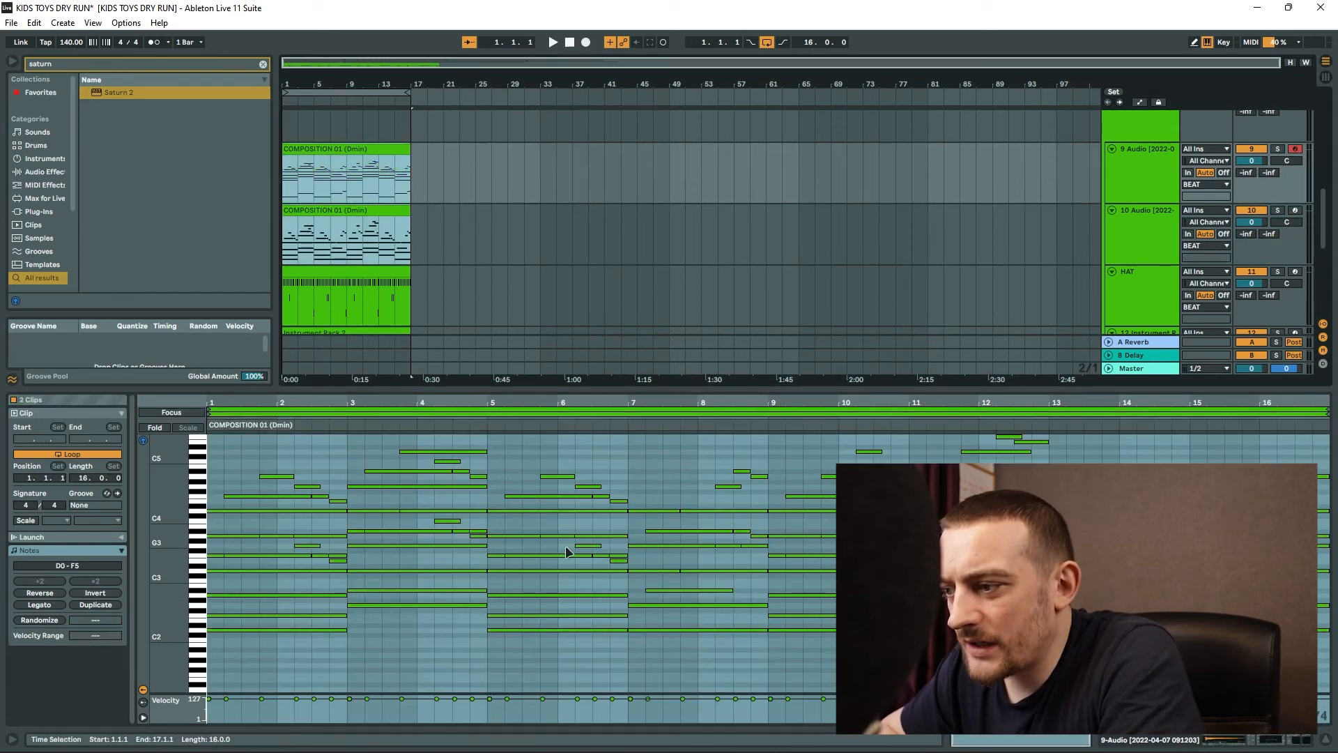
{"action": "key", "text": "ctrl+a"}
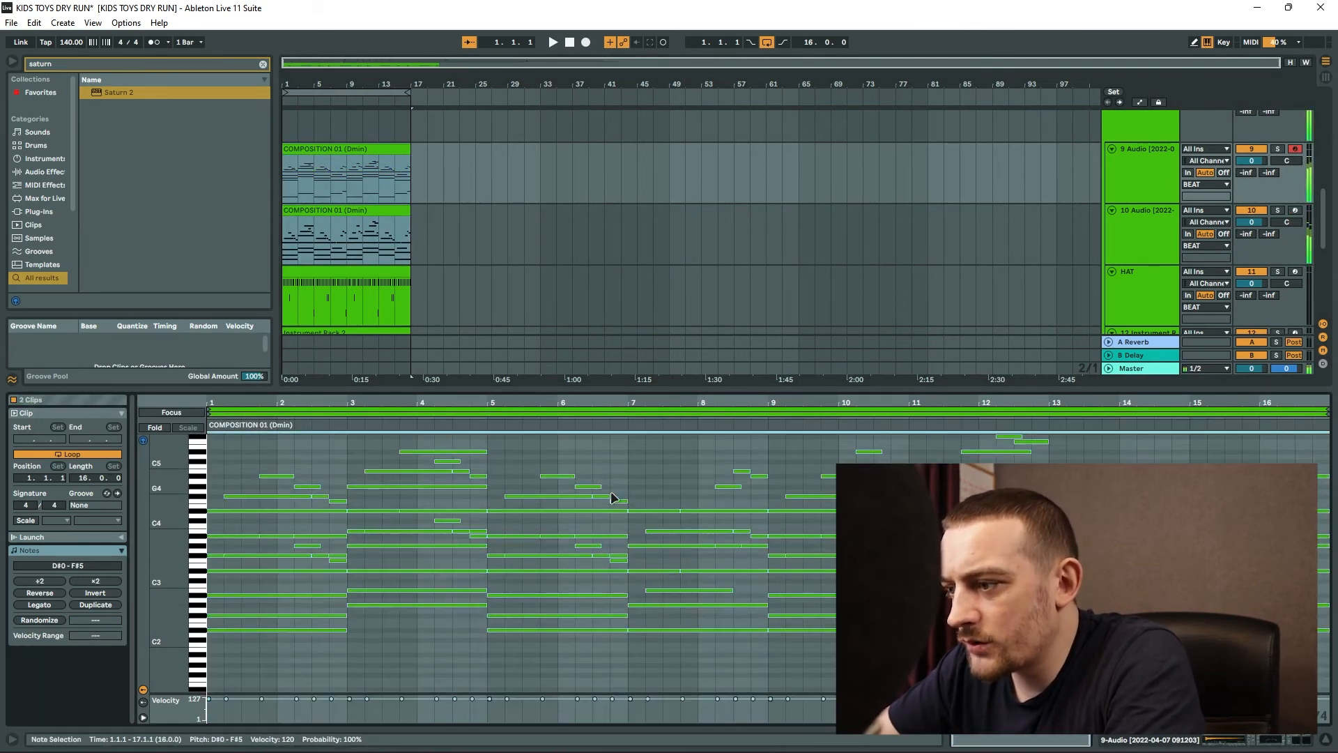
{"action": "key", "text": "Up"}
Open the notes of the clip on track 15 for editing
{"action": "scroll", "coordinate": [610, 491], "scroll_direction": "down", "scroll_amount": 5}
{"action": "scroll", "coordinate": [367, 222], "scroll_direction": "down", "scroll_amount": 3}
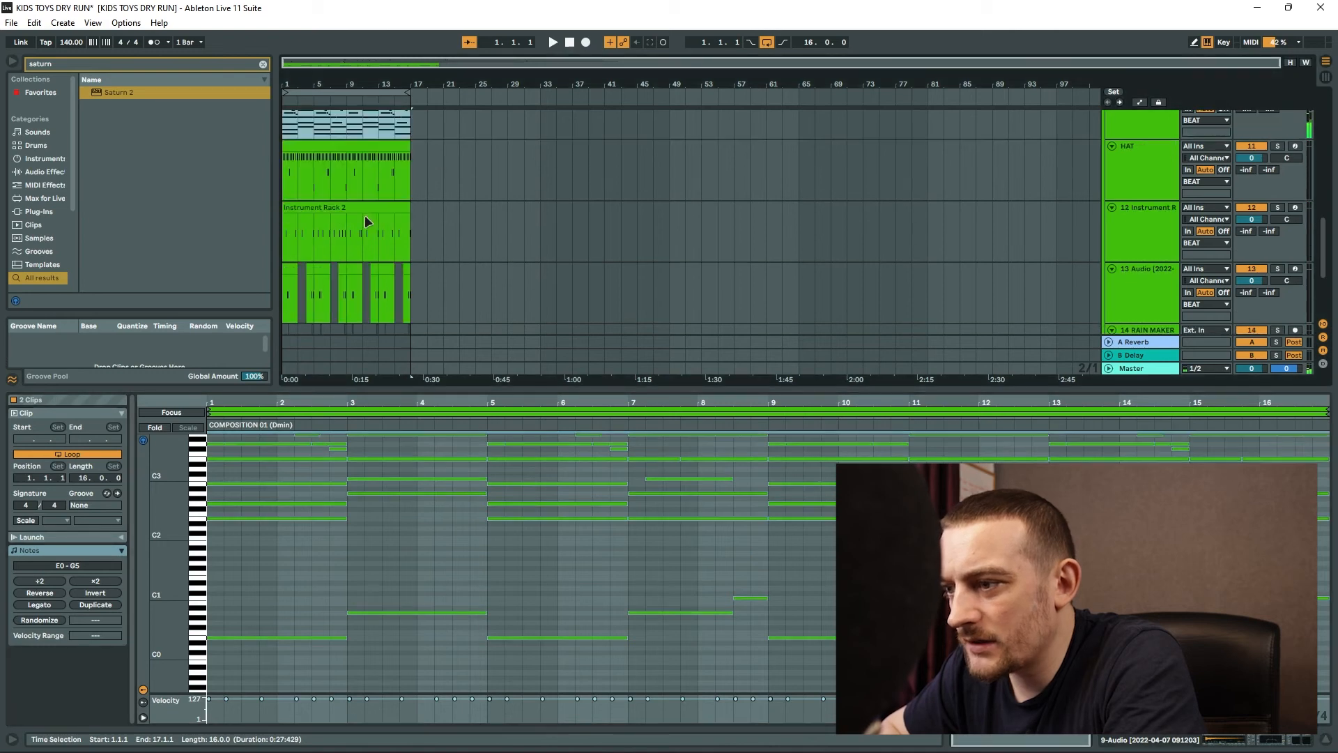
{"action": "scroll", "coordinate": [367, 222], "scroll_direction": "down", "scroll_amount": 4}
{"action": "left_click", "coordinate": [362, 251]}
{"action": "left_click", "coordinate": [527, 506]}
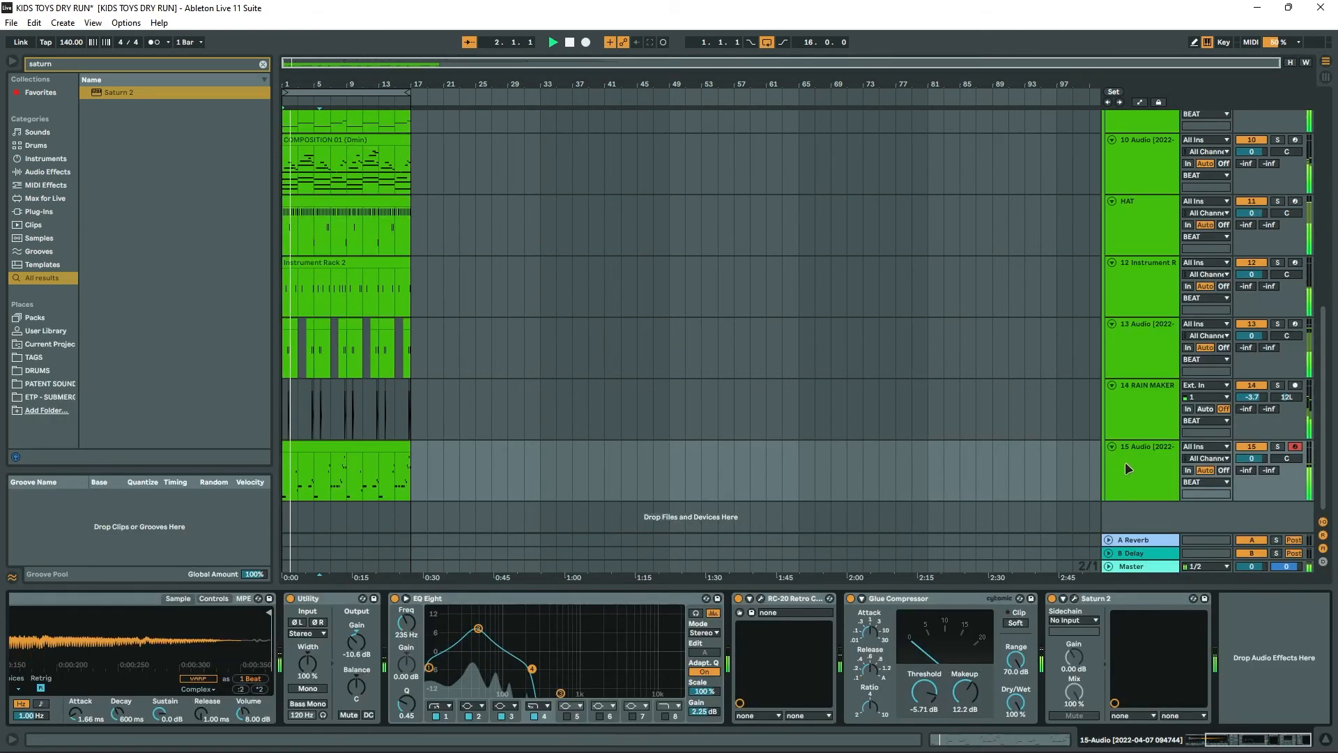
Load TR5 Classic Clipper after Saturn 2 on track 15, lower its slope and raise its gain
{"action": "left_click", "coordinate": [118, 63]}
{"action": "type", "text": "clipper"}
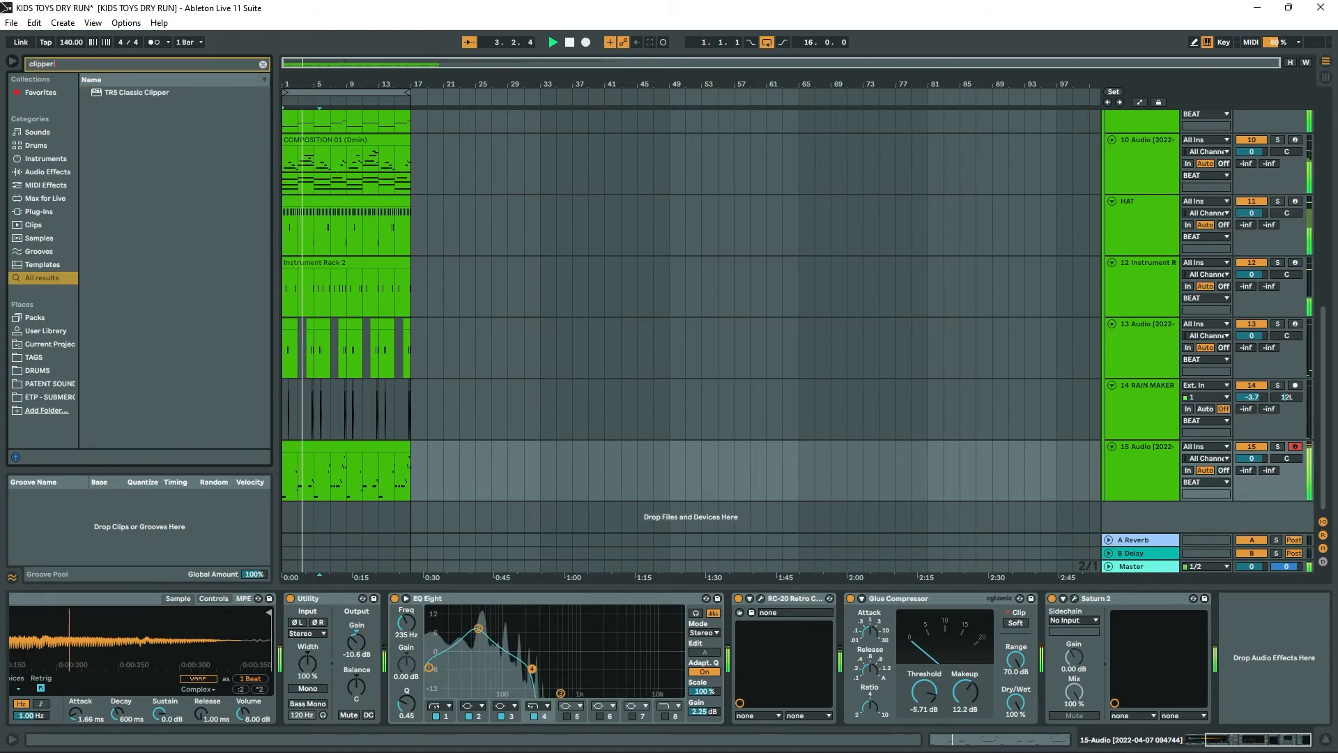
{"action": "key", "text": "Down"}
{"action": "key", "text": "Return"}
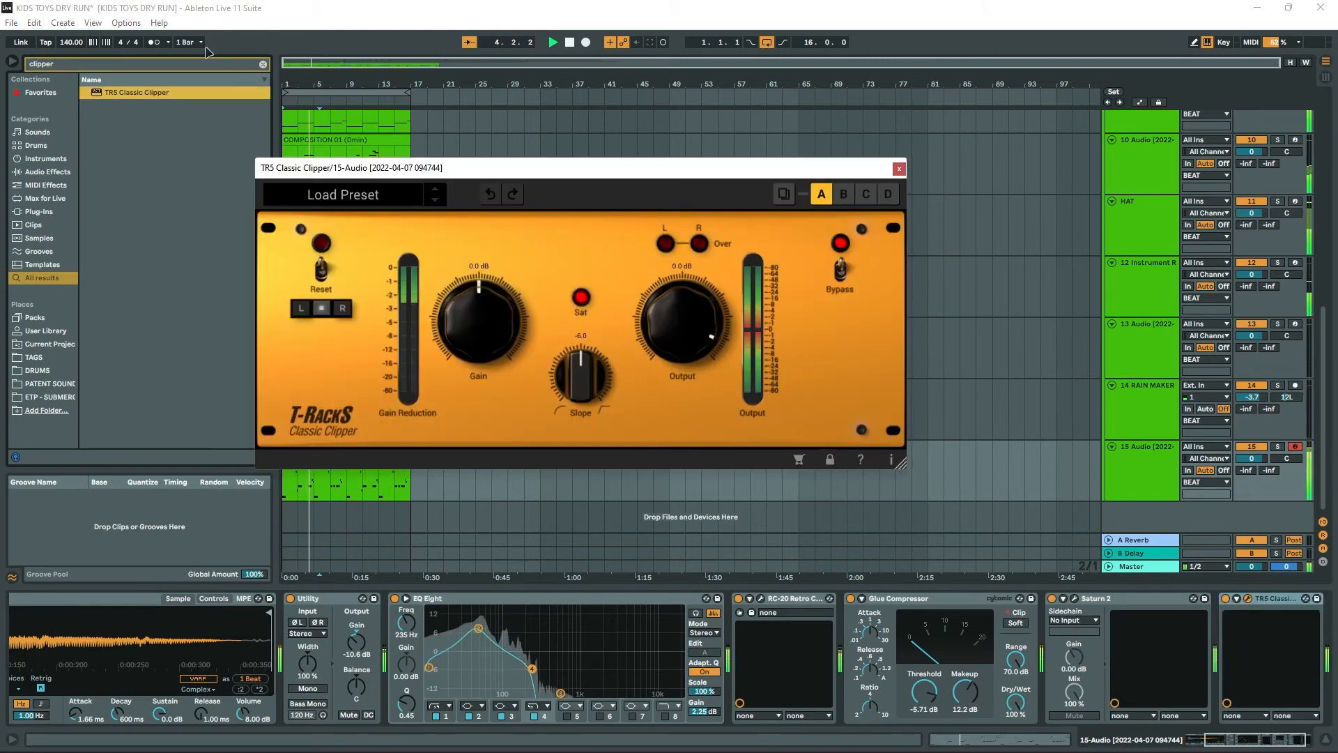
{"action": "left_click_drag", "start_coordinate": [580, 377], "coordinate": [572, 478]}
{"action": "left_click_drag", "start_coordinate": [485, 354], "coordinate": [464, 322]}
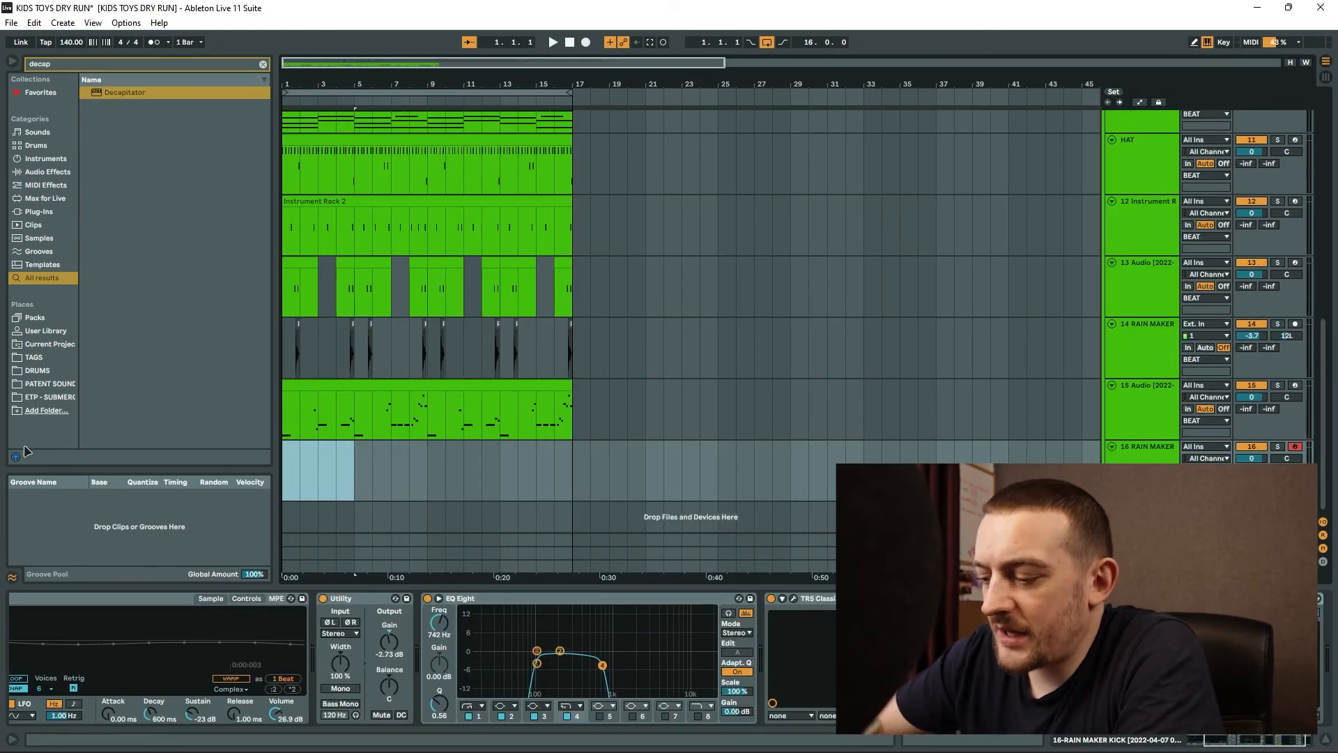
Create a four-bar MIDI clip at bar 1 on track 16 and insert a C1 note on its first sixteenth
{"action": "key", "text": "ctrl+shift+m"}
{"action": "double_click", "coordinate": [214, 572]}
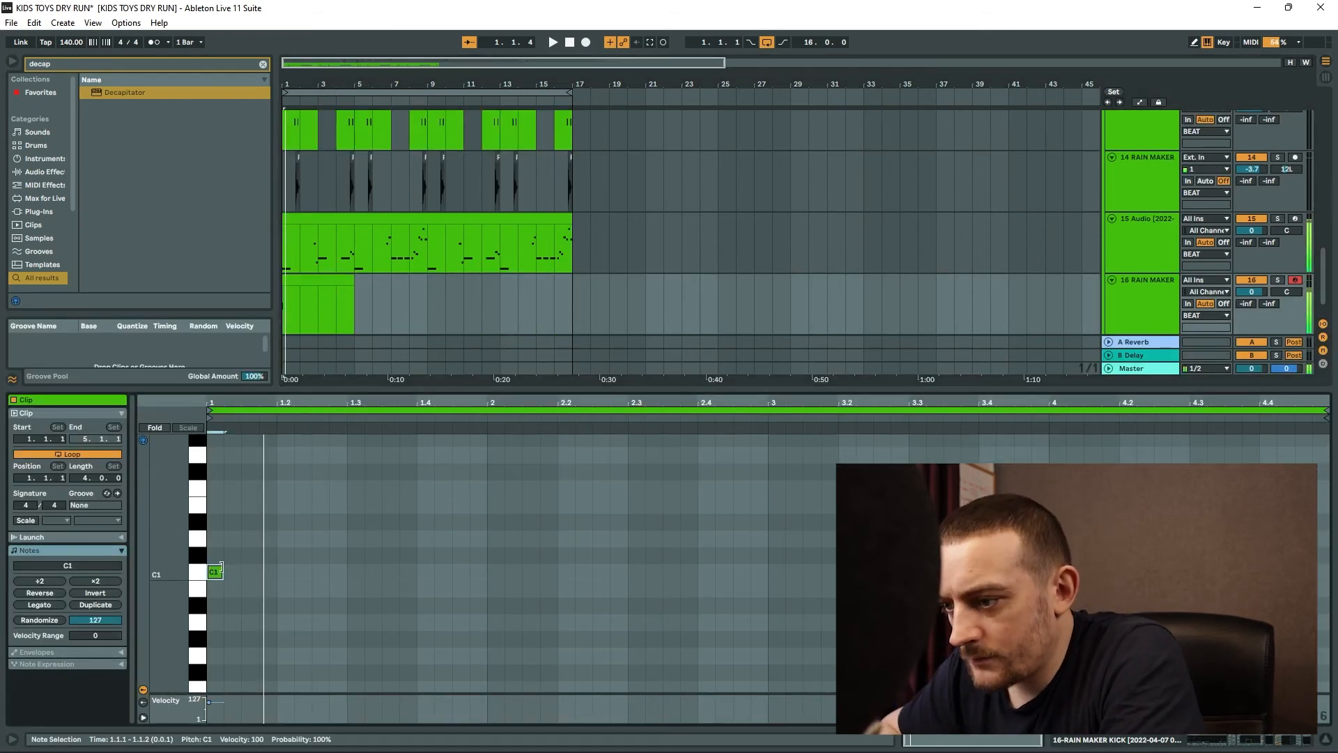
Add further C1 kick notes across the four-bar clip on track 16 and duplicate the clip to fill all 16 bars
{"action": "double_click", "coordinate": [267, 571]}
{"action": "double_click", "coordinate": [320, 572]}
{"action": "double_click", "coordinate": [670, 572]}
{"action": "double_click", "coordinate": [776, 572]}
{"action": "double_click", "coordinate": [1092, 571]}
{"action": "double_click", "coordinate": [1145, 572]}
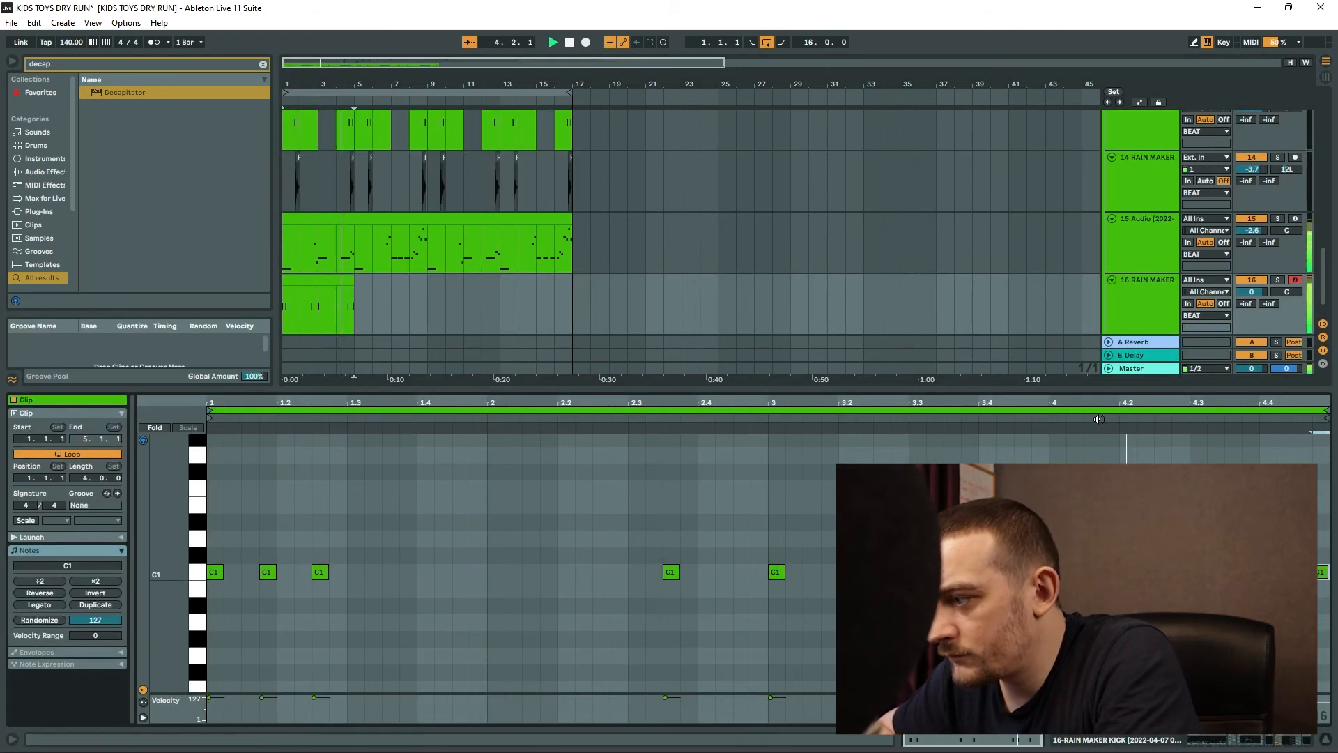
{"action": "key", "text": "ctrl+d"}
{"action": "key", "text": "ctrl+d"}
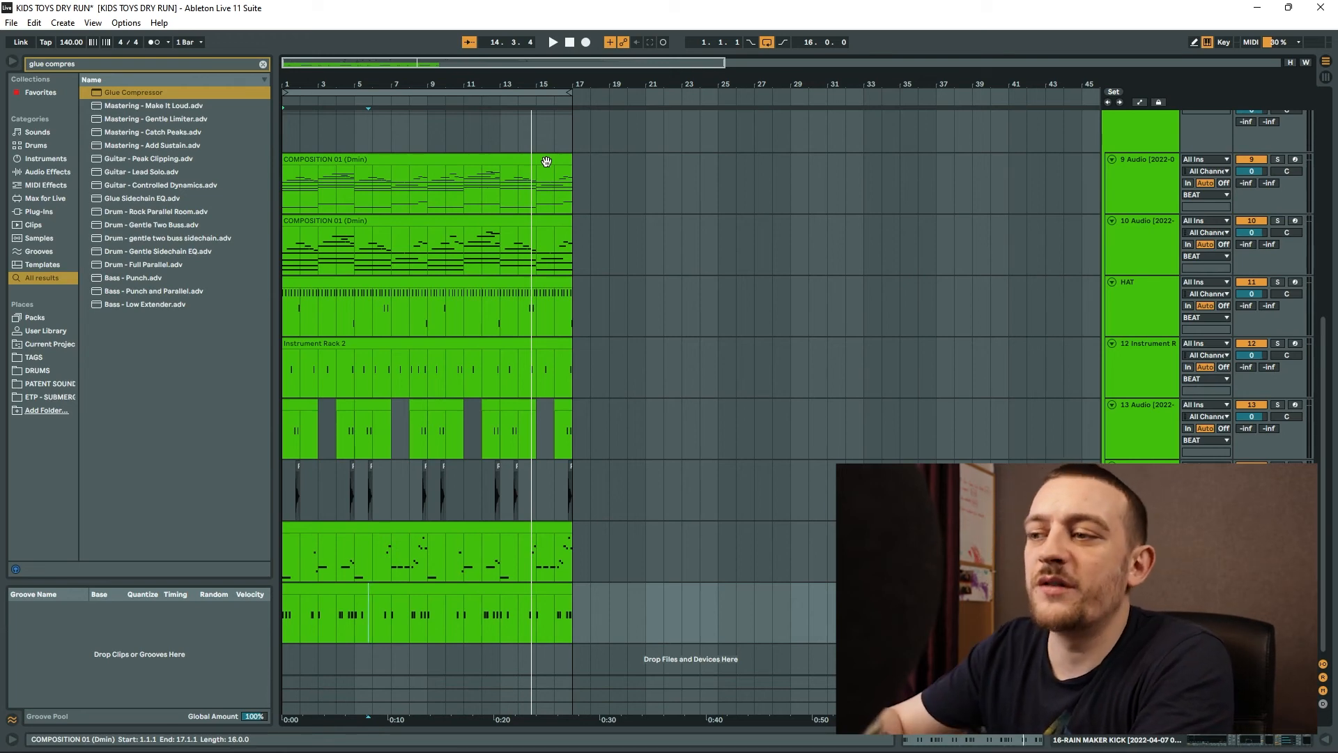
Balance the mix during playback, setting HAT to -16 dB, track 12 to -8.6 dB, track 13 to -21.6 dB and track 14 to -17 dB
{"action": "key", "text": "space"}
{"action": "key", "text": "Tab"}
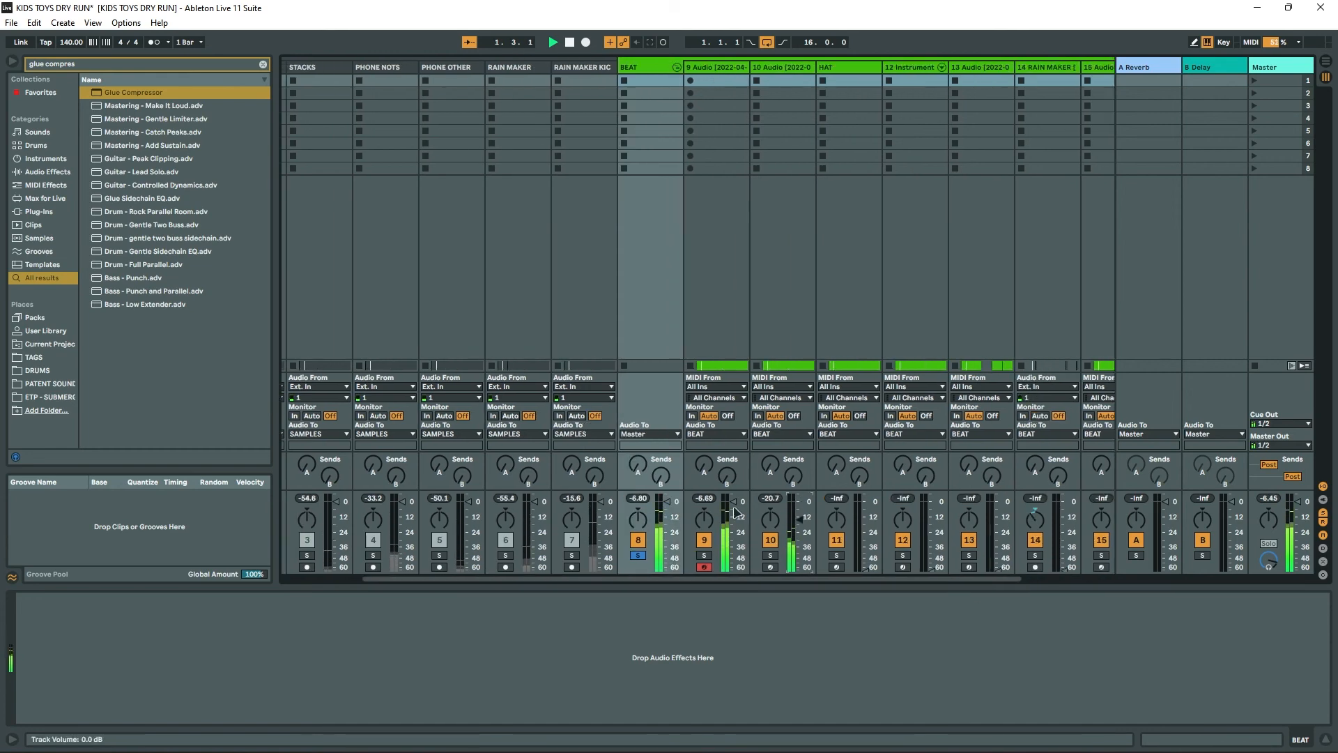
{"action": "left_click_drag", "start_coordinate": [1067, 510], "coordinate": [1067, 508]}
{"action": "left_click_drag", "start_coordinate": [1001, 570], "coordinate": [1001, 506]}
{"action": "left_click_drag", "start_coordinate": [934, 570], "coordinate": [935, 524]}
{"action": "left_click_drag", "start_coordinate": [869, 570], "coordinate": [868, 515]}
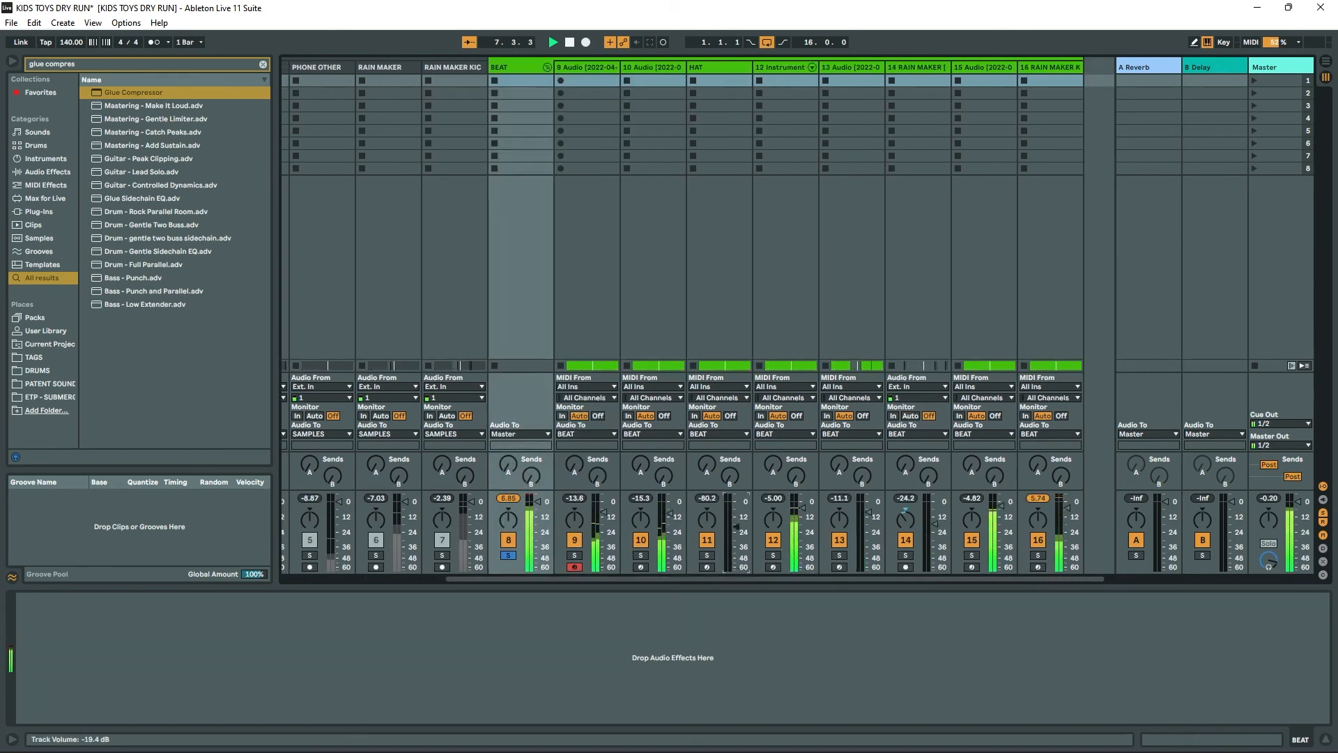
{"action": "left_click_drag", "start_coordinate": [736, 527], "coordinate": [737, 524]}
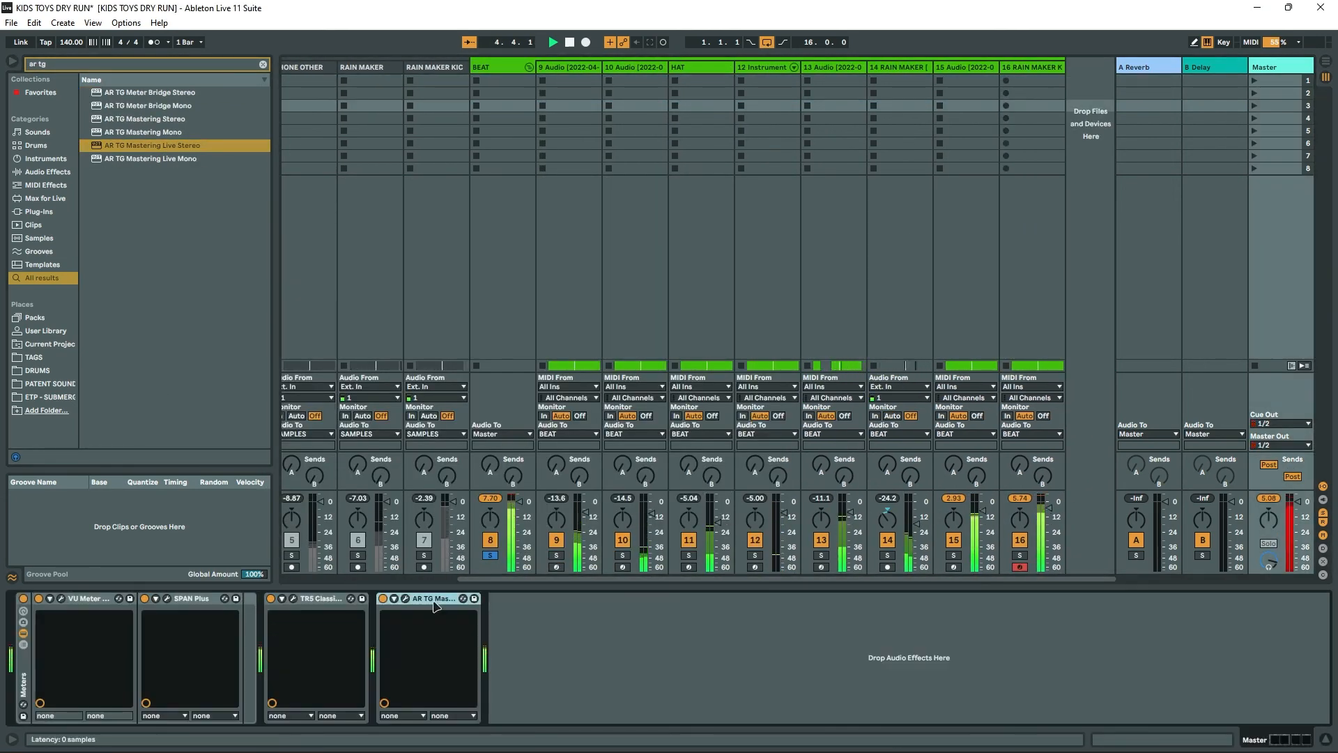
Move the AR TG Mastering device ahead of TR5 Classic Clipper on the Master track and play the arrangement from the start
{"action": "left_click_drag", "start_coordinate": [422, 598], "coordinate": [260, 613]}
{"action": "key", "text": "Tab"}
{"action": "key", "text": "space"}
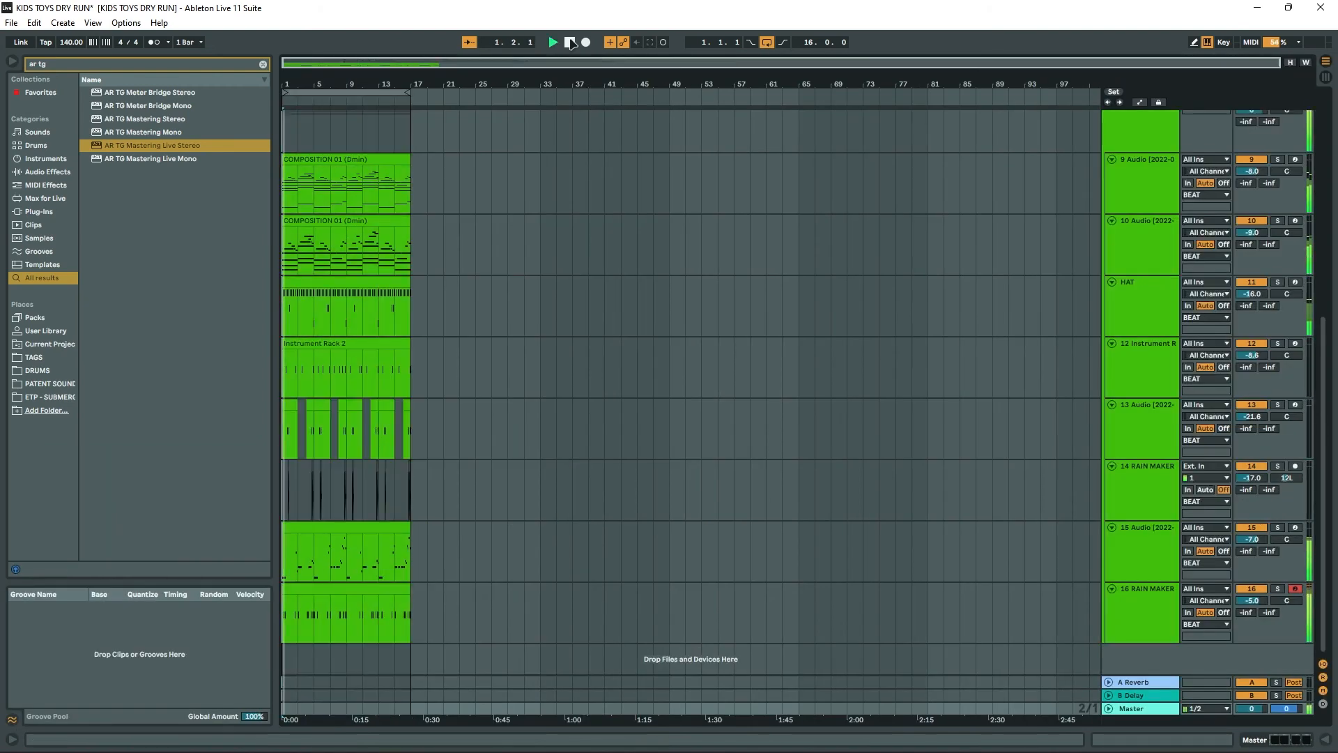